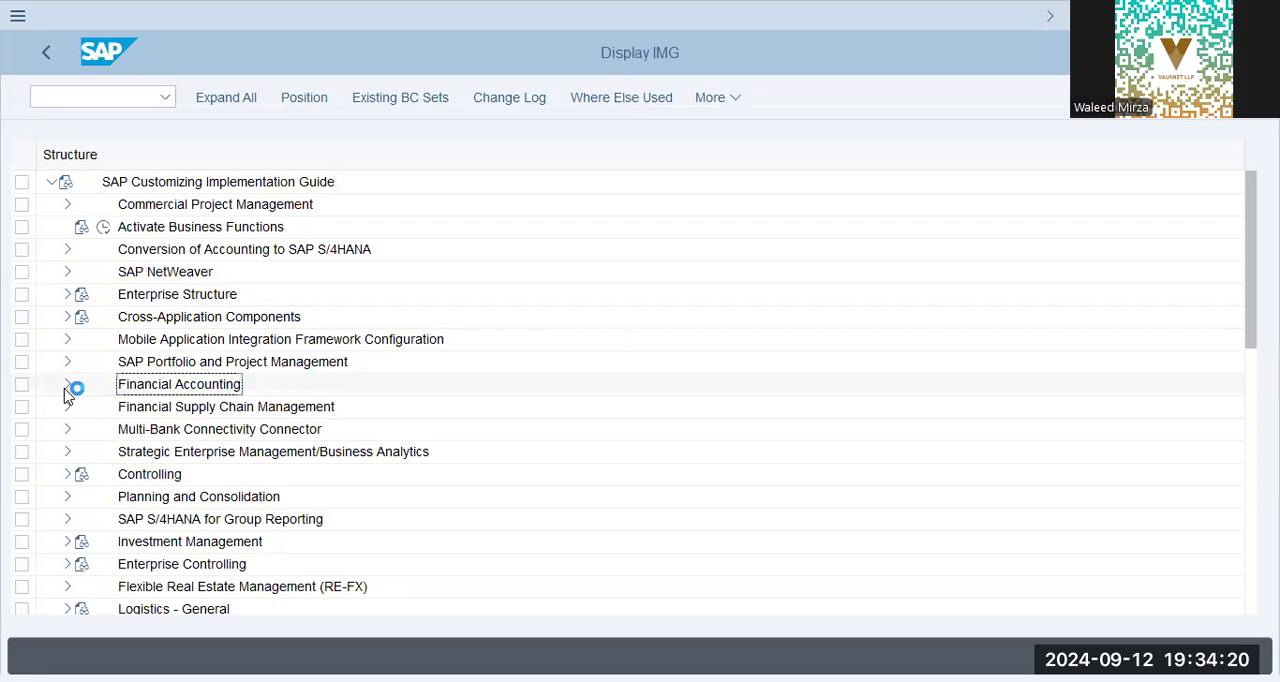
Expand the Financial Accounting node in the SAP Customizing Implementation Guide.
{"action": "left_click", "coordinate": [67, 384]}
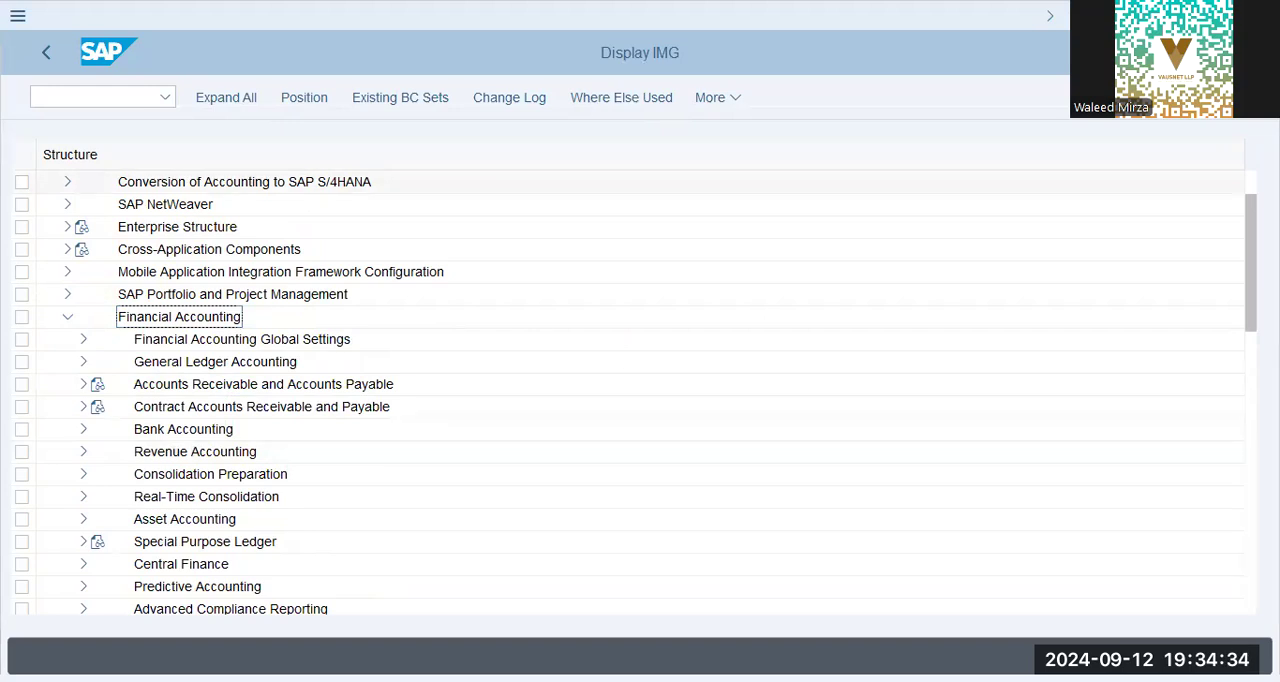
Switch to Notepad and list "# FYV", "# PPV", "# FSV", "# Ledgers + Currency Types" and "# Controlling Area" on separate lines.
{"action": "key", "text": "alt+Tab"}
{"action": "key", "text": "Down"}
{"action": "type", "text": "# FYV"}
{"action": "key", "text": "Tab"}
{"action": "type", "text": "# PPV"}
{"action": "key", "text": "Return"}
{"action": "type", "text": "# FSV"}
{"action": "type", "text": "# Ledger "}
{"action": "type", "text": "s + Currency Types"}
{"action": "key", "text": "Return"}
{"action": "key", "text": "Tab"}
{"action": "type", "text": "# Controlling Area"}
{"action": "key", "text": "Return"}
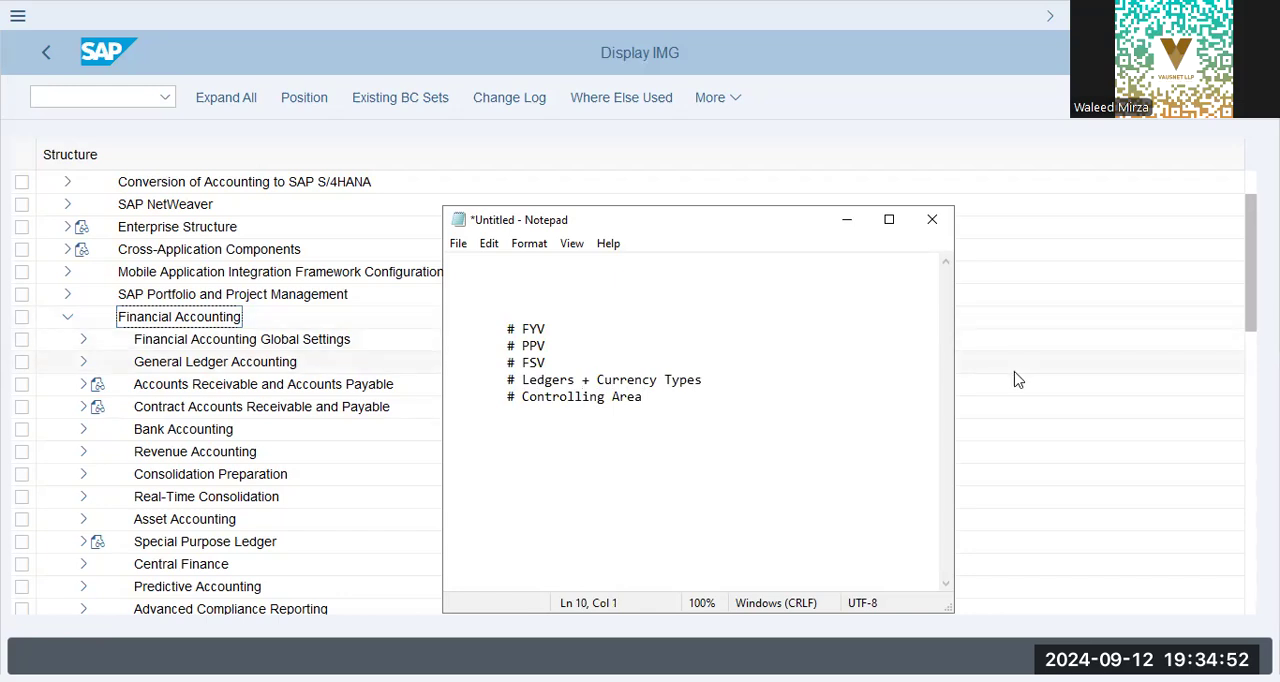
Return to the SAP implementation guide and open Assign Company Code to Field Status Variants within the Fields settings under Ledgers.
{"action": "left_click", "coordinate": [203, 341]}
{"action": "left_click", "coordinate": [203, 343]}
{"action": "left_click", "coordinate": [82, 340]}
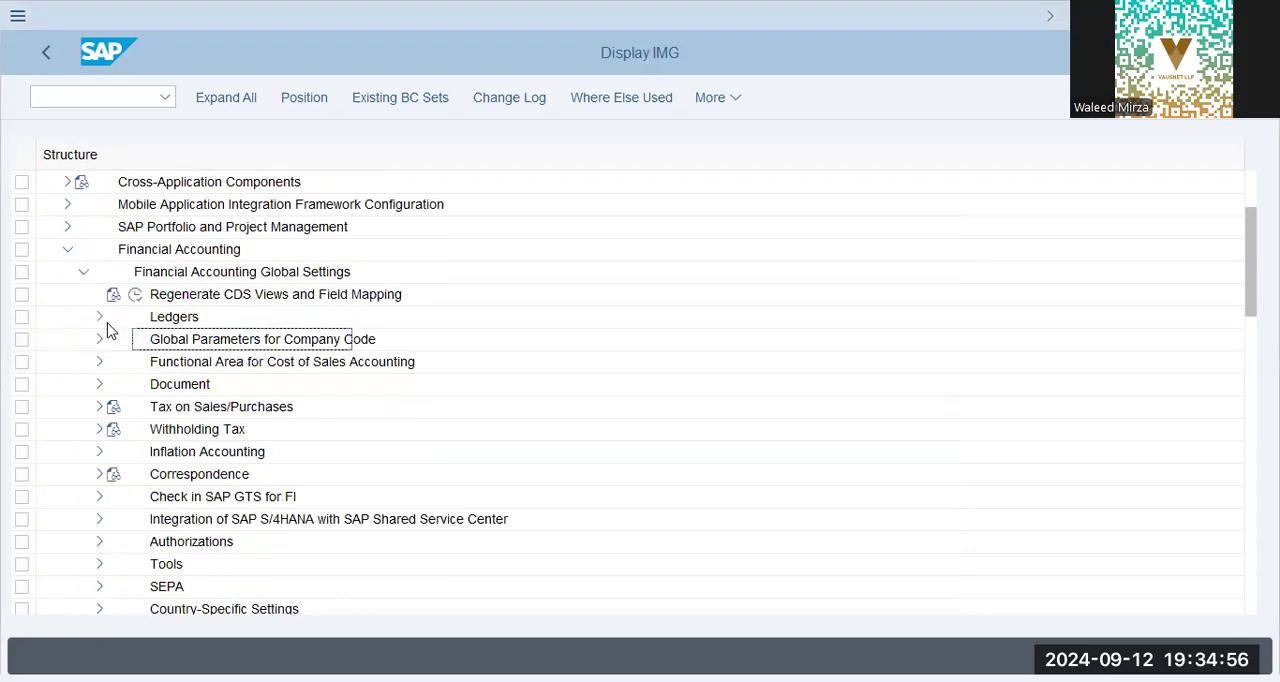
{"action": "left_click", "coordinate": [99, 316]}
{"action": "left_click", "coordinate": [112, 340]}
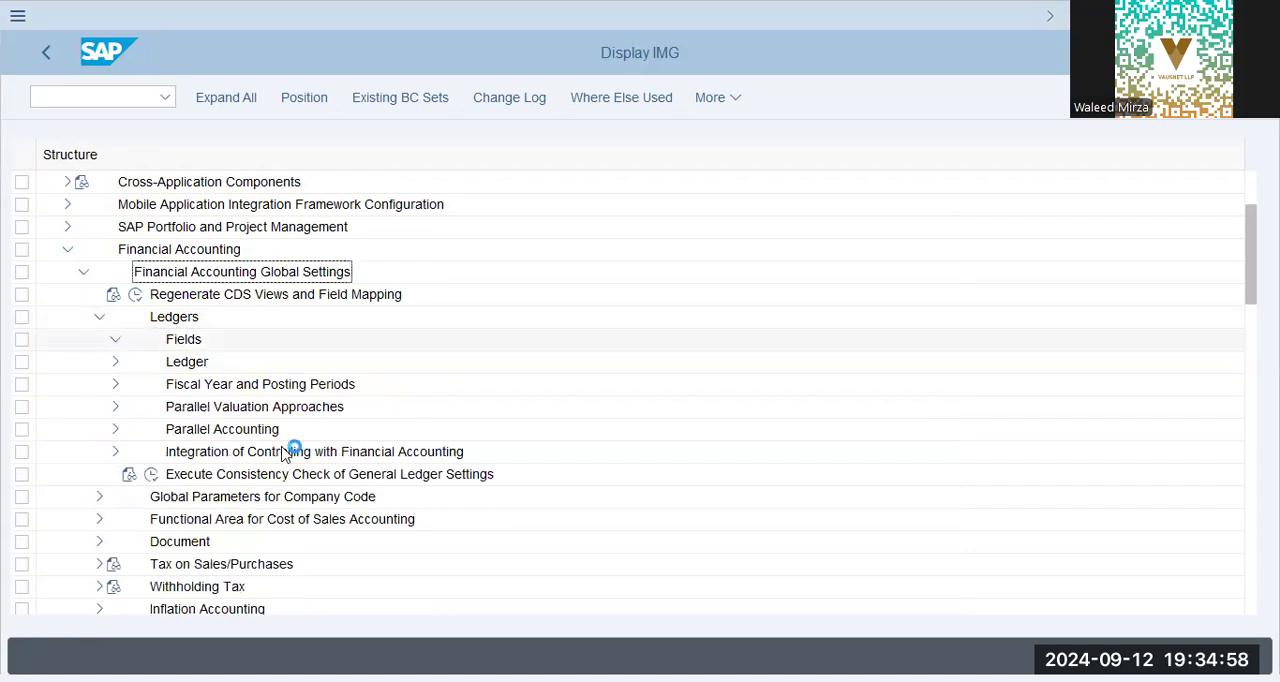
{"action": "left_click", "coordinate": [205, 407]}
{"action": "left_click", "coordinate": [192, 429]}
{"action": "left_click", "coordinate": [167, 429]}
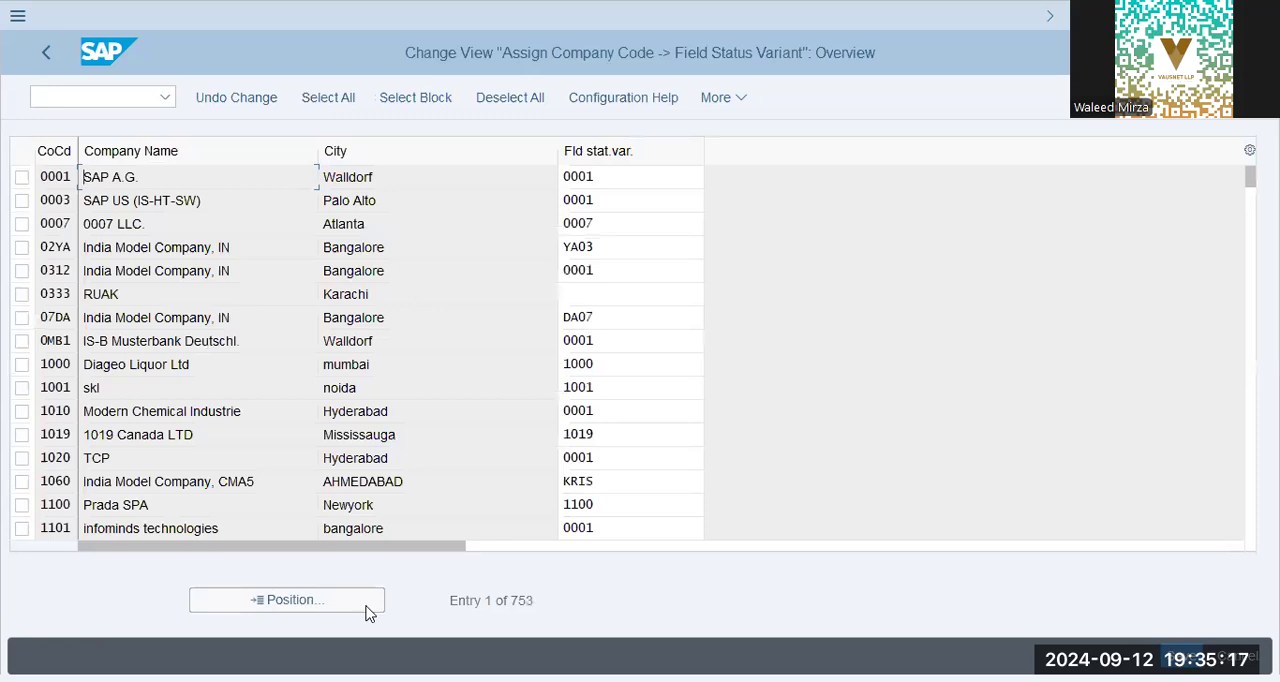
Locate company code GAP9 and set its field status variant to XAP9.
{"action": "left_click", "coordinate": [366, 603]}
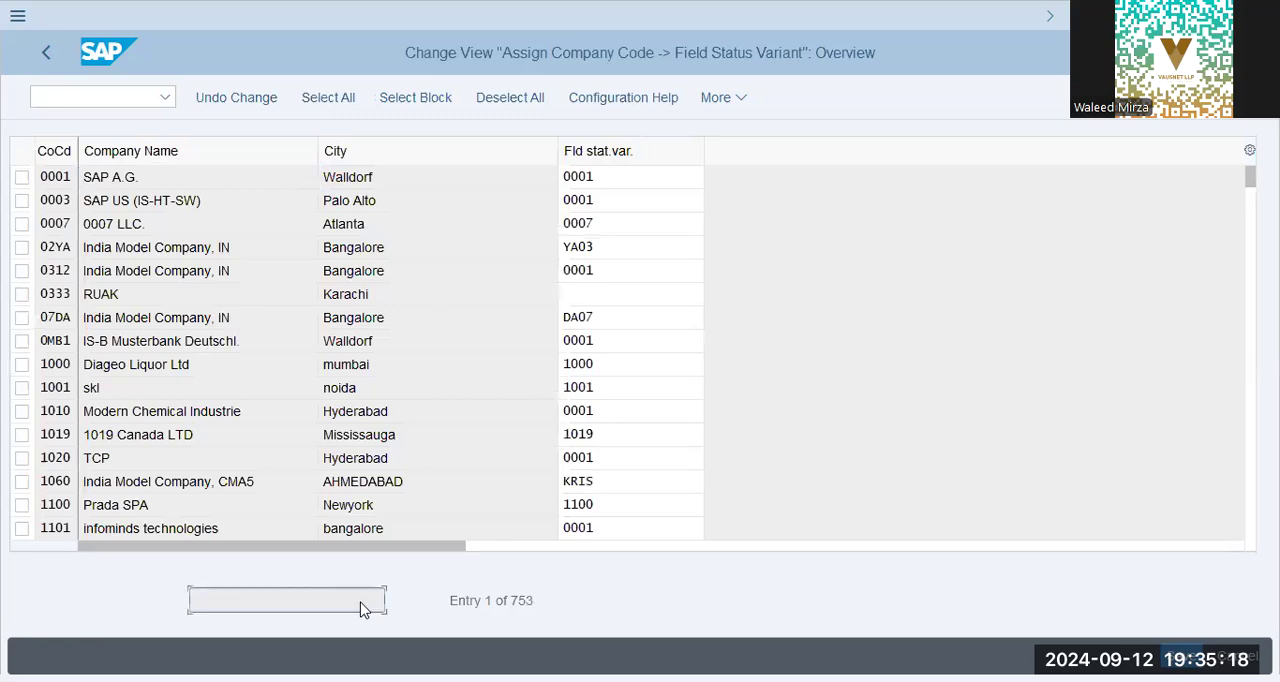
{"action": "type", "text": "gap9"}
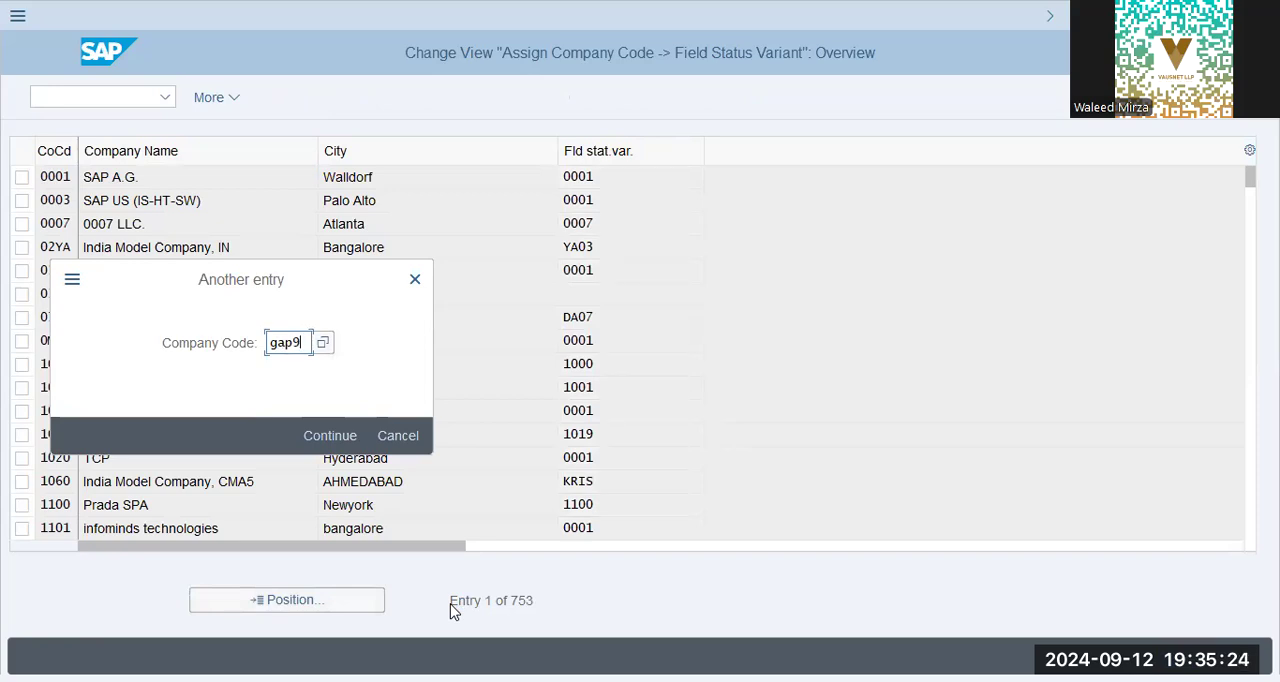
{"action": "key", "text": "Return"}
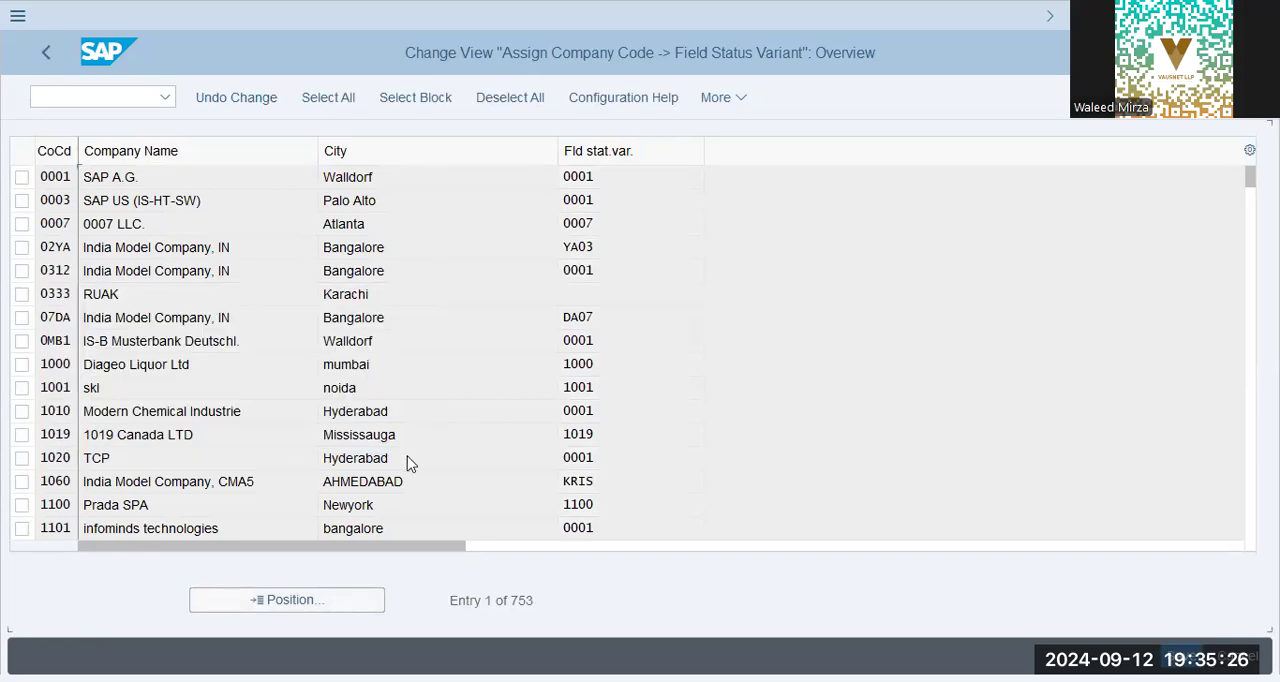
{"action": "left_click", "coordinate": [614, 178]}
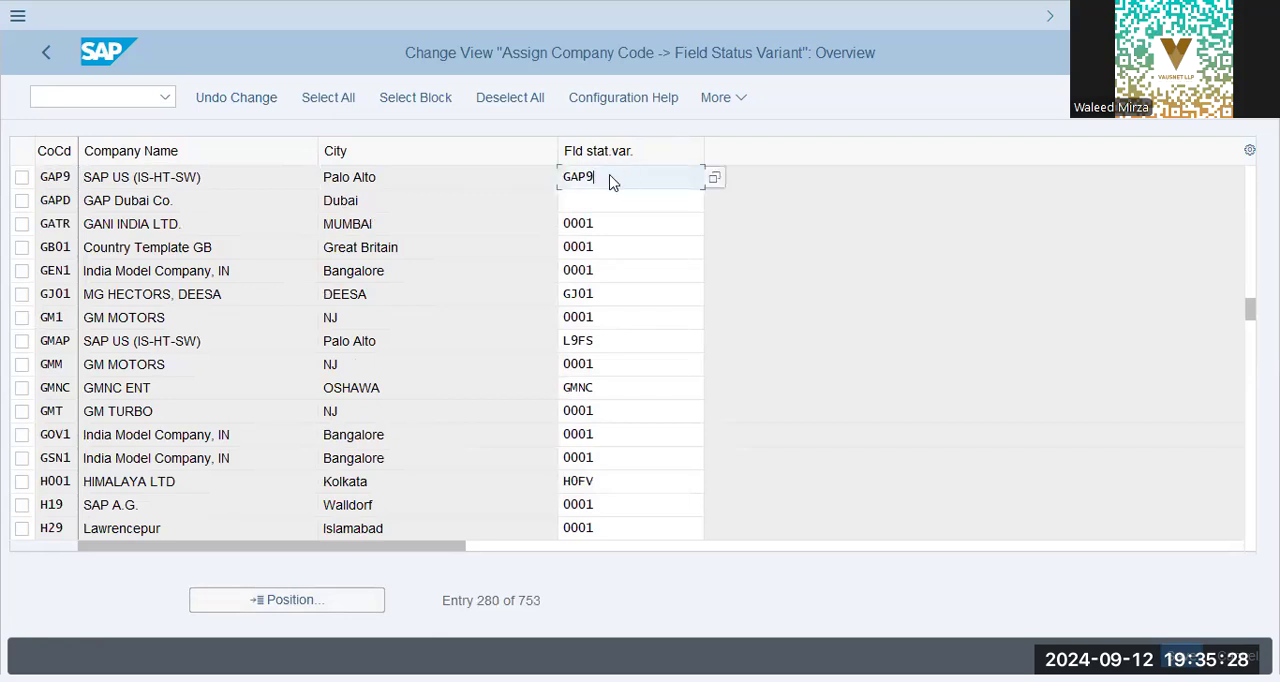
{"action": "left_click_drag", "start_coordinate": [616, 178], "coordinate": [527, 176]}
{"action": "left_click", "coordinate": [632, 186]}
{"action": "key", "text": "ctrl+a"}
{"action": "type", "text": "xap9"}
{"action": "key", "text": "Tab"}
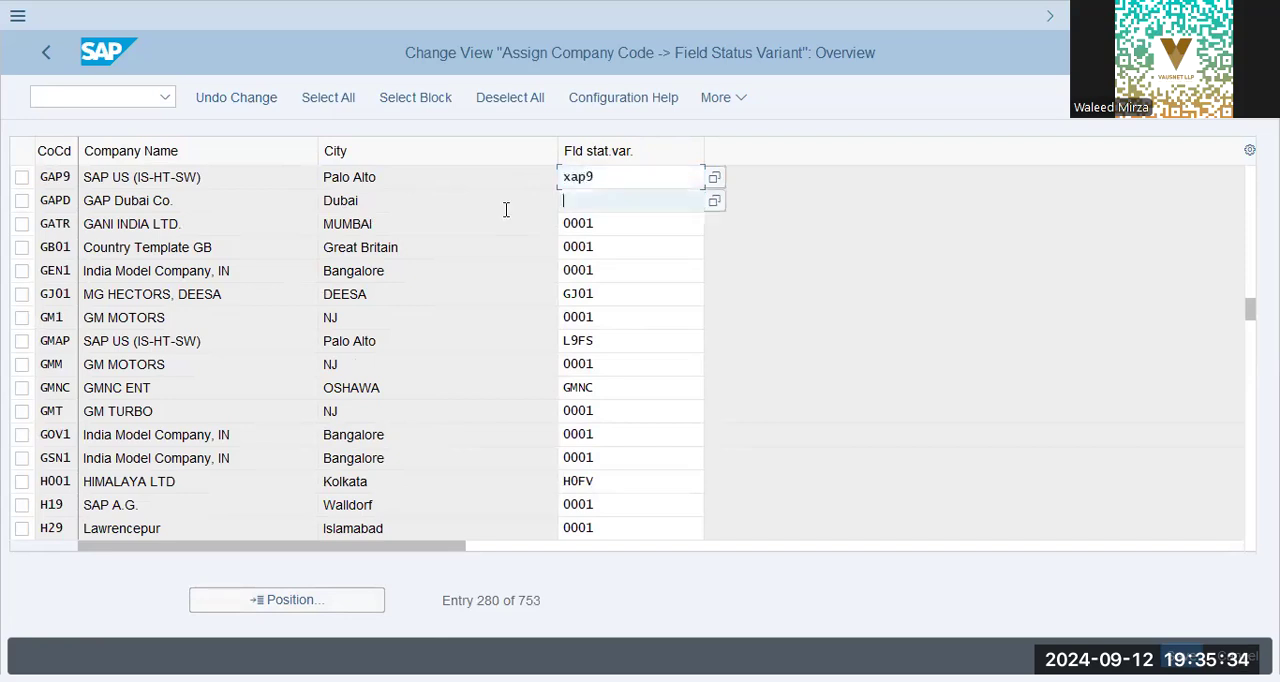
{"action": "key", "text": "shift+Tab"}
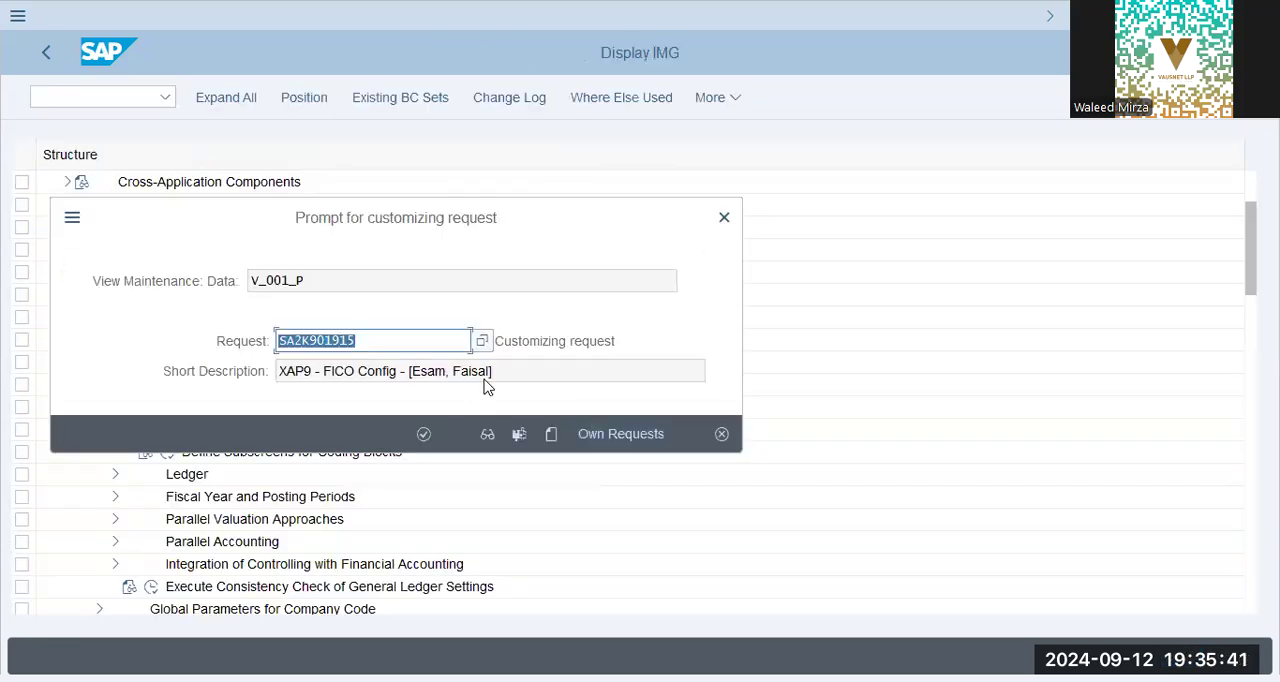
Save the assignment under the GAP9 FICO Config customizing request SA2K902178 and return to the implementation guide.
{"action": "left_click", "coordinate": [617, 436]}
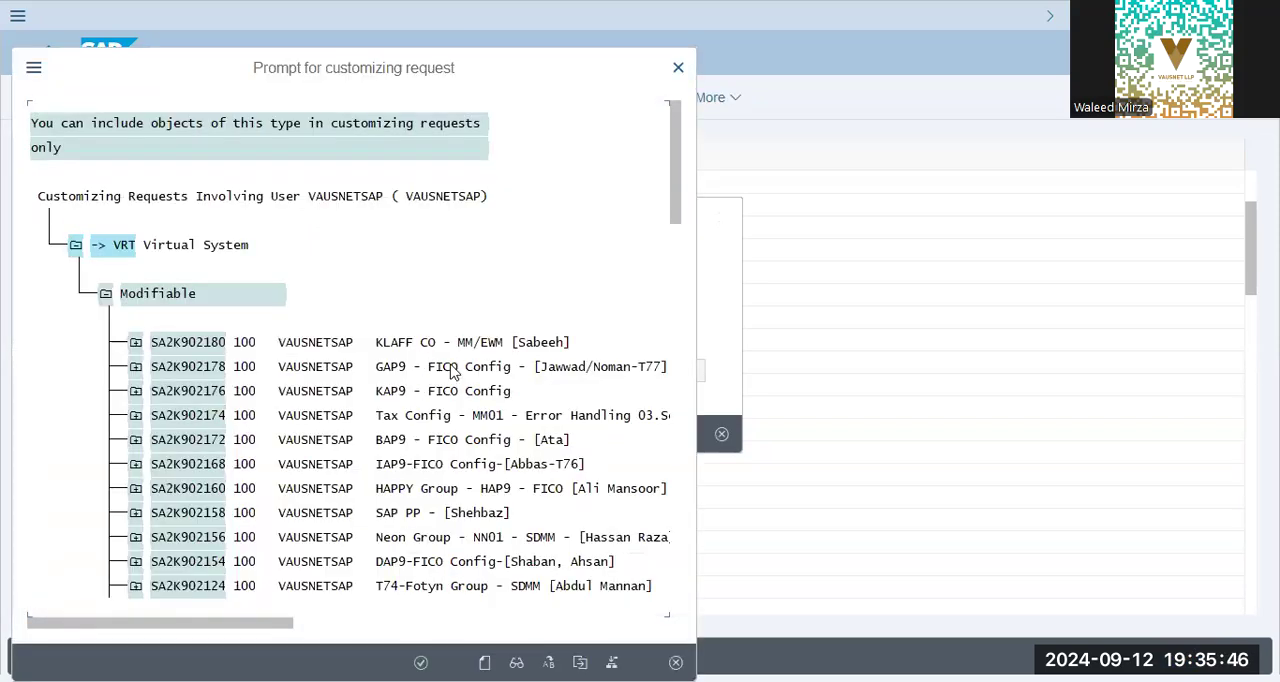
{"action": "double_click", "coordinate": [580, 372]}
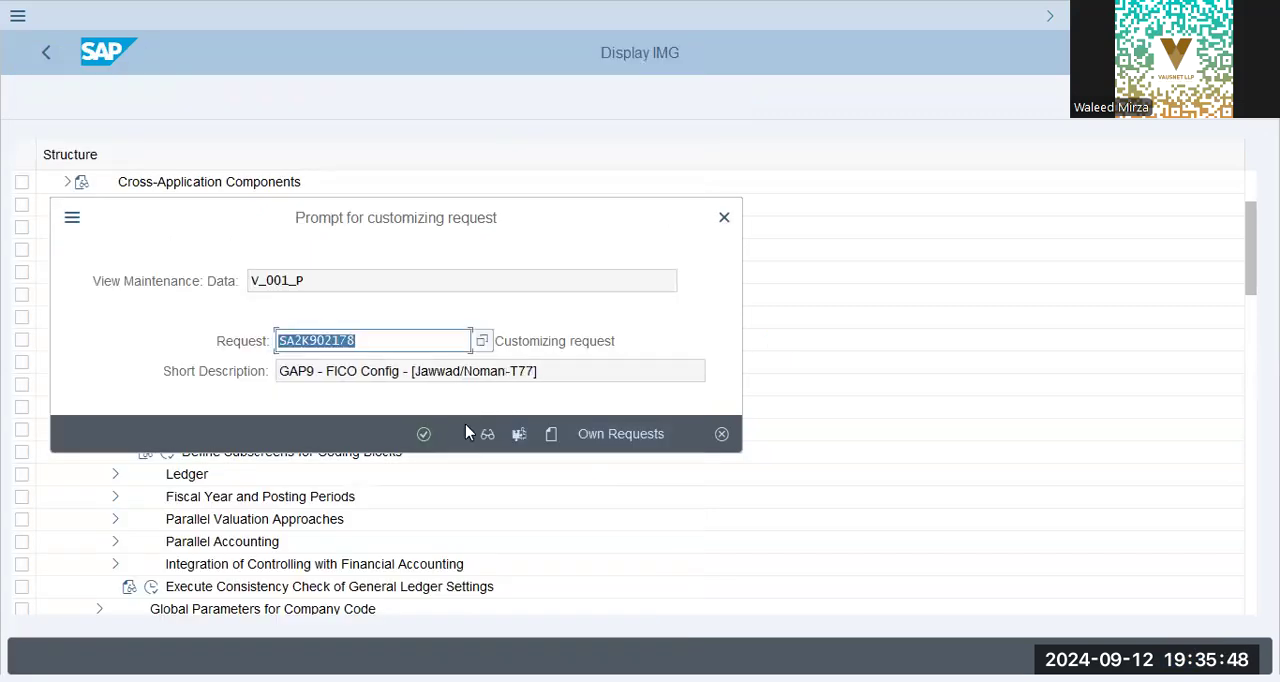
{"action": "left_click", "coordinate": [423, 433]}
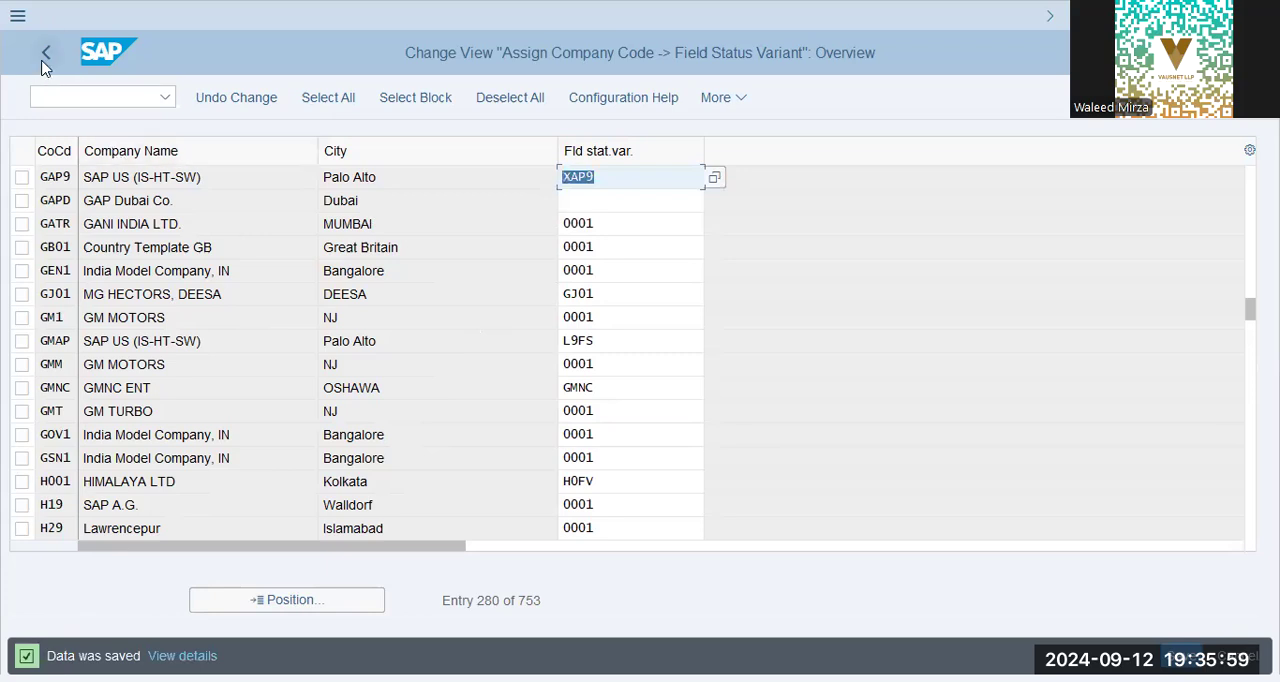
{"action": "left_click", "coordinate": [45, 55]}
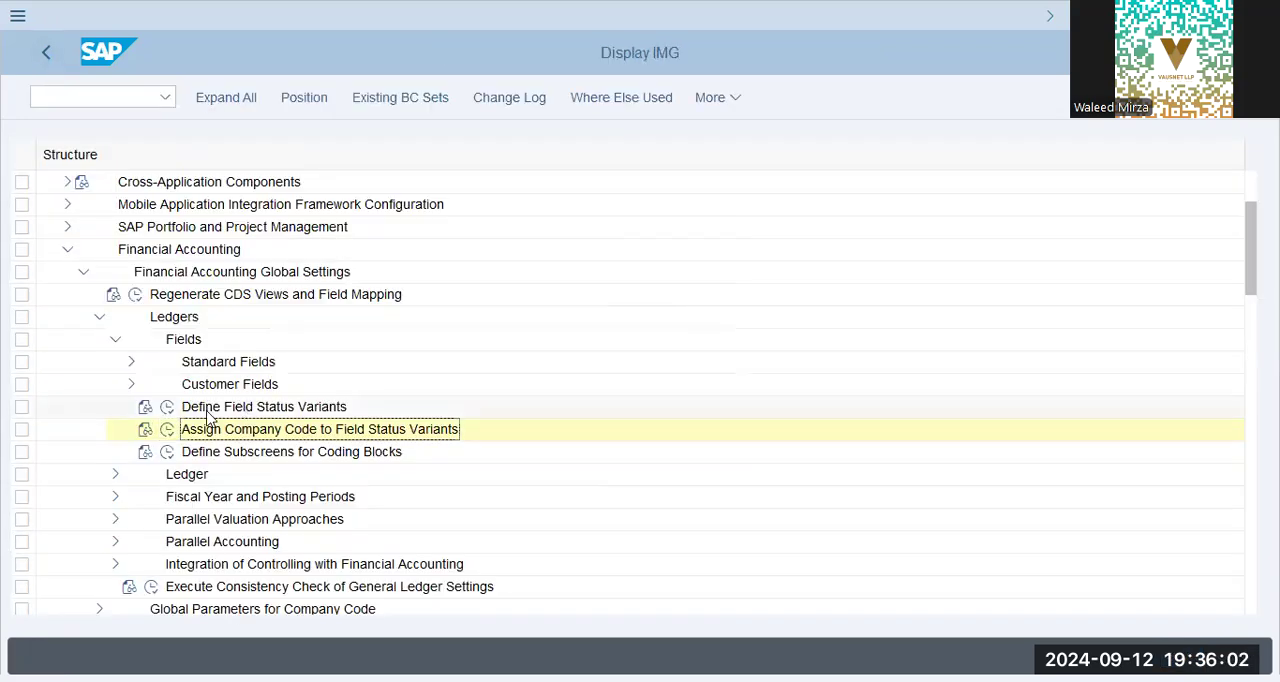
Open Assign Company Code to a Fiscal Year Variant under Fiscal Year and Posting Periods and locate company code GAP9.
{"action": "left_click", "coordinate": [160, 410]}
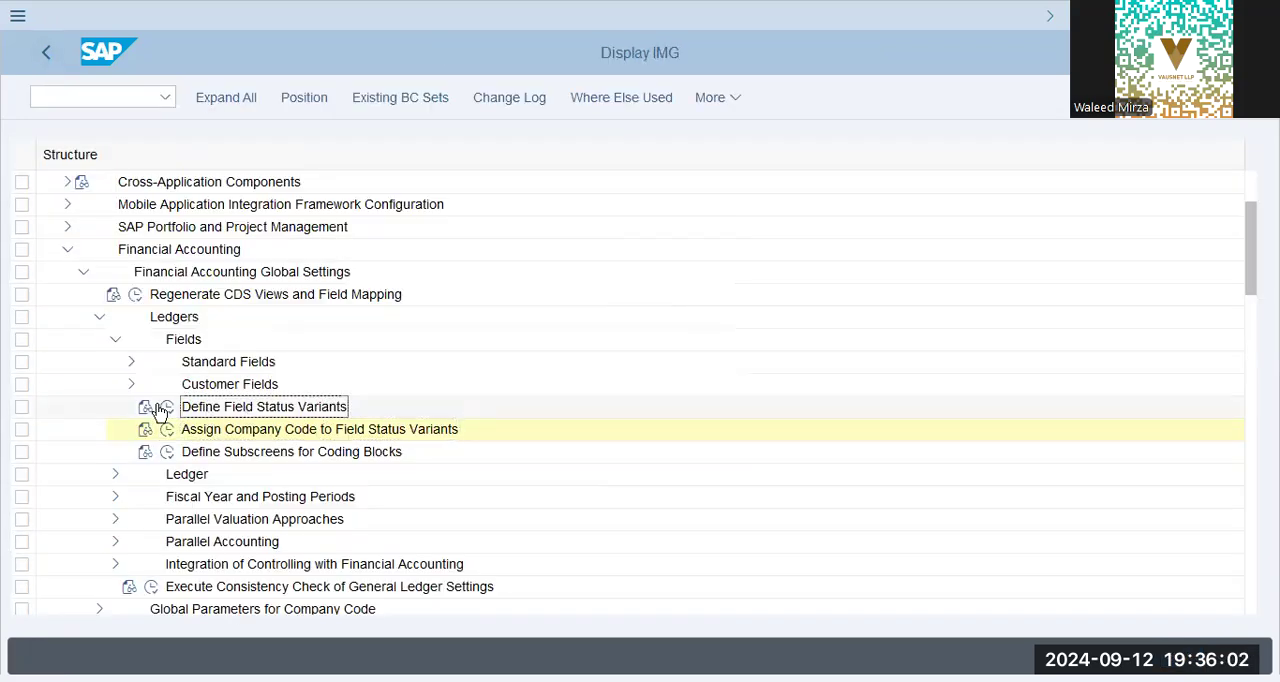
{"action": "left_click", "coordinate": [114, 341]}
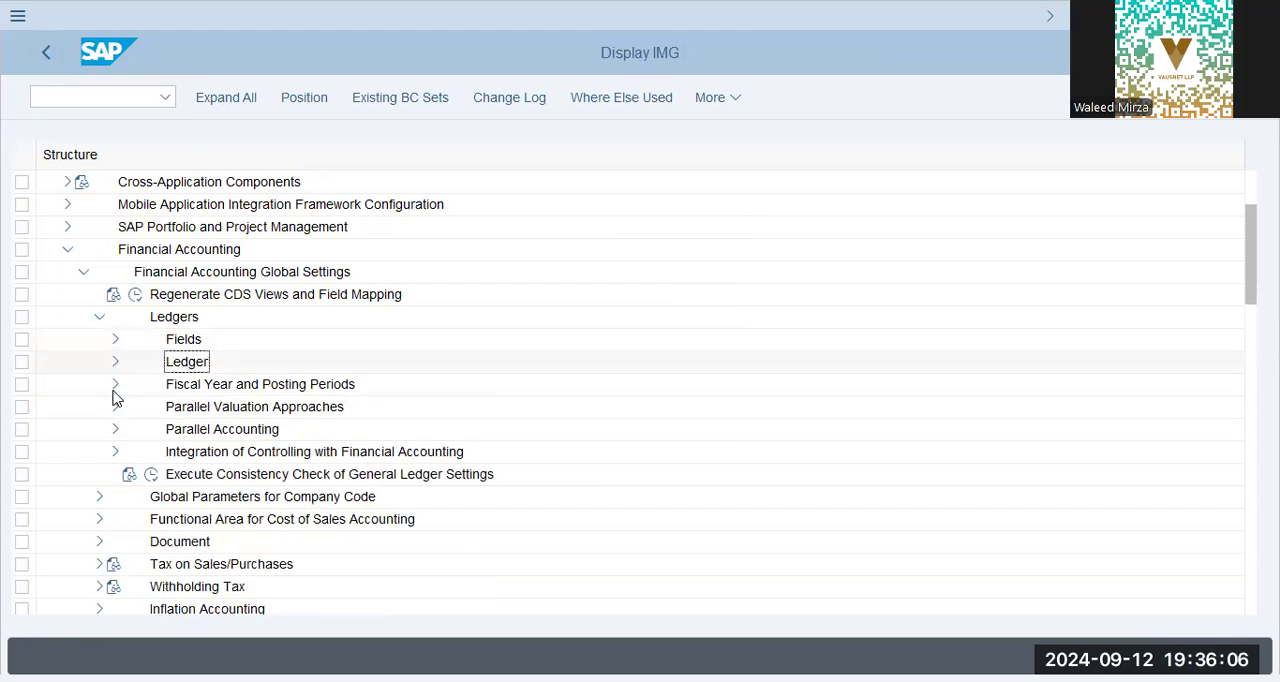
{"action": "left_click", "coordinate": [115, 386]}
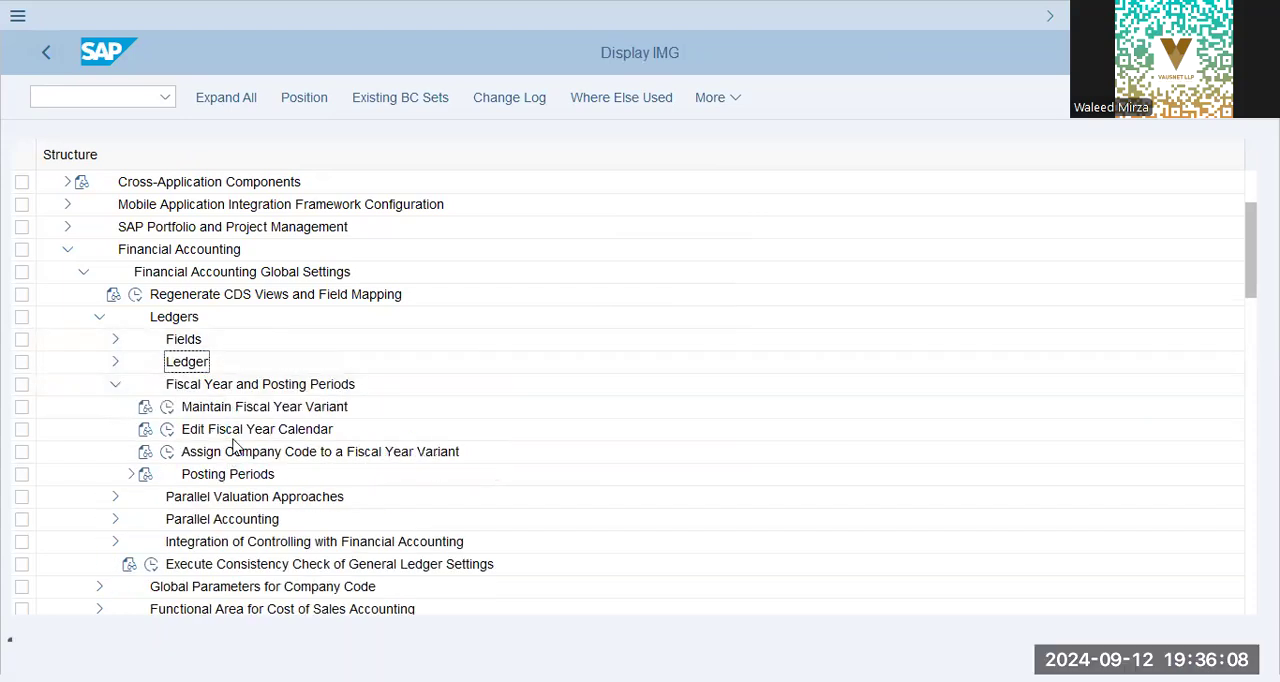
{"action": "left_click", "coordinate": [232, 452]}
{"action": "left_click", "coordinate": [168, 453]}
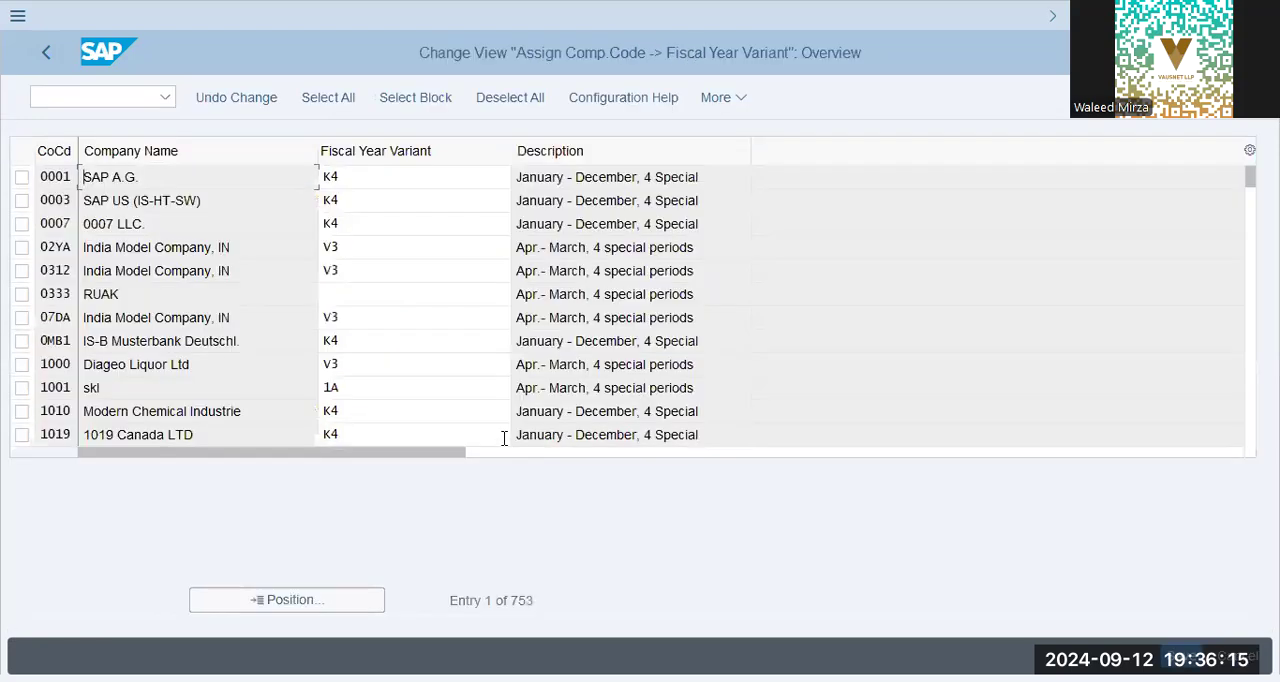
{"action": "left_click", "coordinate": [331, 606]}
{"action": "type", "text": "gap9"}
{"action": "key", "text": "Return"}
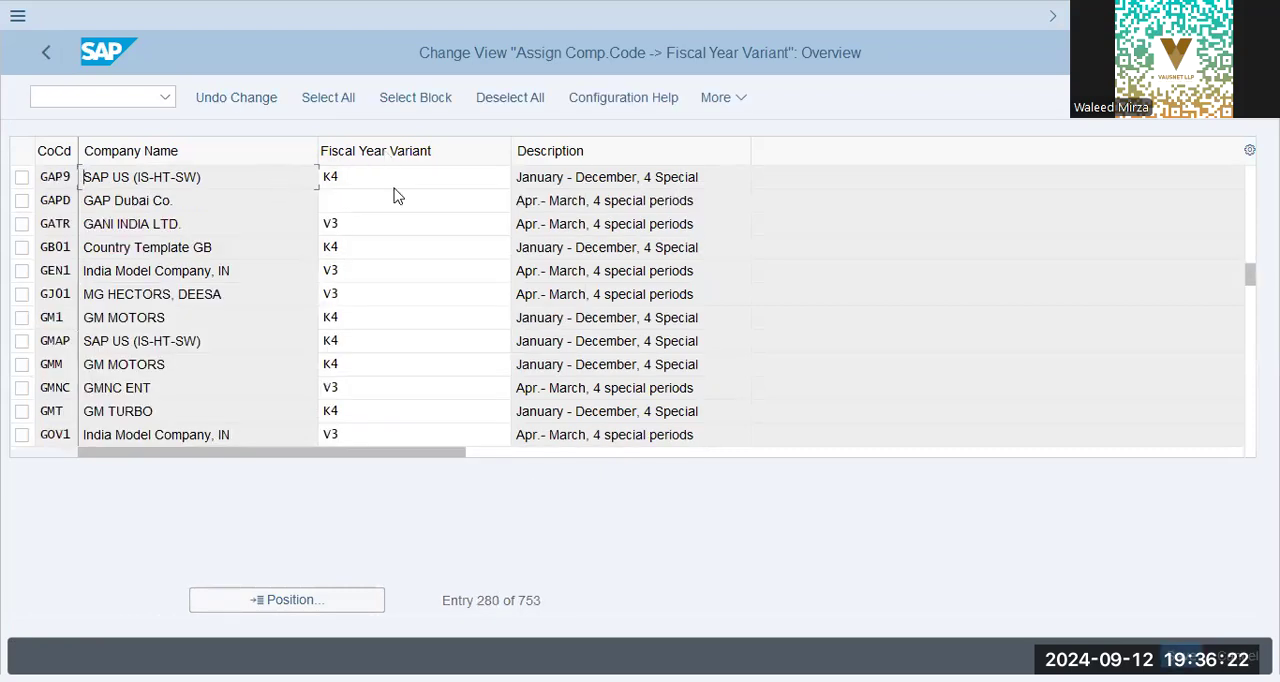
Review the fiscal year variant and its description for company code GAP9, and return to the implementation guide.
{"action": "left_click", "coordinate": [357, 176]}
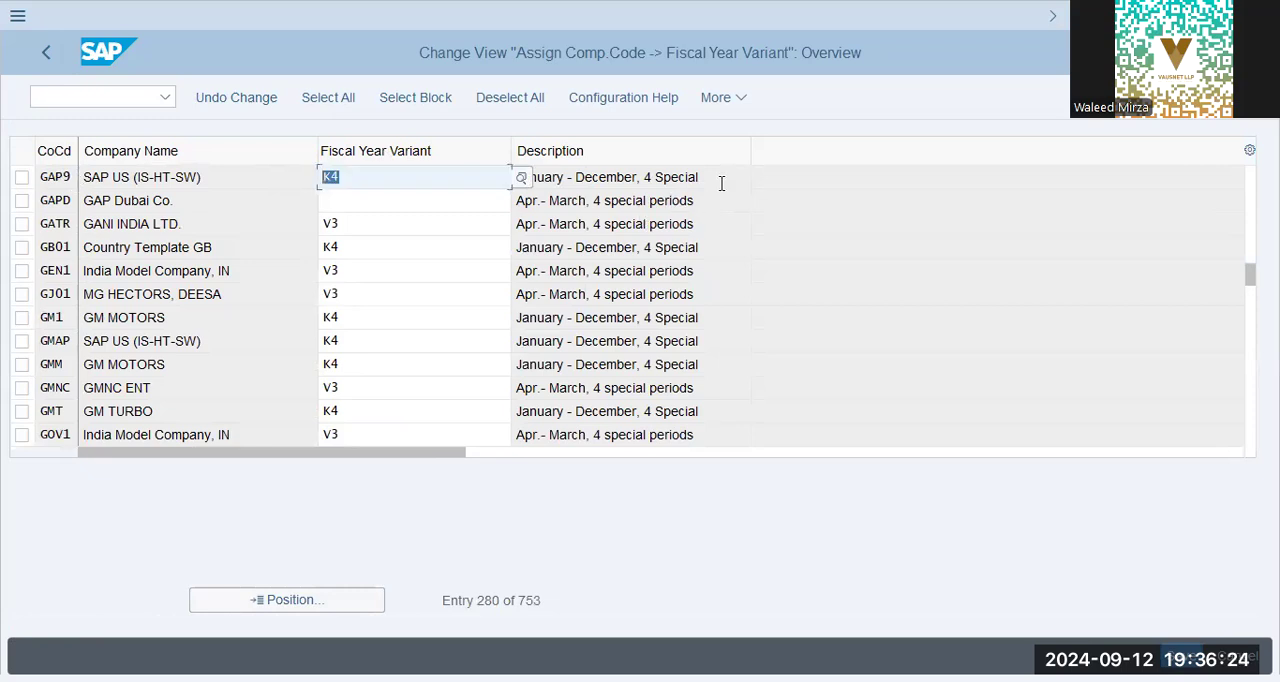
{"action": "left_click", "coordinate": [722, 183]}
{"action": "left_click", "coordinate": [352, 176]}
{"action": "left_click", "coordinate": [698, 183]}
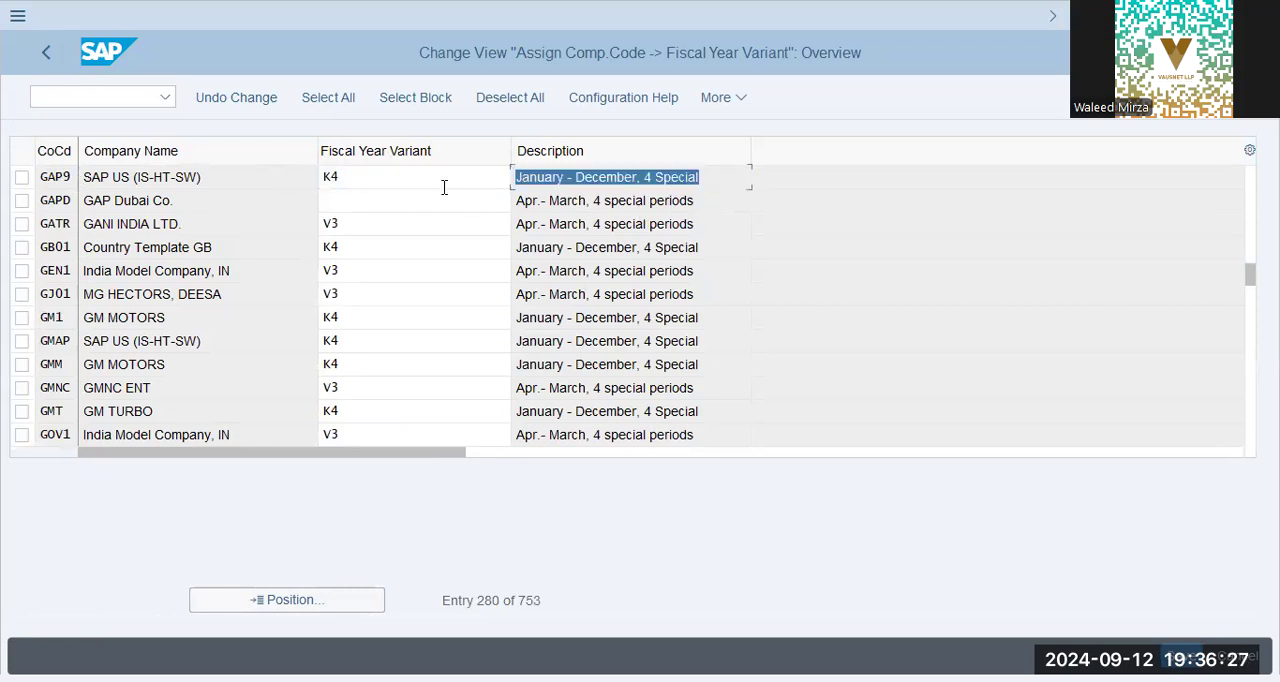
{"action": "left_click", "coordinate": [522, 177]}
{"action": "left_click", "coordinate": [617, 177]}
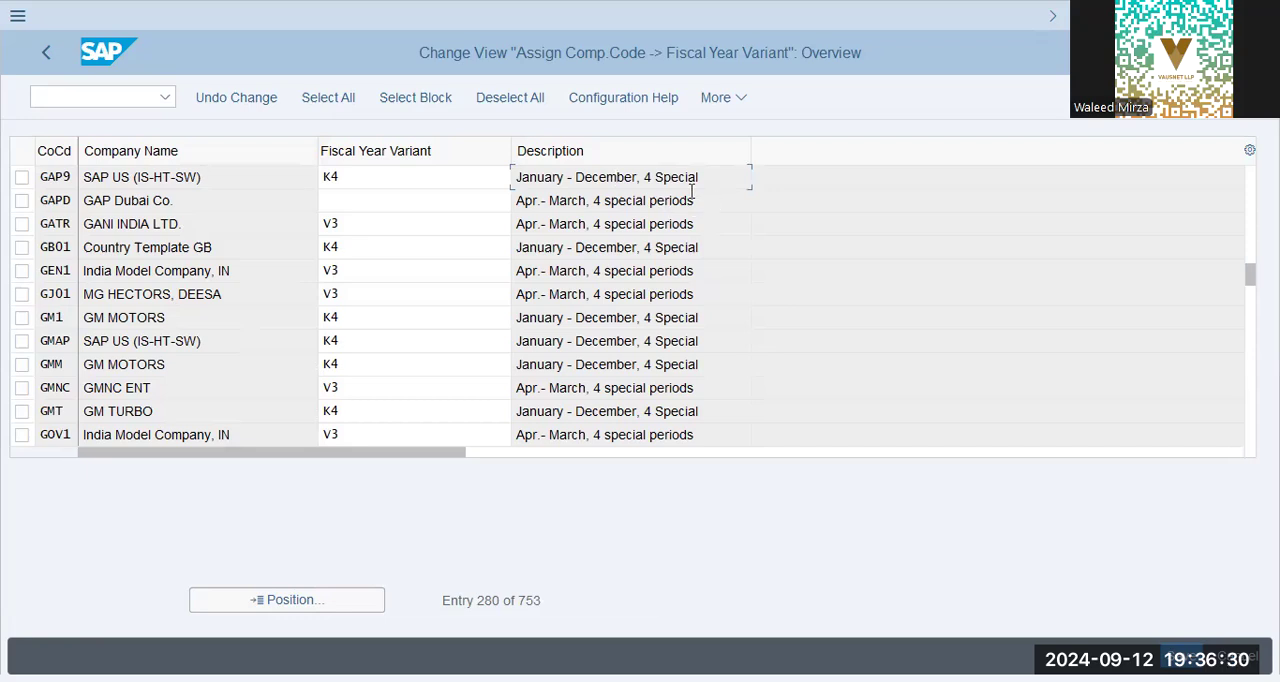
{"action": "left_click_drag", "start_coordinate": [652, 182], "coordinate": [711, 186]}
{"action": "left_click", "coordinate": [714, 178]}
{"action": "left_click_drag", "start_coordinate": [721, 187], "coordinate": [642, 178]}
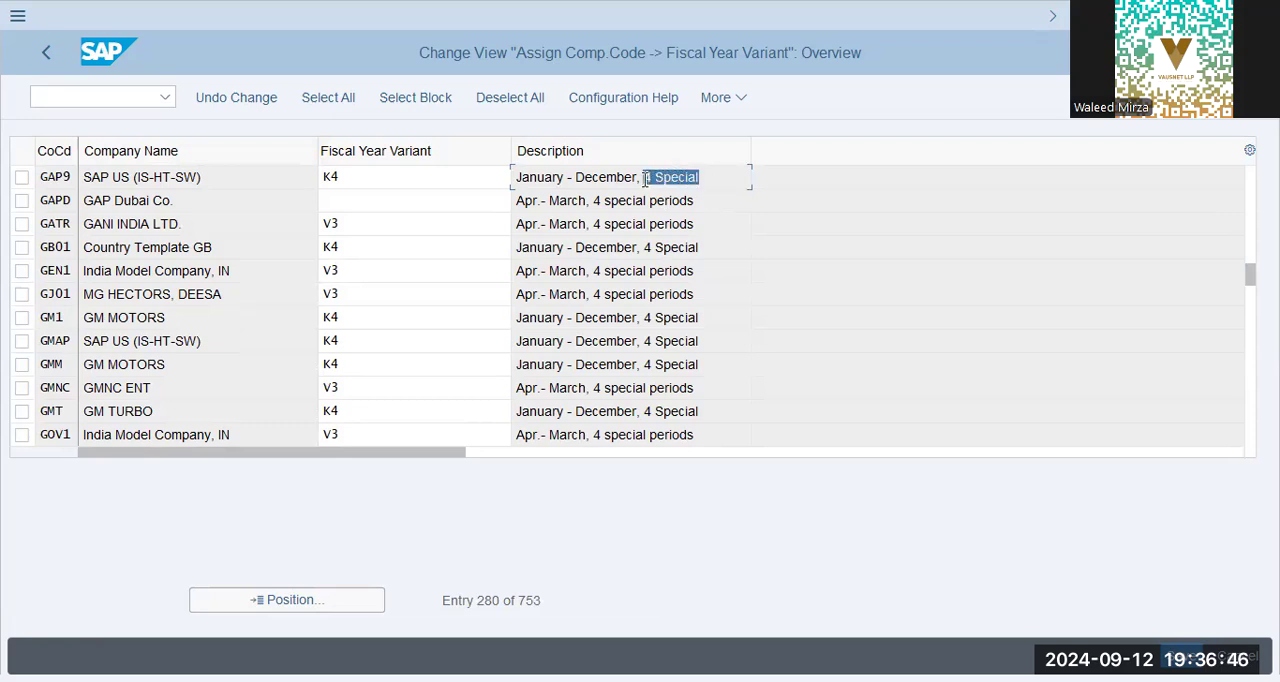
{"action": "left_click", "coordinate": [50, 56]}
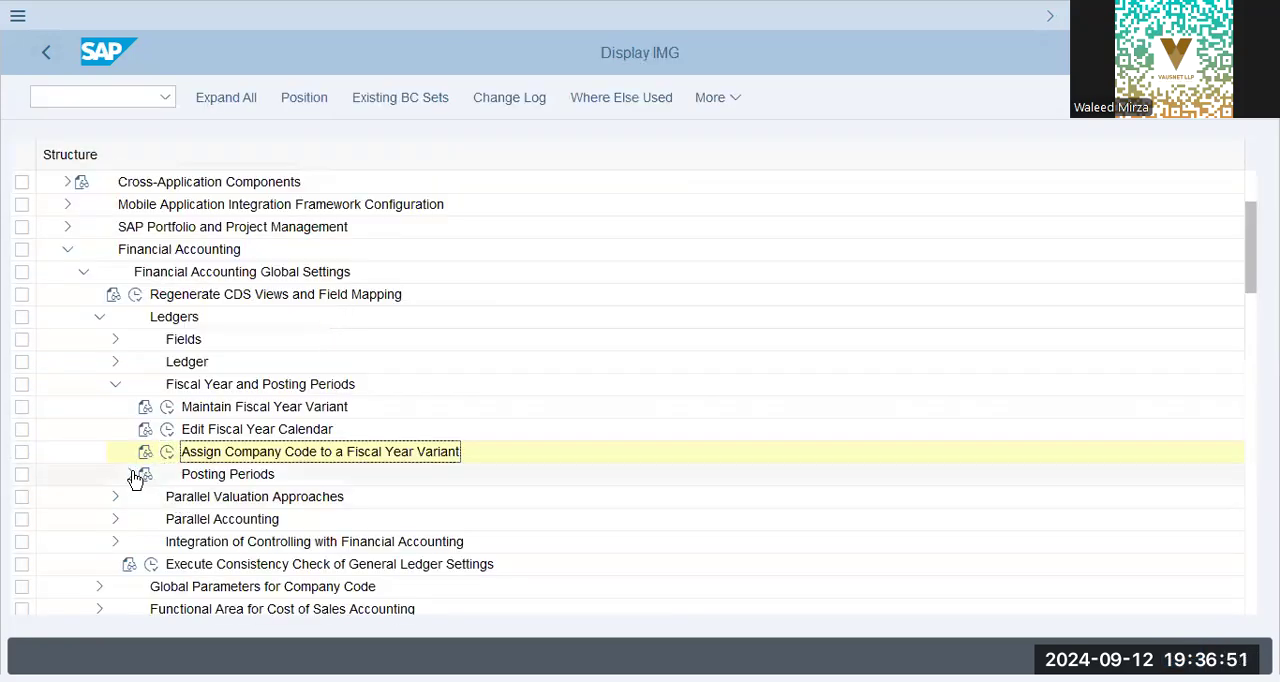
Open Assign Variants to Company Code under Posting Periods, check the posting period variant of GAP9, and return to the guide.
{"action": "left_click", "coordinate": [131, 474]}
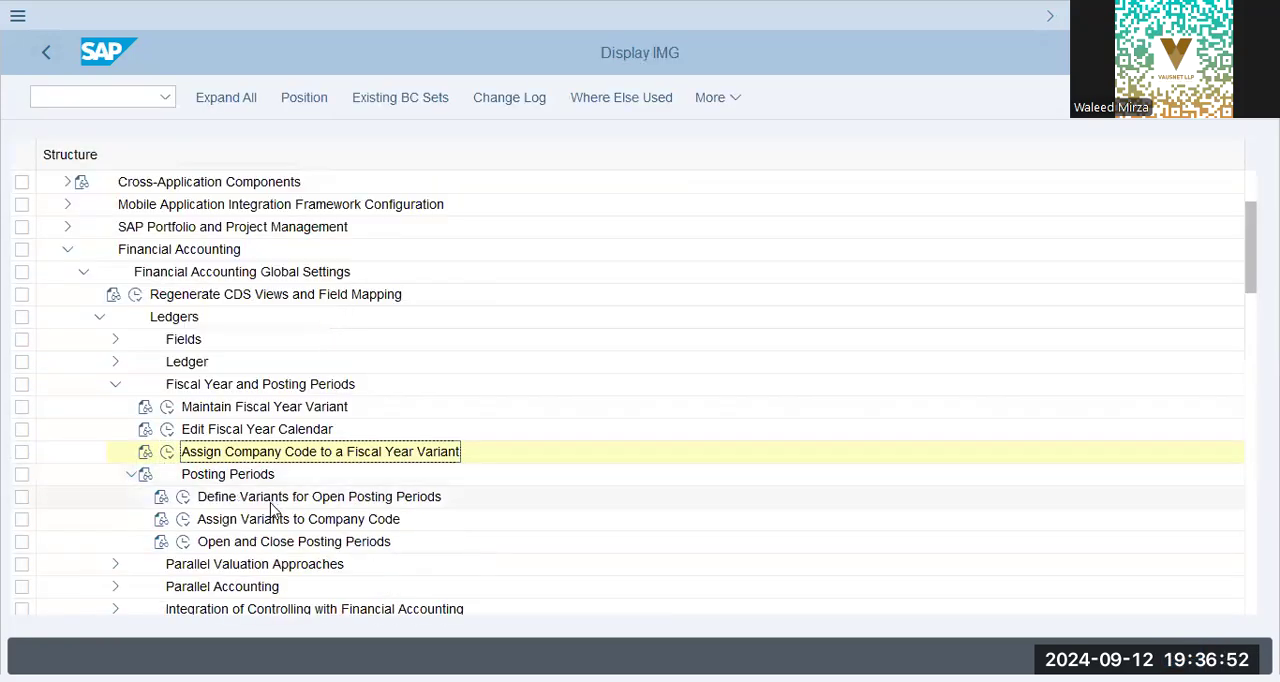
{"action": "left_click", "coordinate": [269, 521]}
{"action": "left_click", "coordinate": [184, 521]}
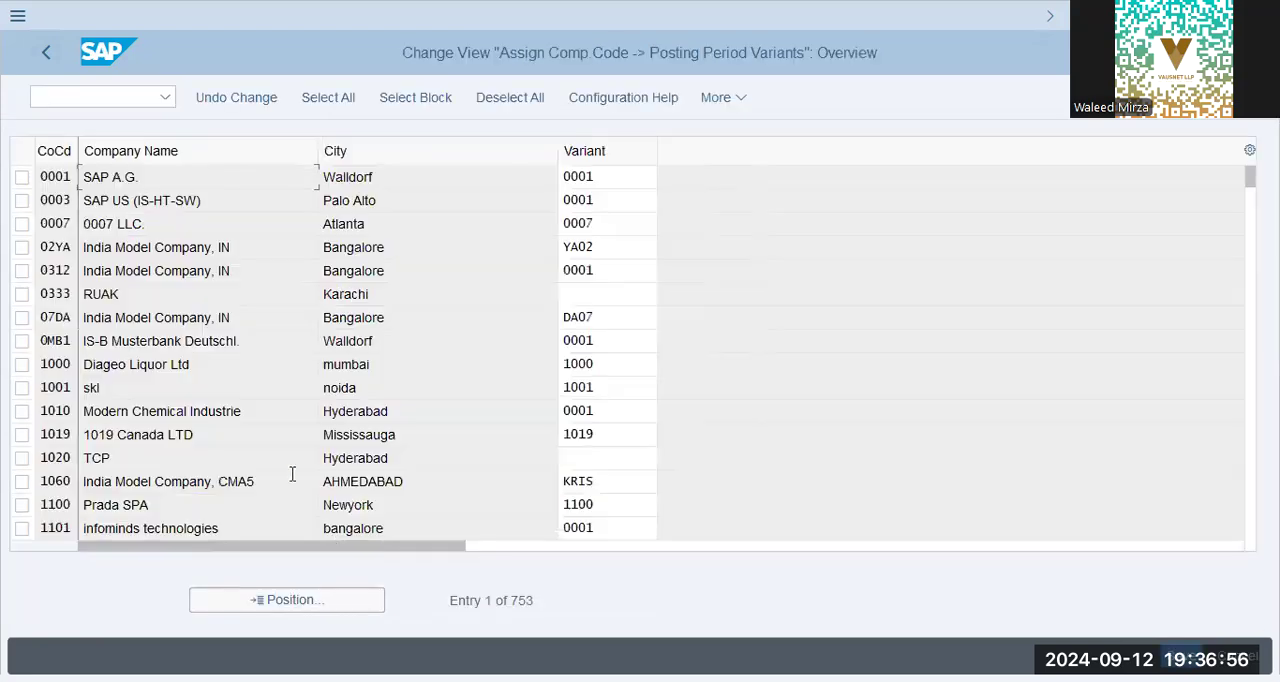
{"action": "left_click", "coordinate": [318, 601]}
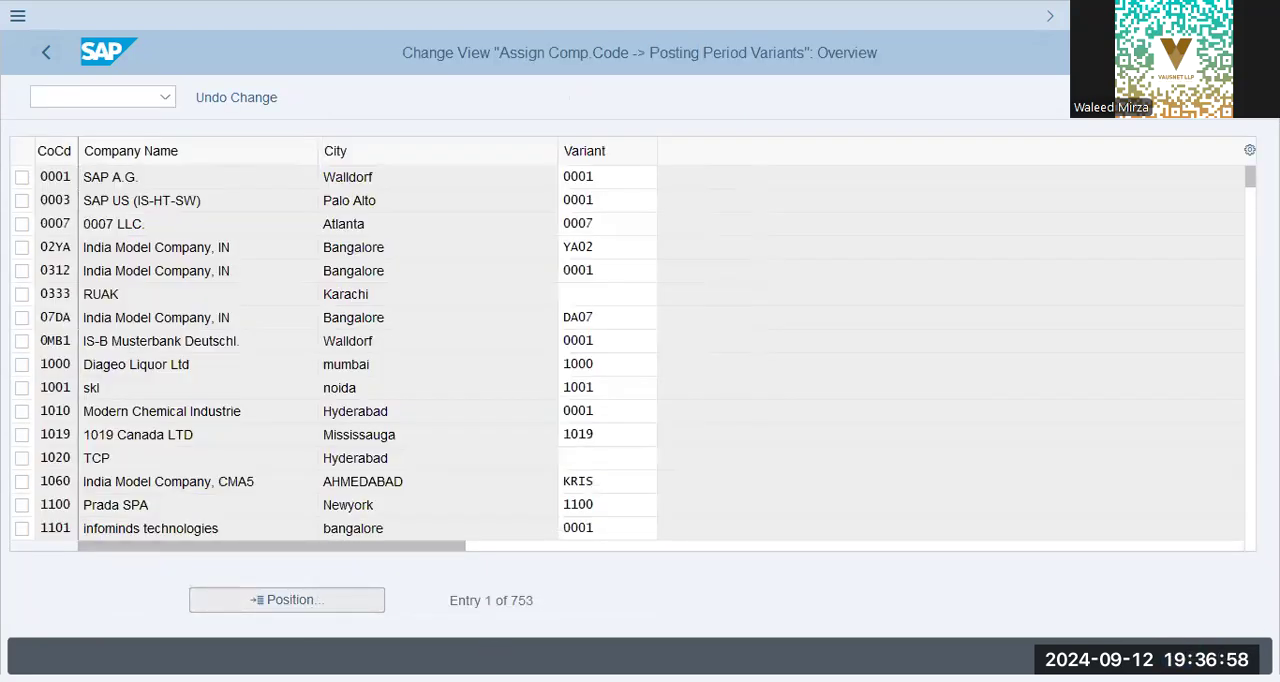
{"action": "type", "text": "gap9"}
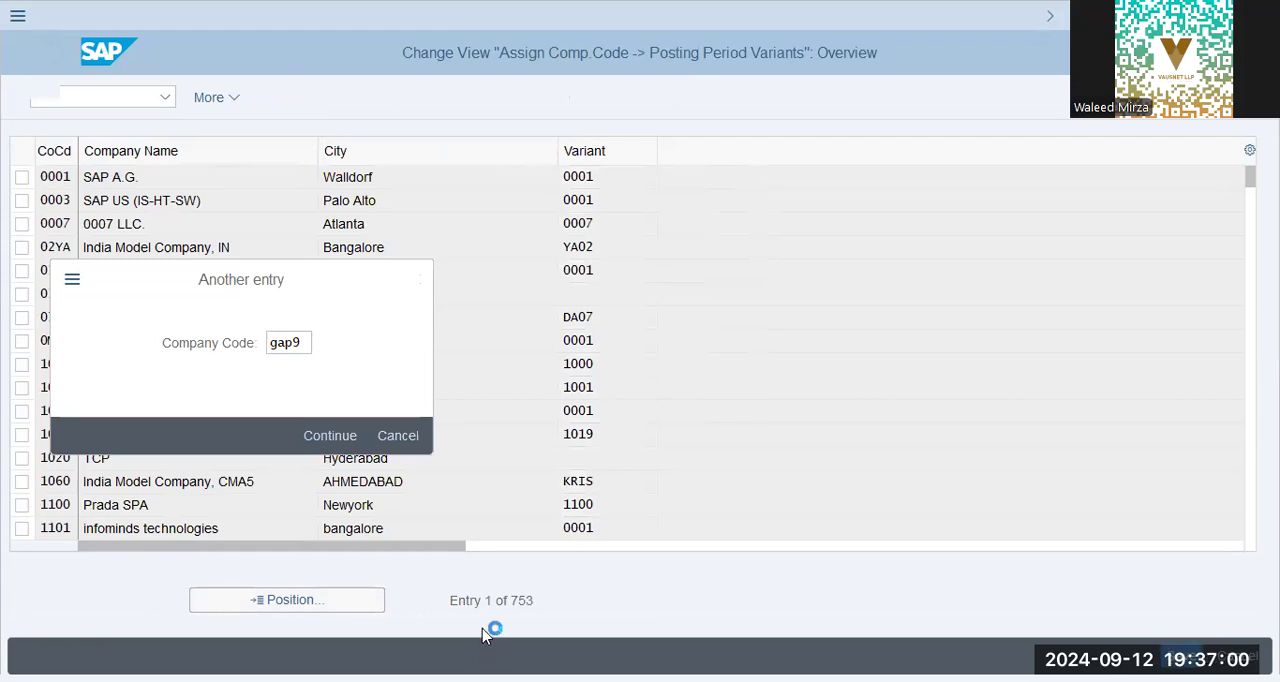
{"action": "key", "text": "Return"}
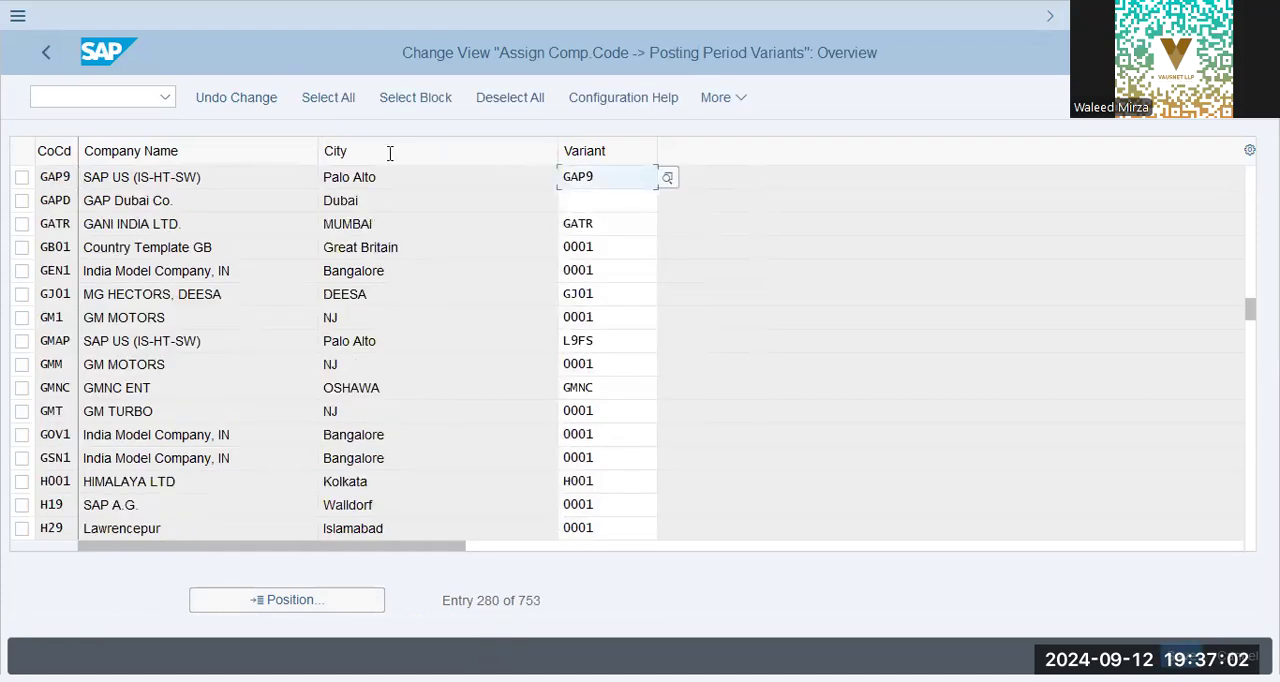
{"action": "left_click", "coordinate": [42, 57]}
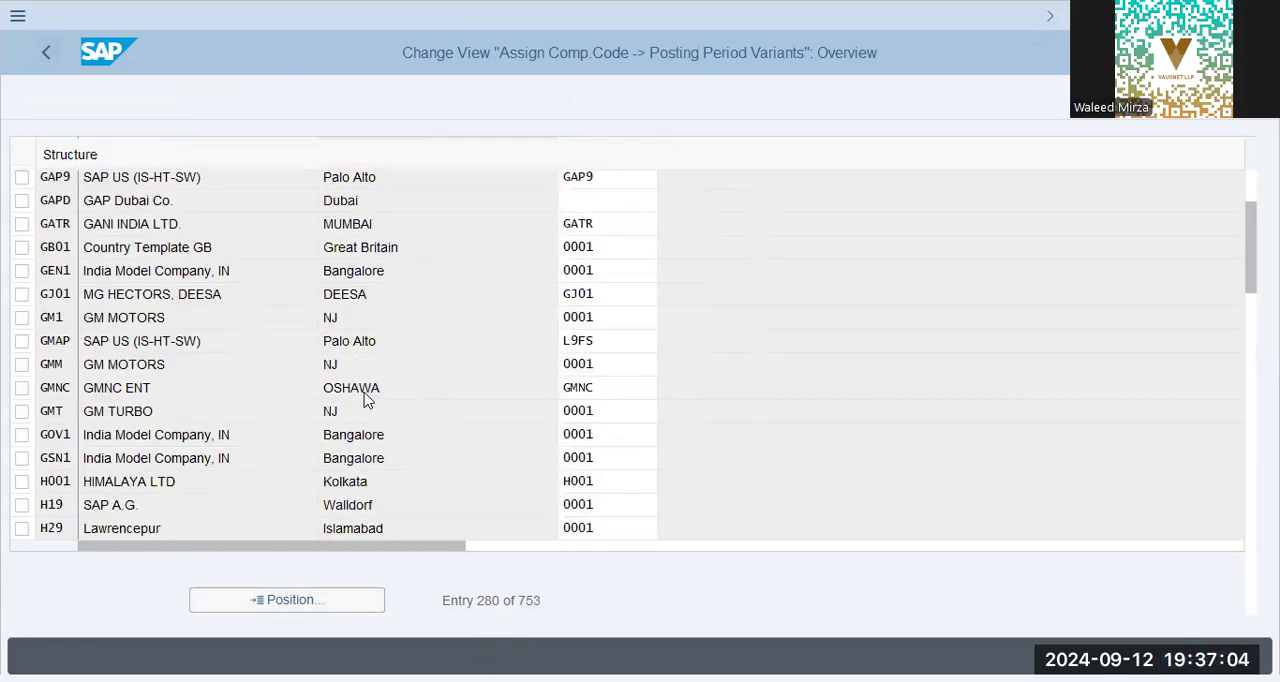
Open the Open and Close Posting Periods settings for posting period variant GAP9.
{"action": "left_click", "coordinate": [296, 543]}
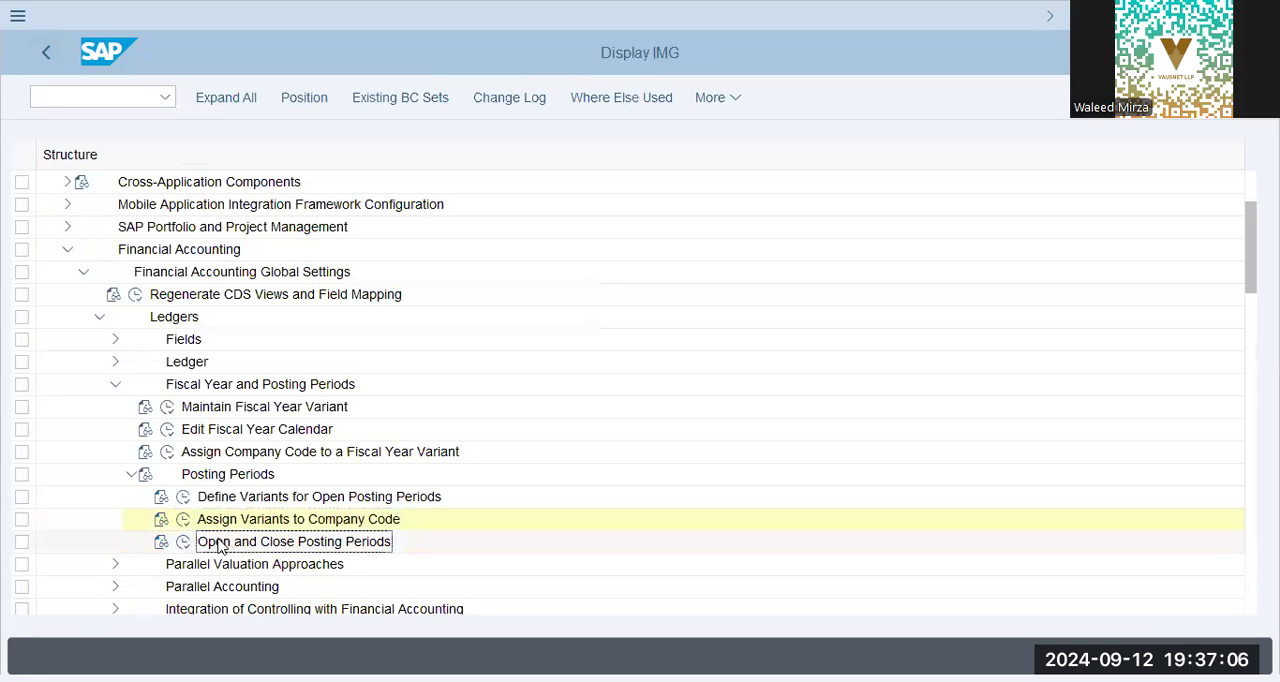
{"action": "left_click", "coordinate": [190, 541]}
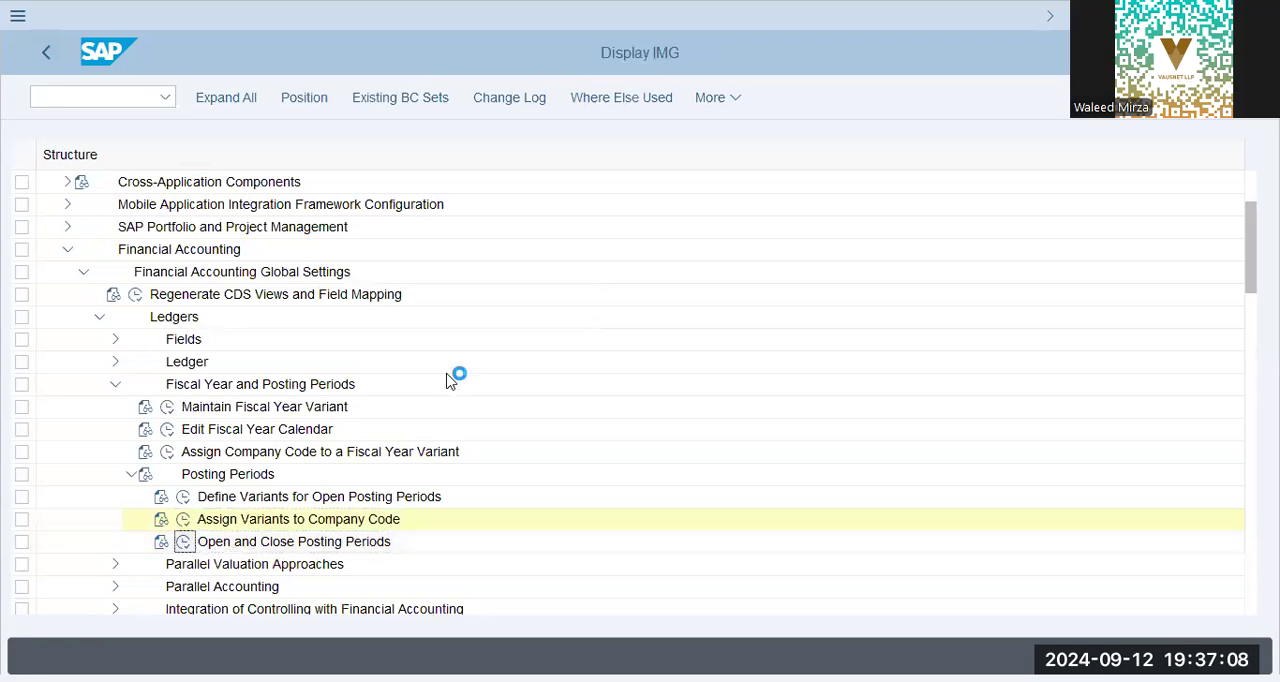
{"action": "type", "text": "gap9"}
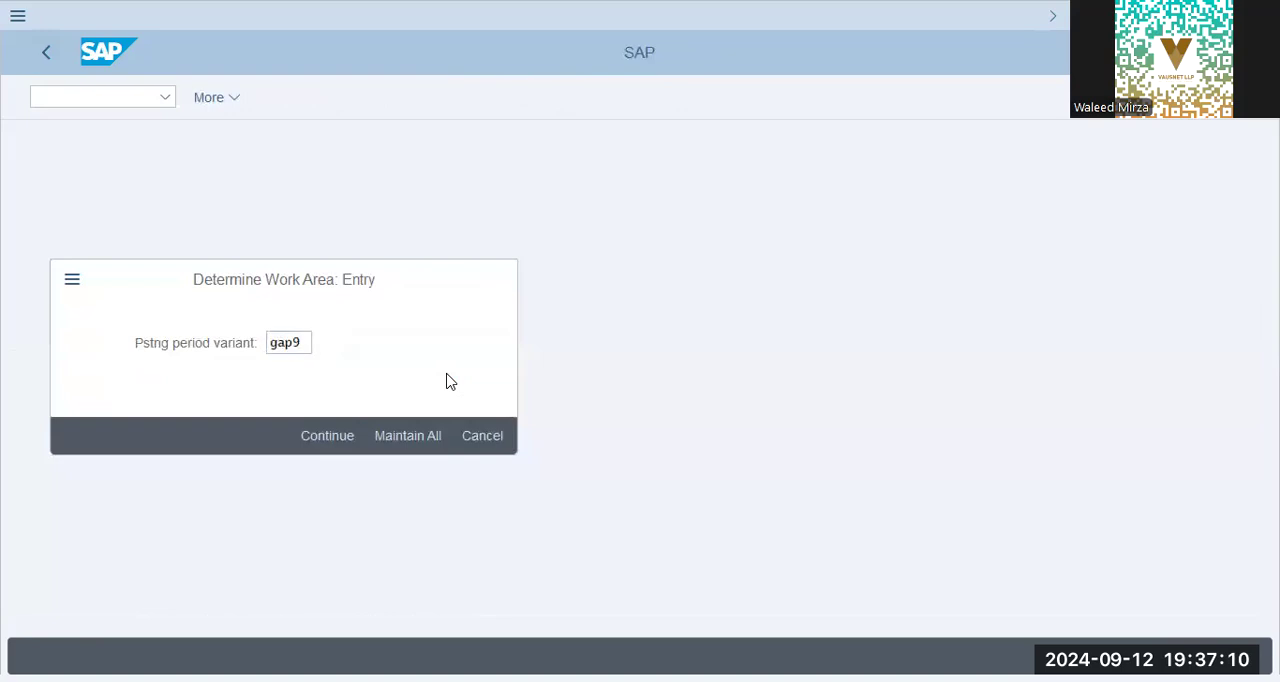
{"action": "key", "text": "Return"}
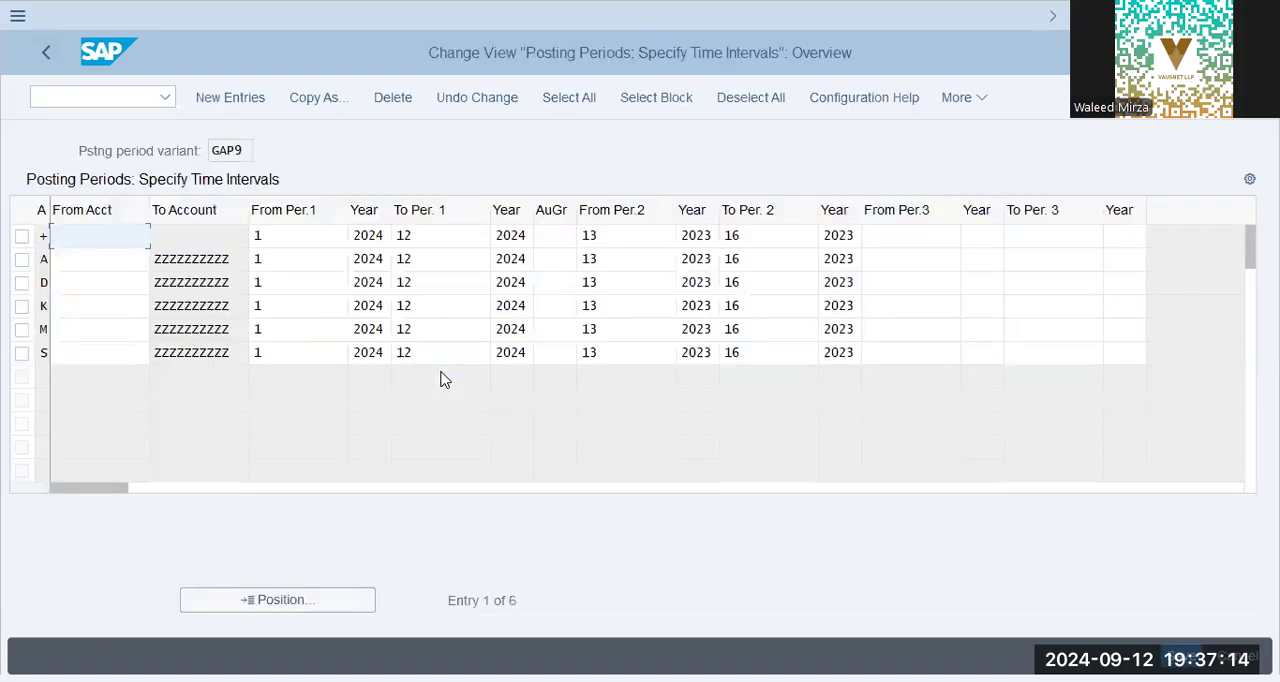
Review the period 1 and period 2 intervals and years of the posting period rows for variant GAP9.
{"action": "left_click", "coordinate": [93, 260]}
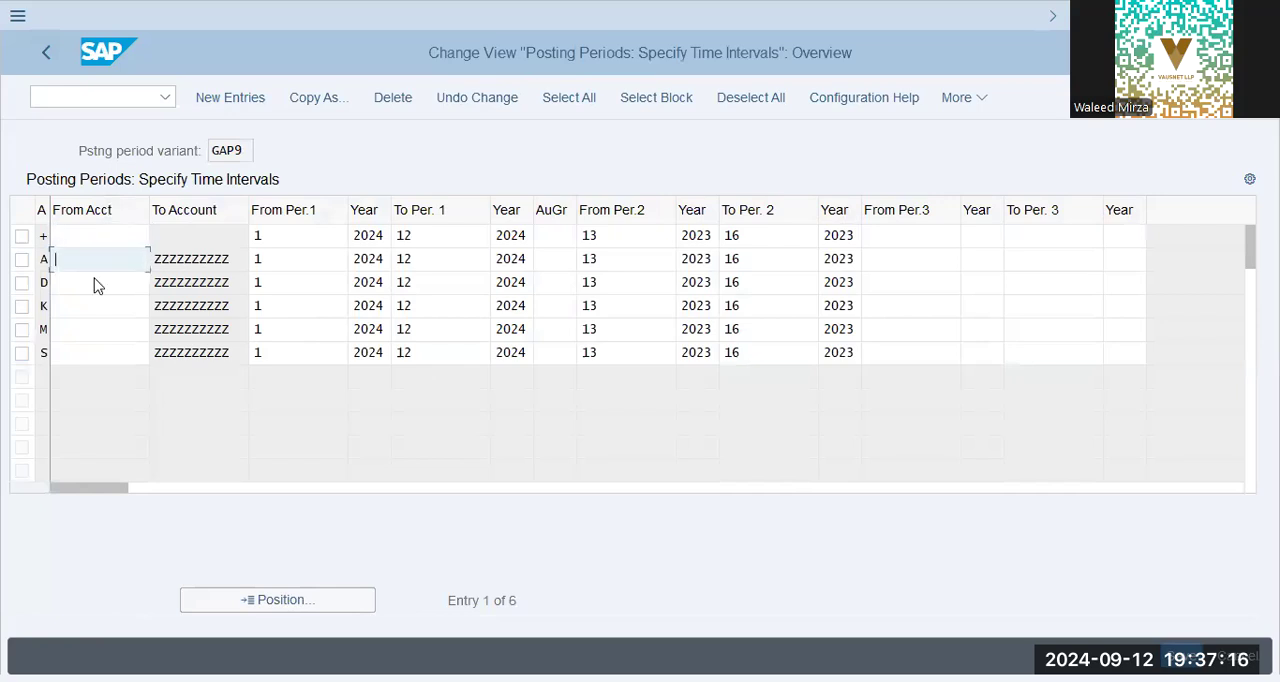
{"action": "left_click", "coordinate": [96, 281]}
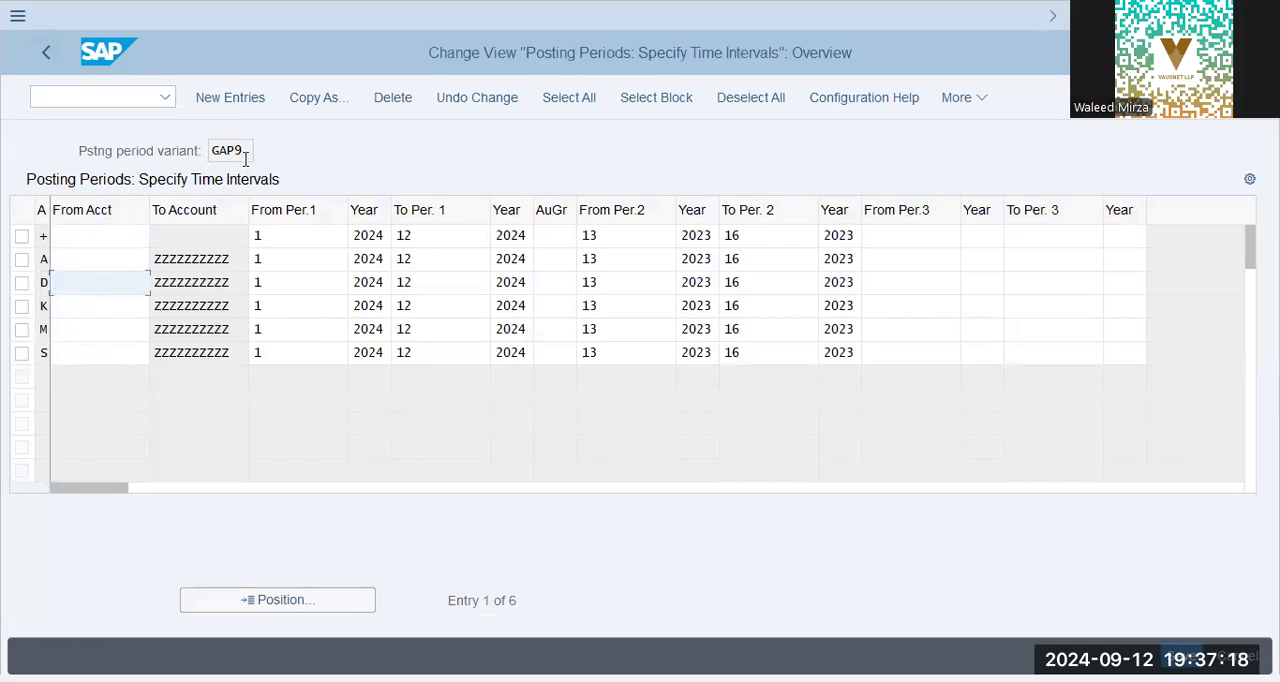
{"action": "left_click", "coordinate": [434, 235]}
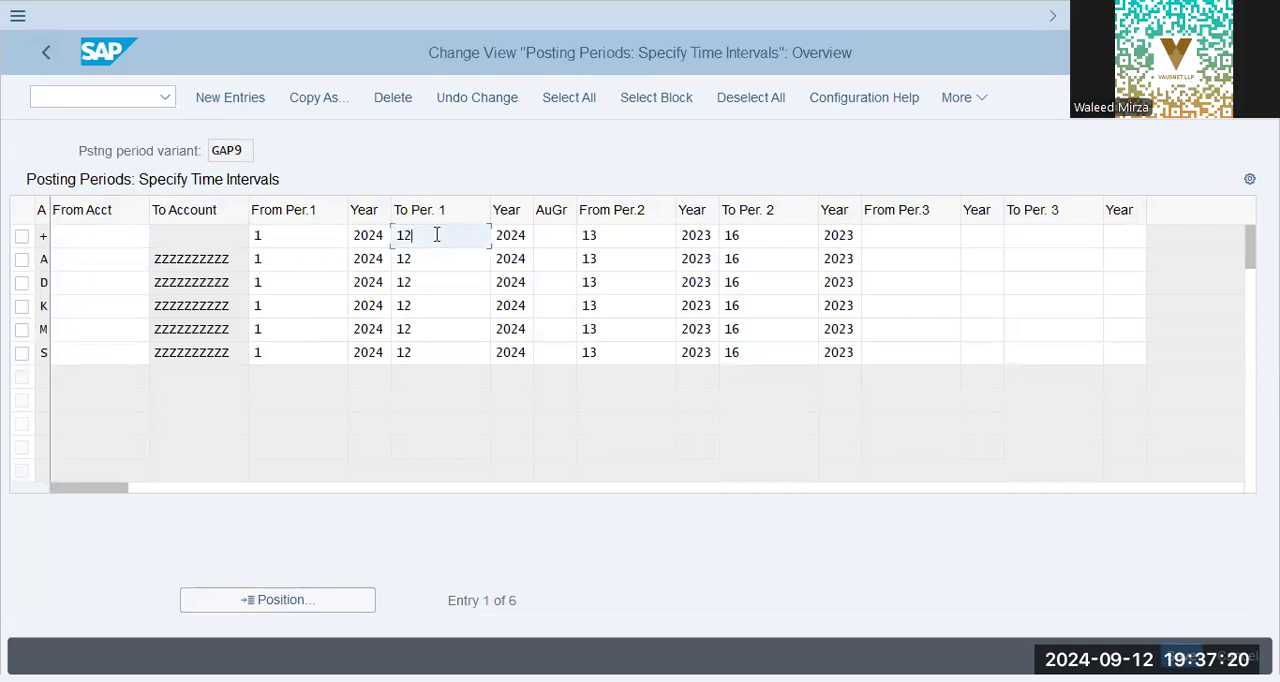
{"action": "left_click", "coordinate": [301, 241]}
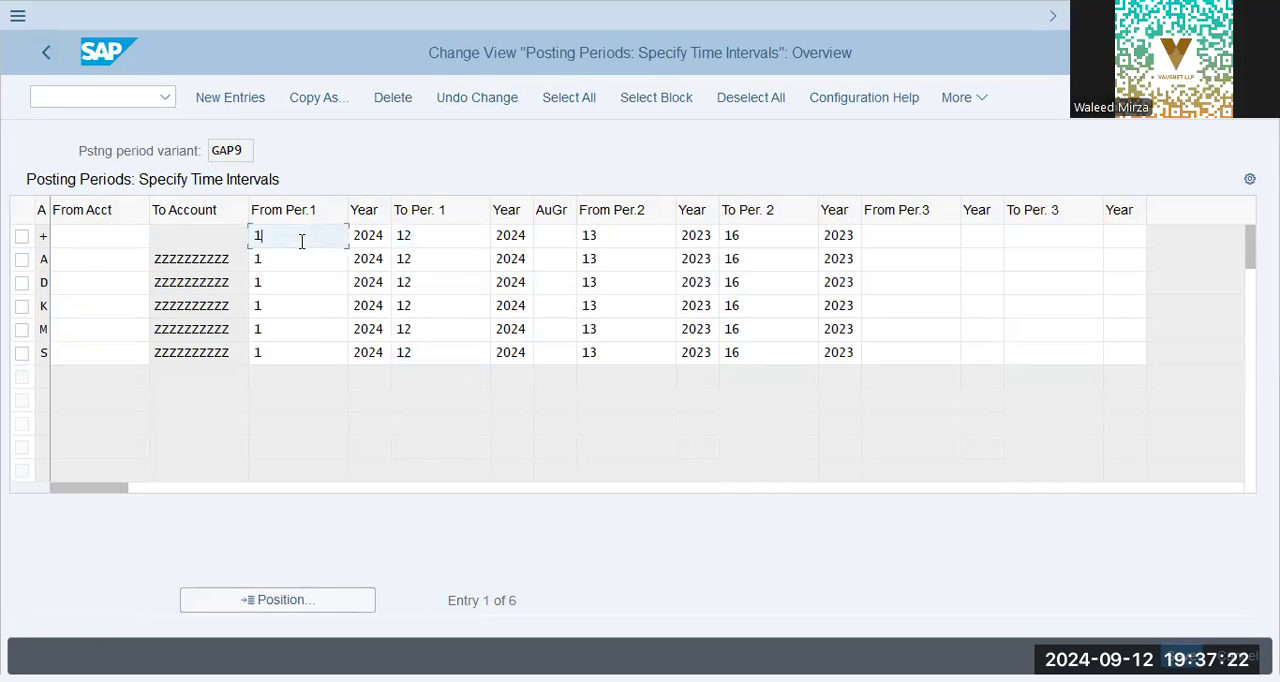
{"action": "left_click", "coordinate": [453, 241]}
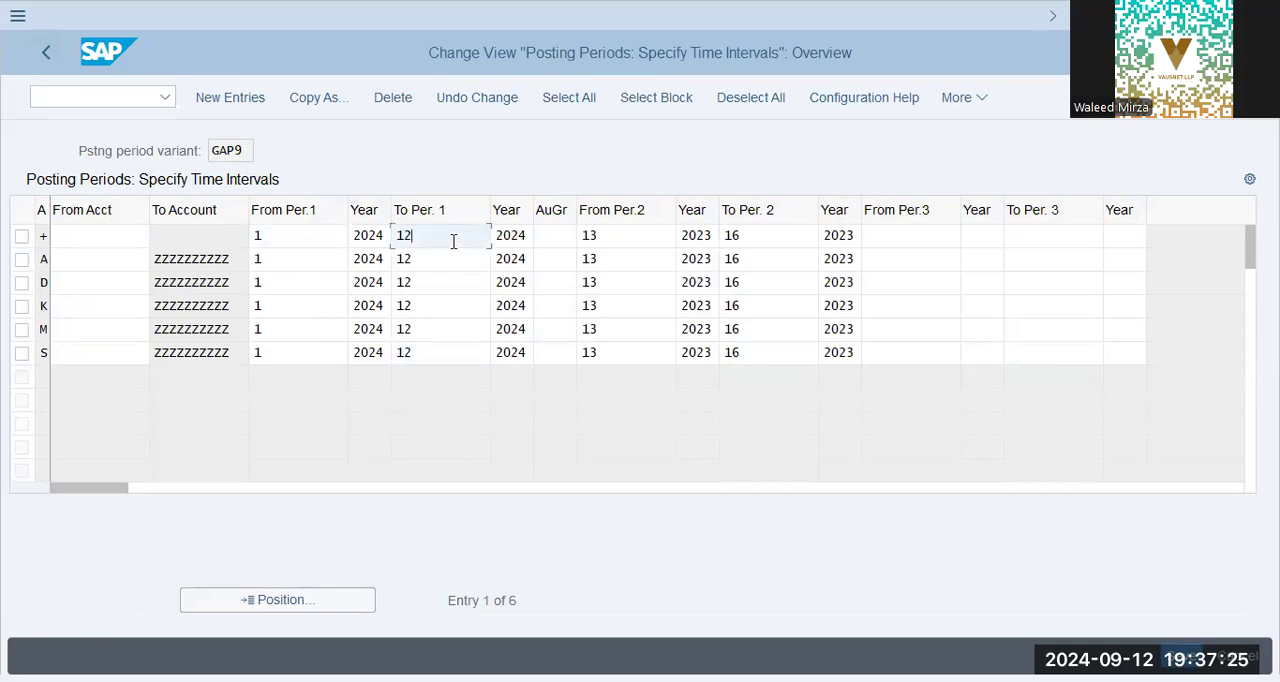
{"action": "left_click", "coordinate": [516, 256]}
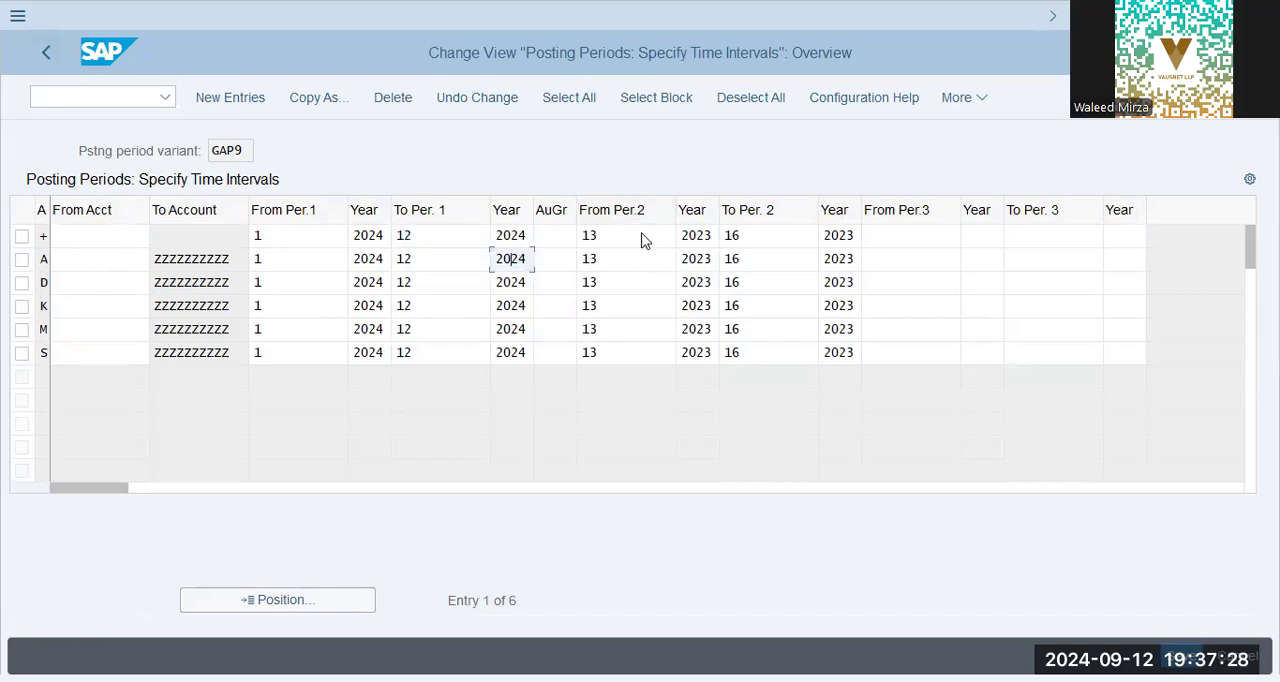
{"action": "left_click", "coordinate": [643, 236]}
{"action": "left_click", "coordinate": [774, 245]}
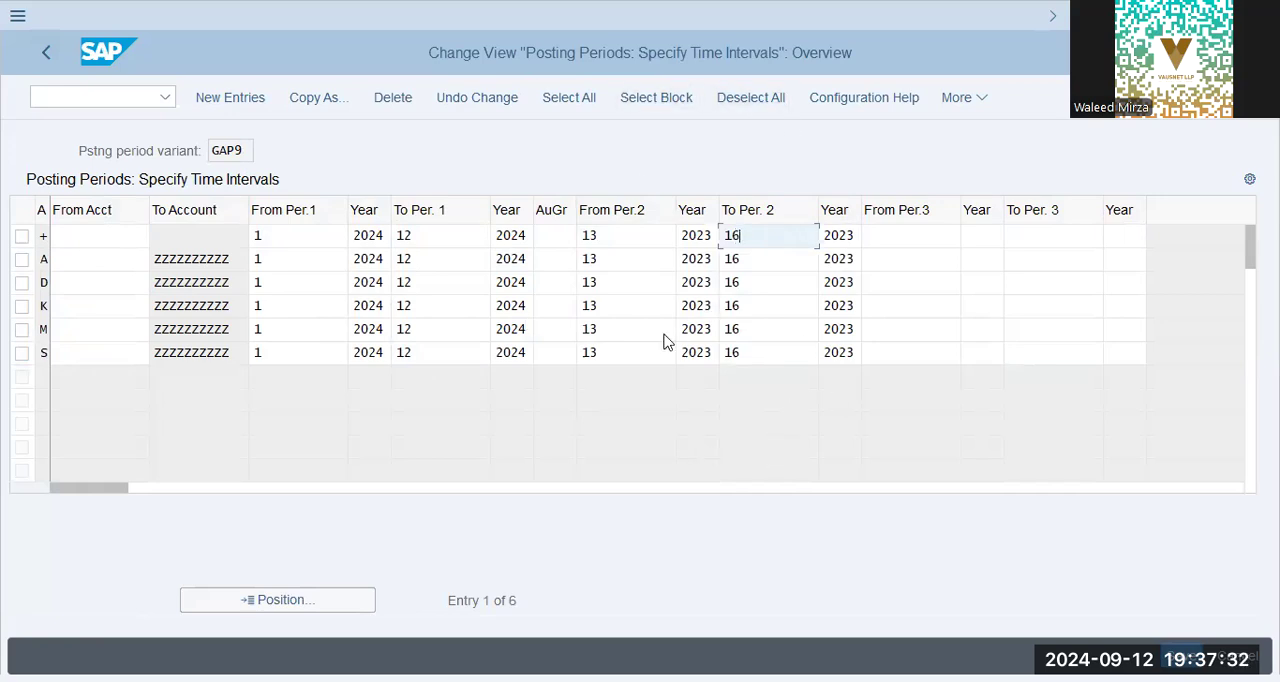
Review the From Acct entries of account types +, A, D, K, M and S, and return to the implementation guide.
{"action": "left_click", "coordinate": [110, 262]}
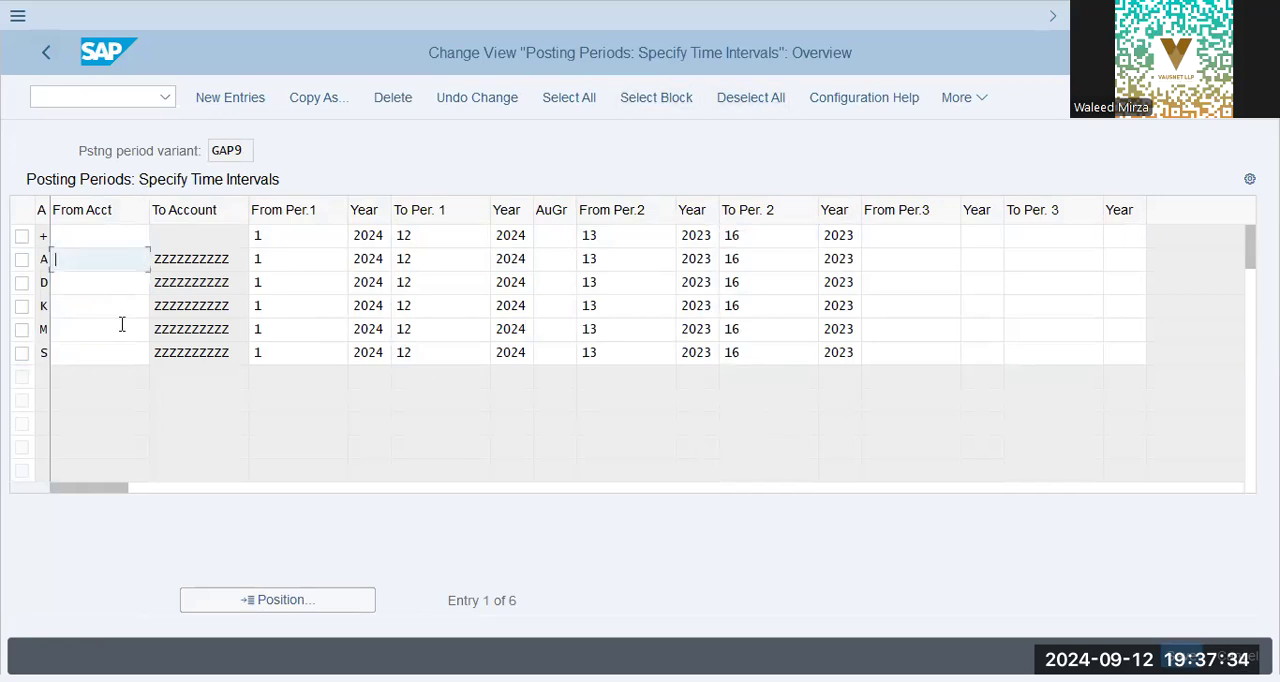
{"action": "key", "text": "Down"}
{"action": "key", "text": "Down"}
{"action": "key", "text": "Down"}
{"action": "key", "text": "Down"}
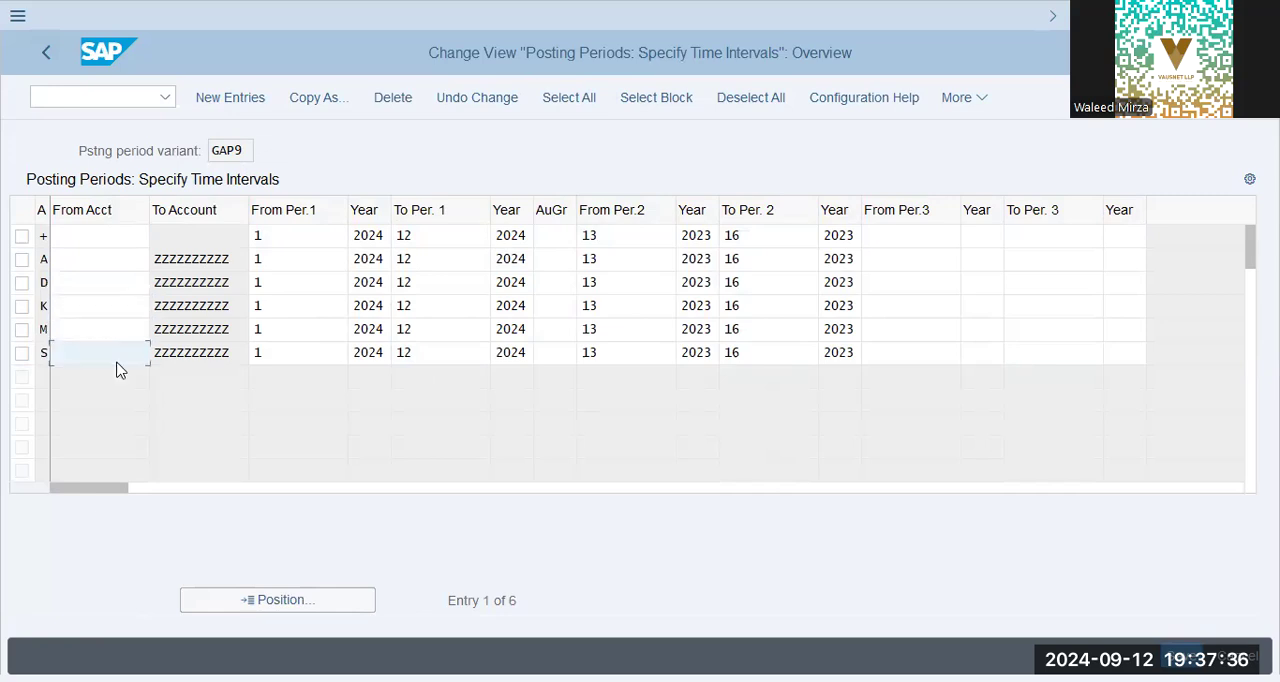
{"action": "left_click", "coordinate": [99, 236]}
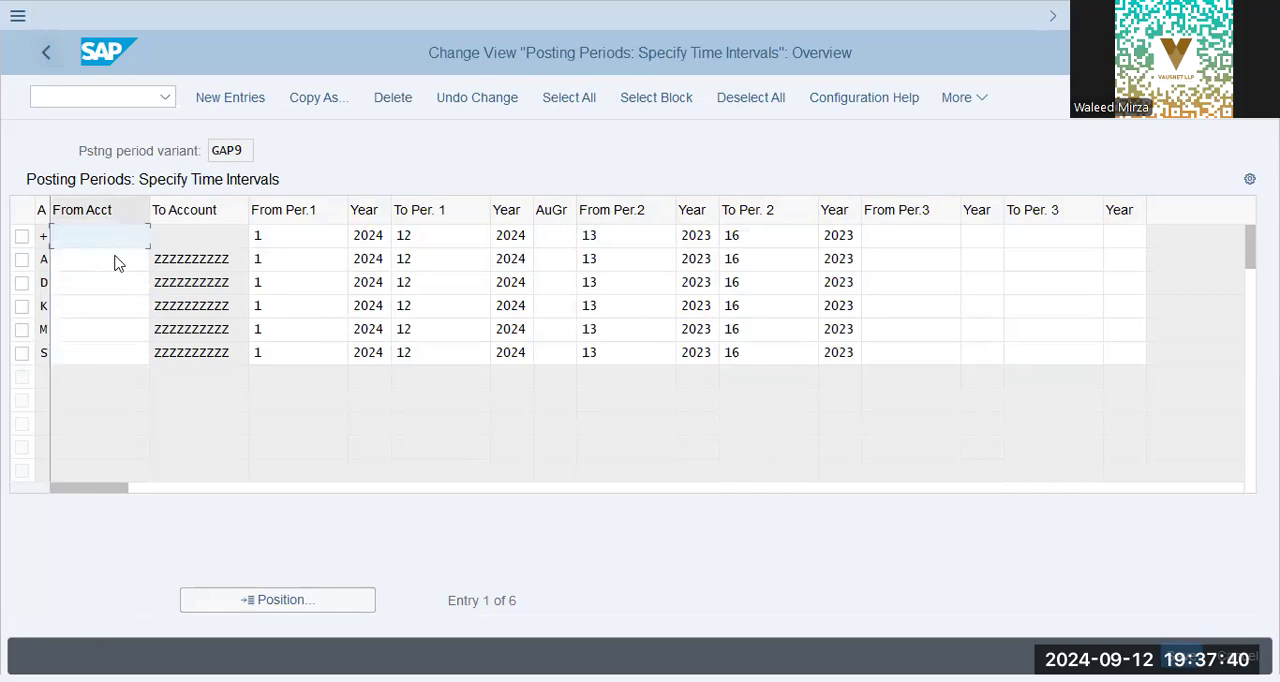
{"action": "left_click", "coordinate": [88, 239]}
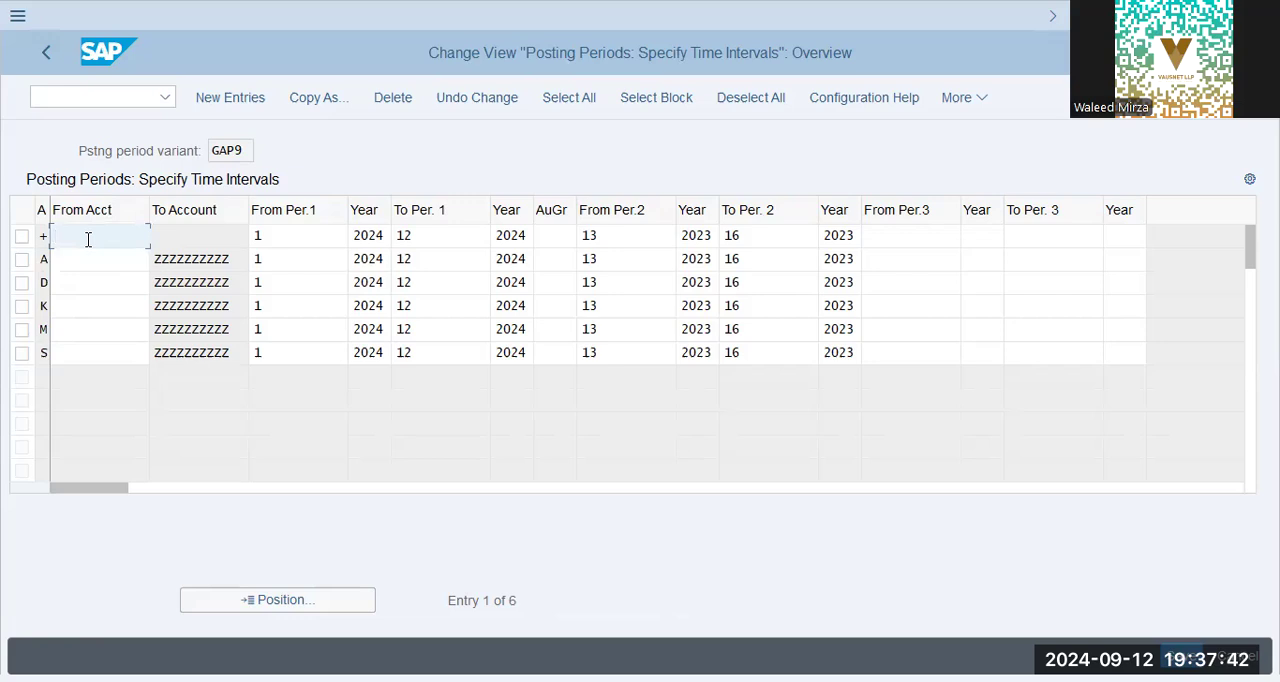
{"action": "left_click", "coordinate": [217, 246]}
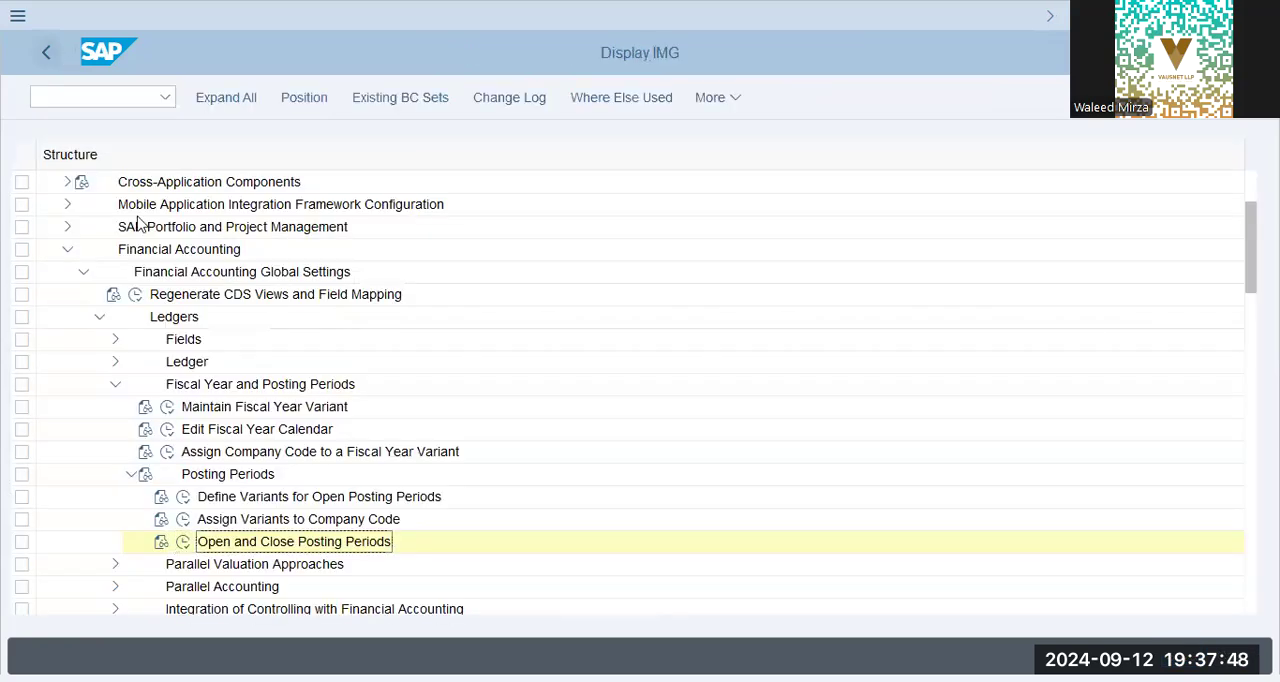
Collapse Fiscal Year and Posting Periods, try to open the ledger settings under Ledger, and switch to SAP Easy Access.
{"action": "left_click", "coordinate": [115, 384]}
{"action": "left_click", "coordinate": [115, 361]}
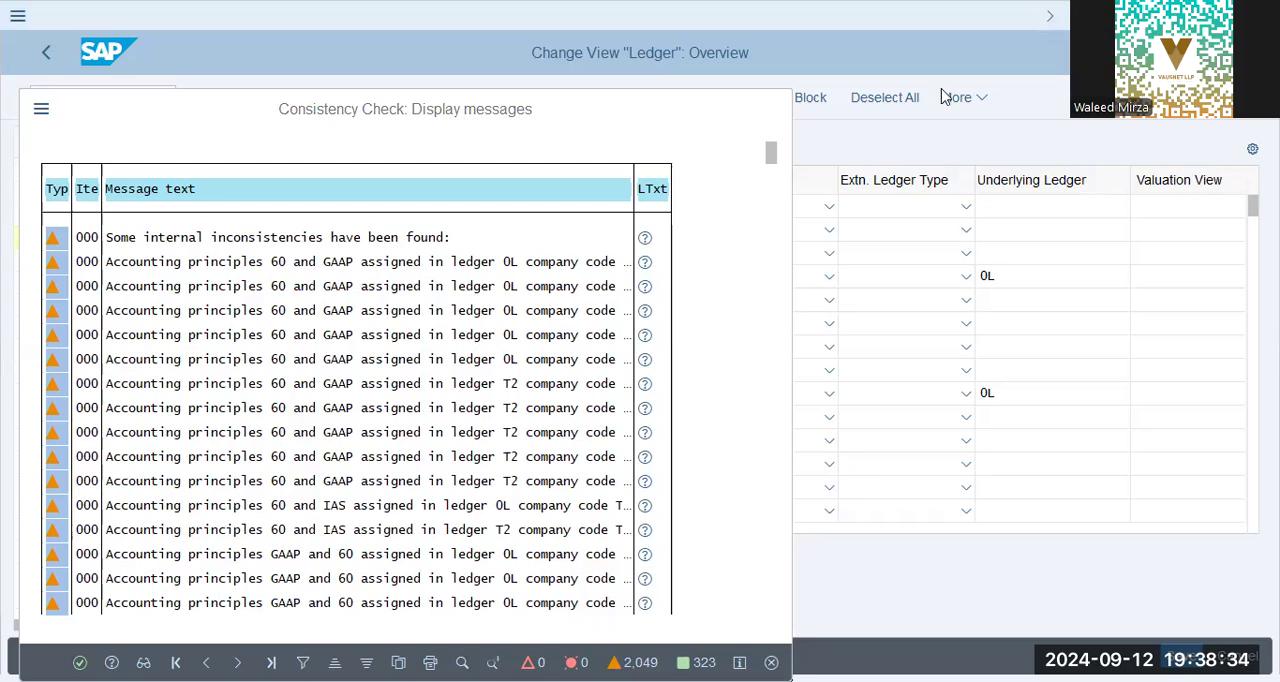
{"action": "key", "text": "alt+Tab"}
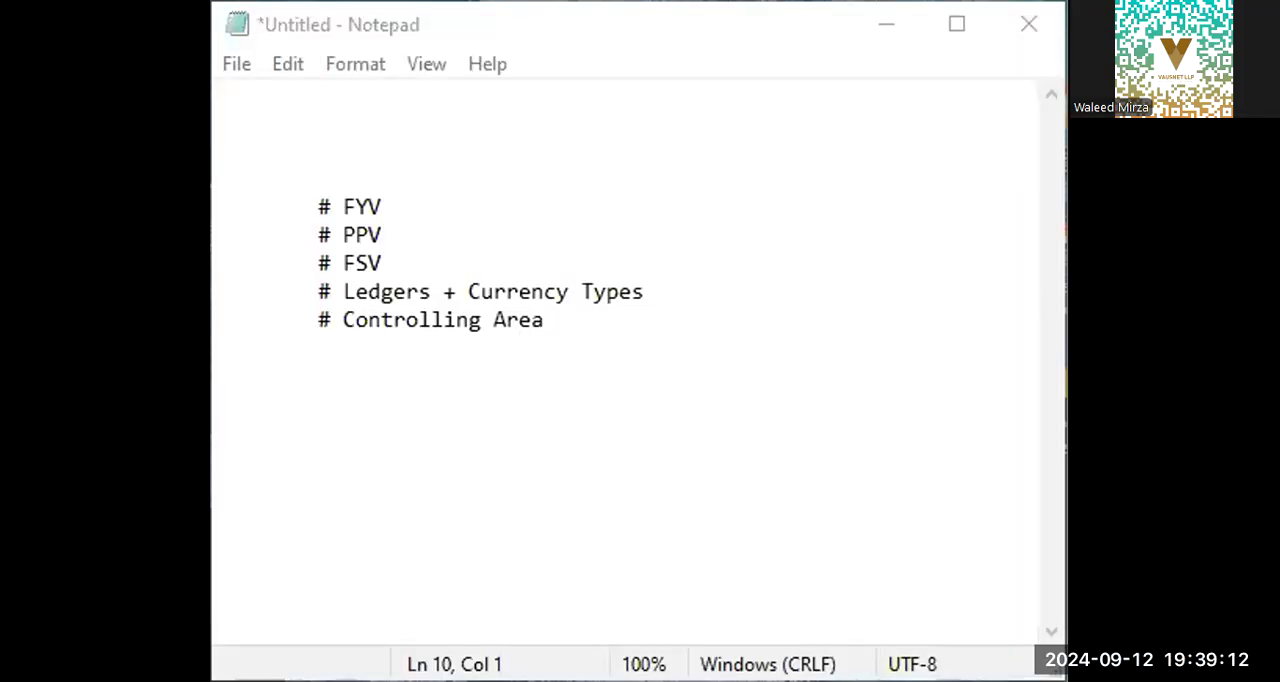
{"action": "key", "text": "alt+Tab"}
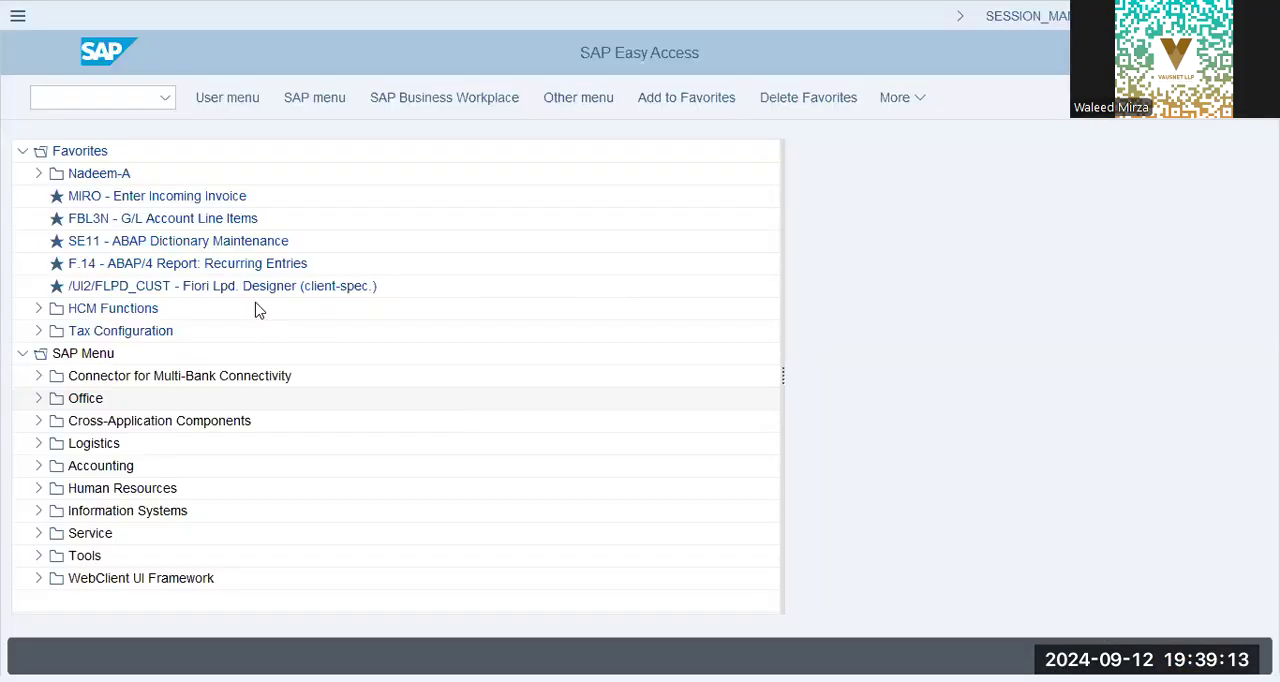
Start transaction SPRO from SAP Easy Access and display the SAP Reference IMG.
{"action": "left_click", "coordinate": [134, 97]}
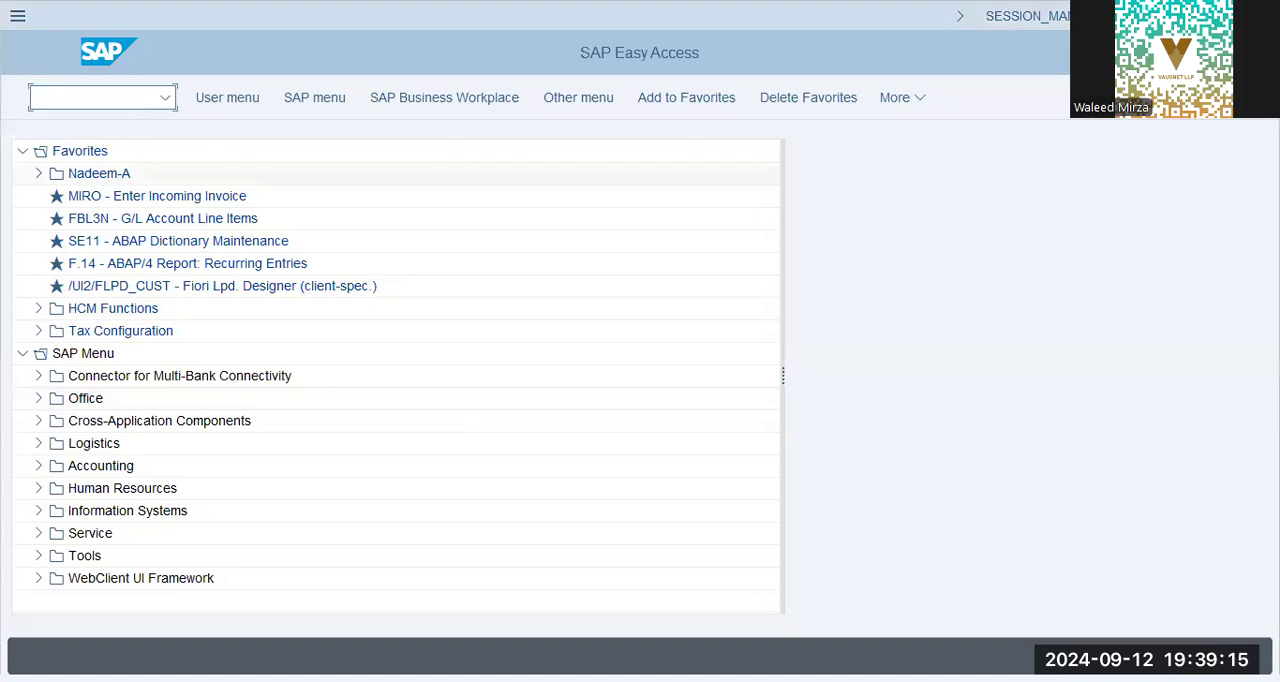
{"action": "type", "text": "spro"}
{"action": "key", "text": "Return"}
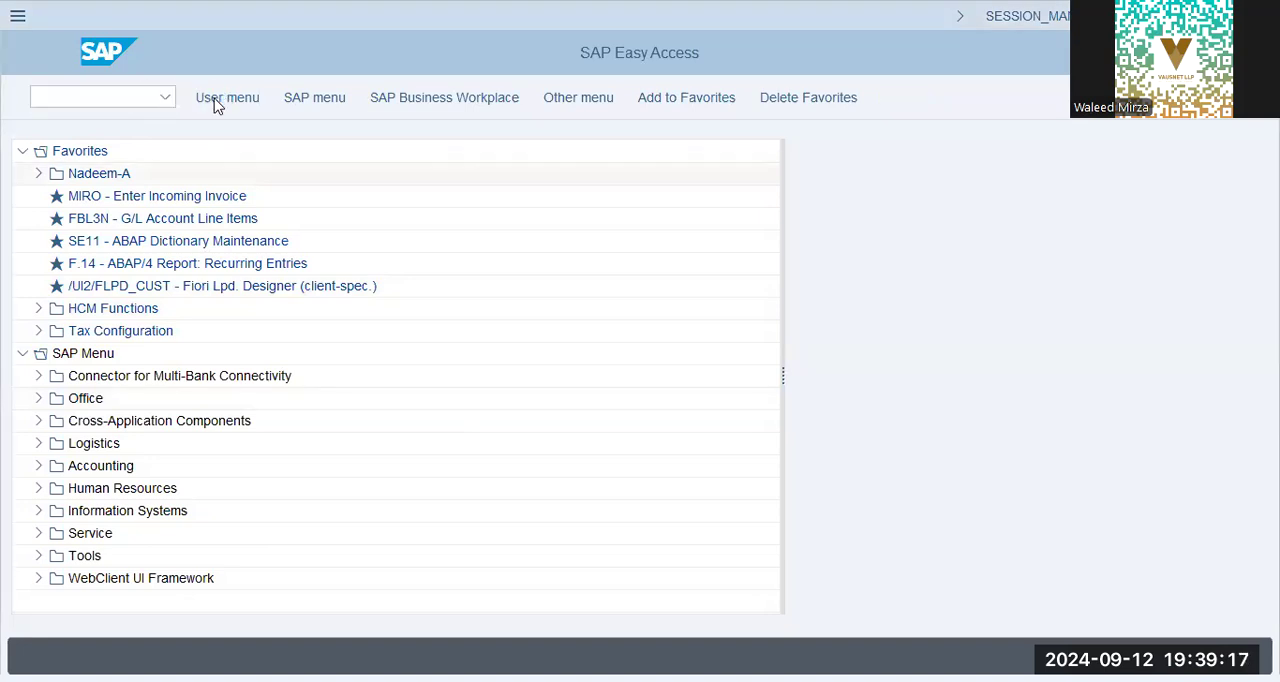
{"action": "left_click", "coordinate": [213, 101]}
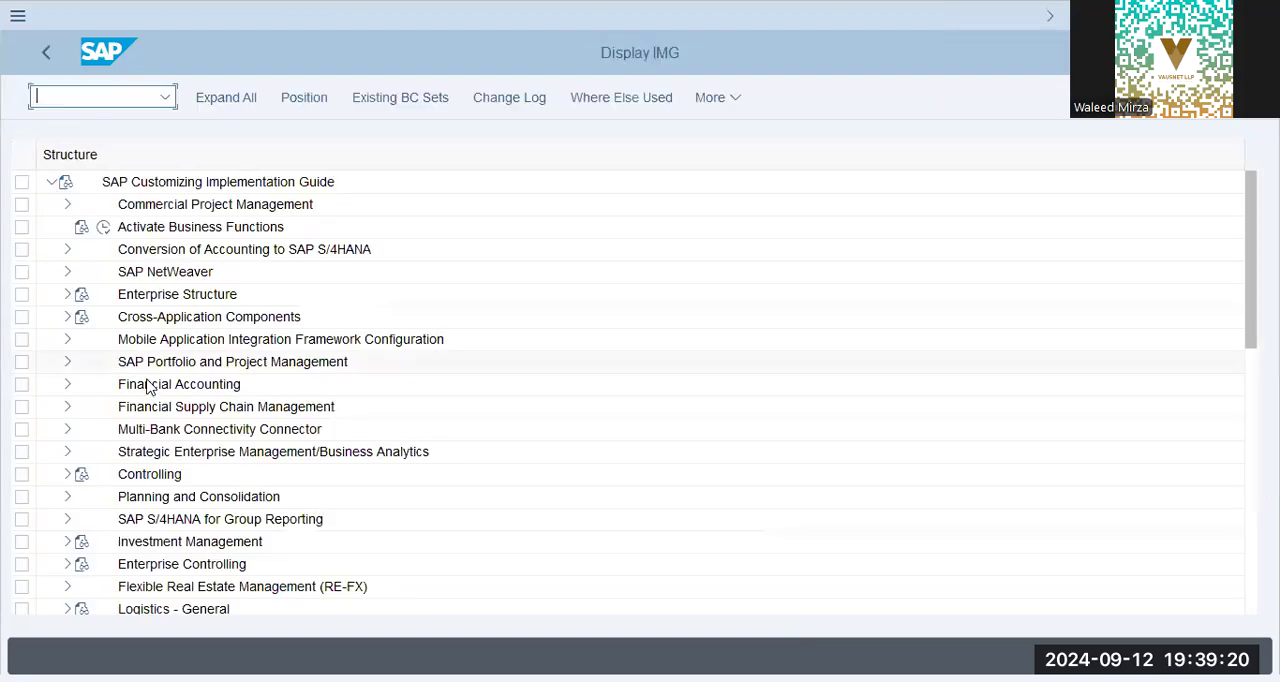
Open the ledger settings under Financial Accounting Global Settings, Ledgers, Ledger, and dismiss the consistency check messages.
{"action": "left_click", "coordinate": [91, 386]}
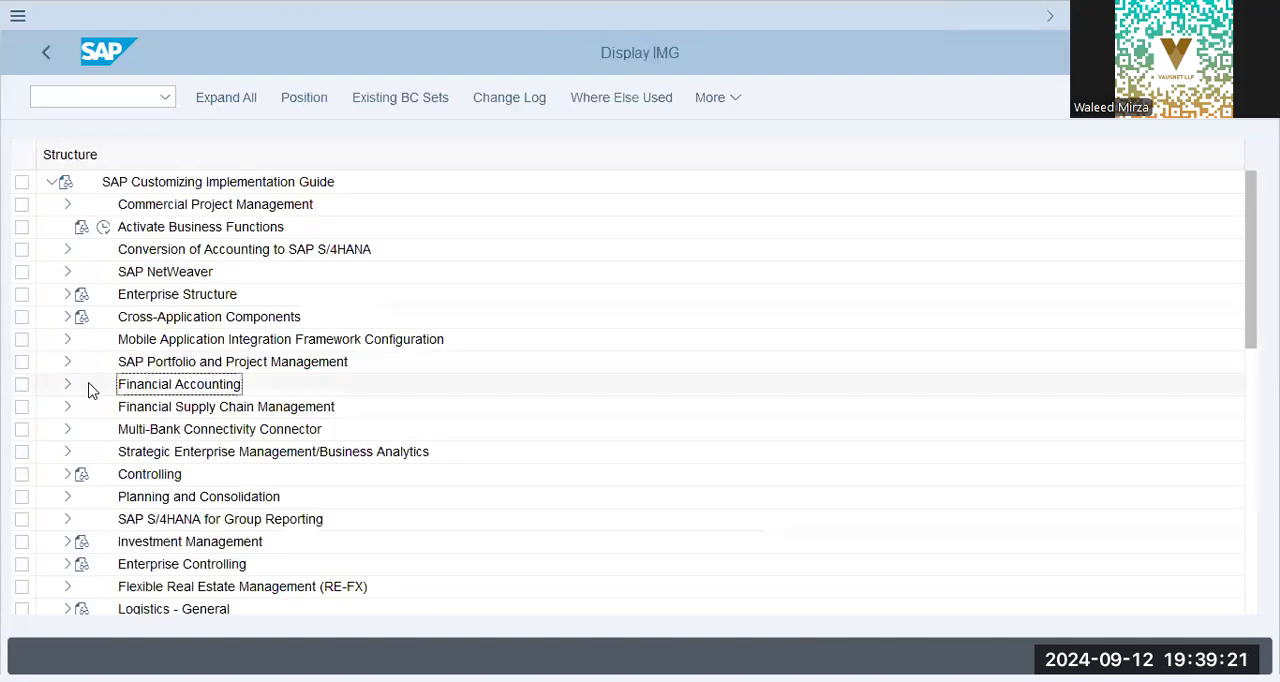
{"action": "left_click", "coordinate": [68, 384]}
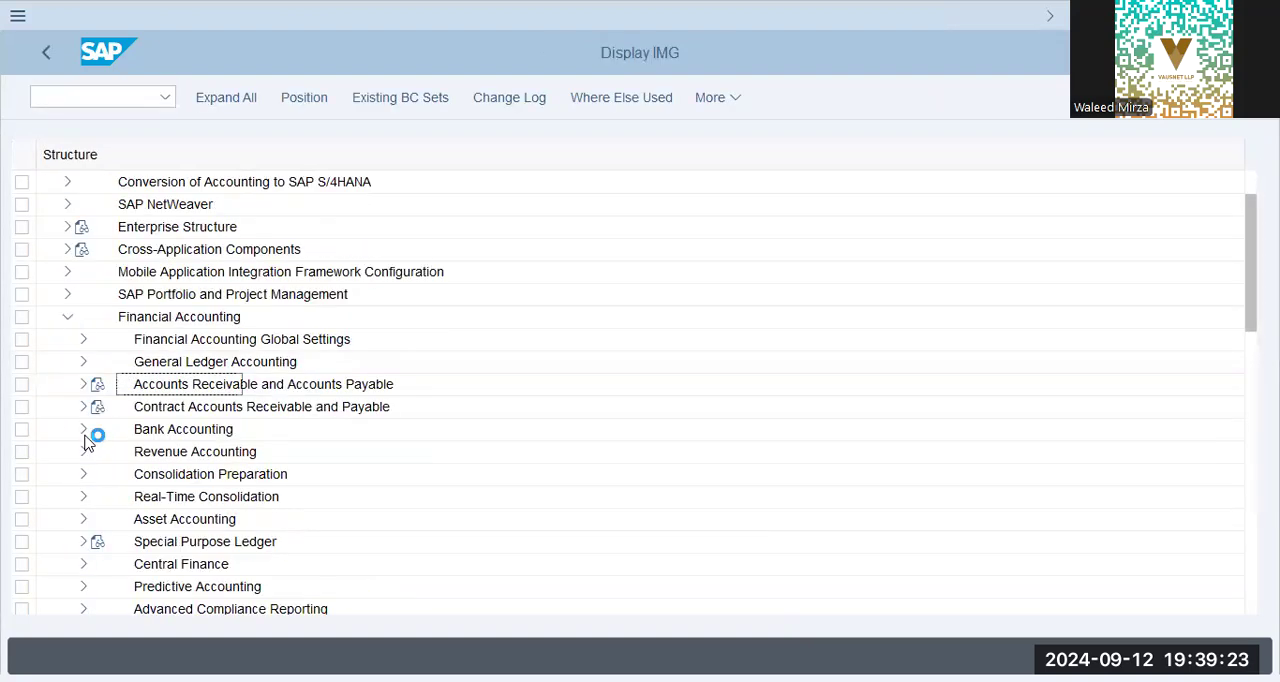
{"action": "left_click", "coordinate": [84, 340]}
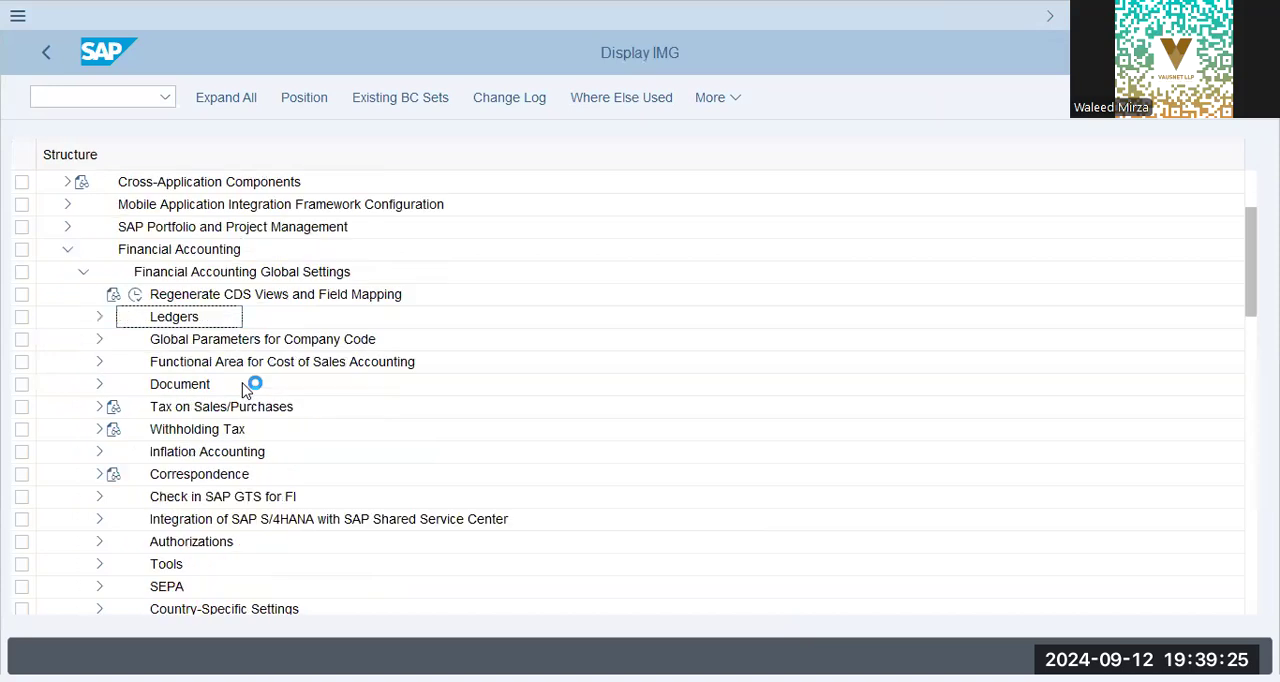
{"action": "left_click", "coordinate": [127, 337]}
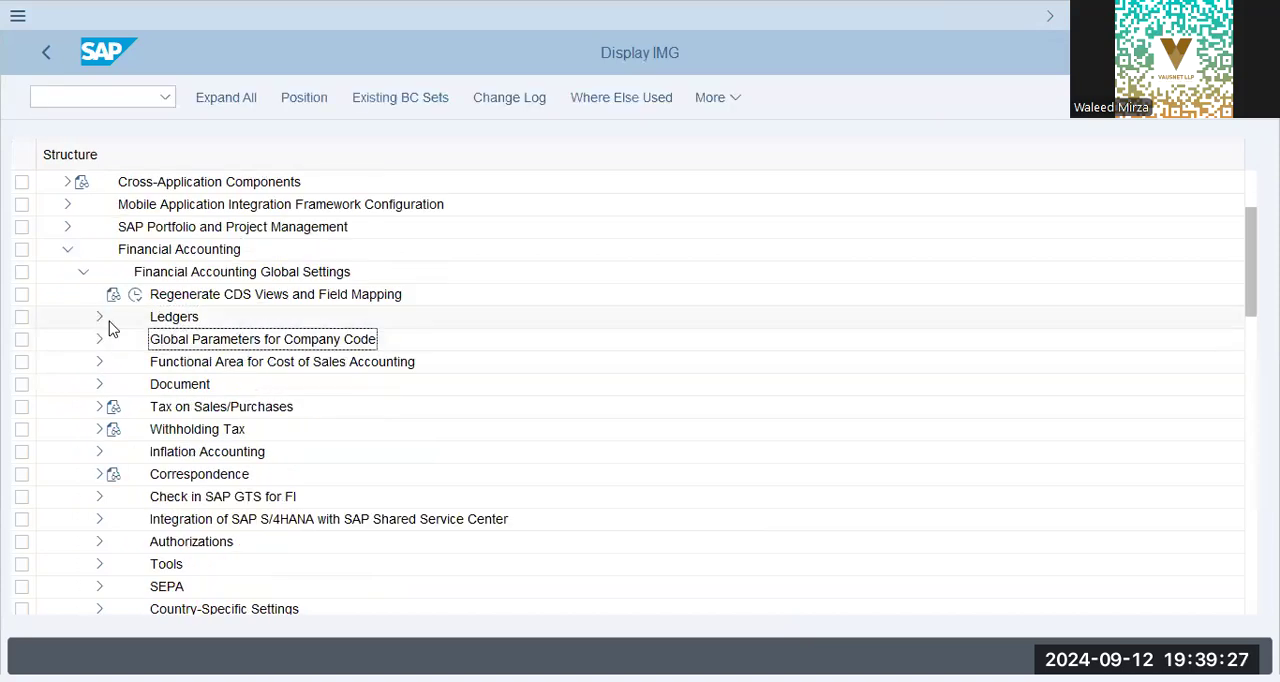
{"action": "left_click", "coordinate": [101, 317]}
{"action": "left_click", "coordinate": [115, 362]}
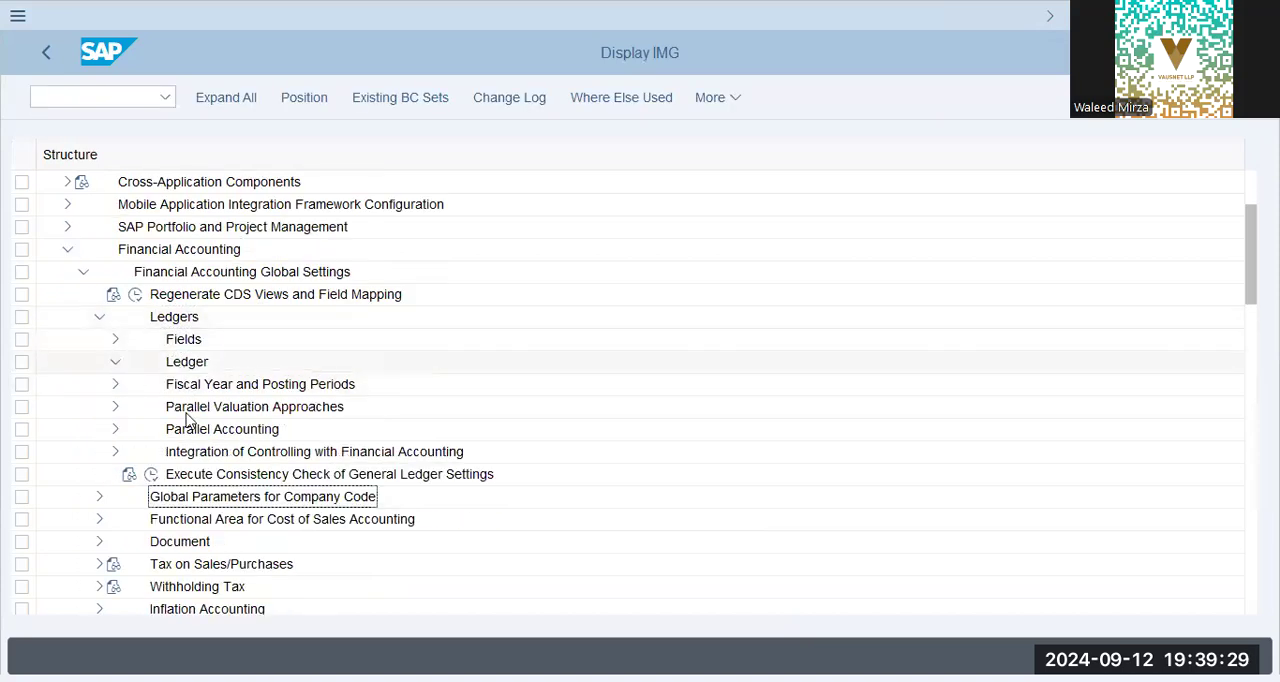
{"action": "left_click", "coordinate": [168, 386]}
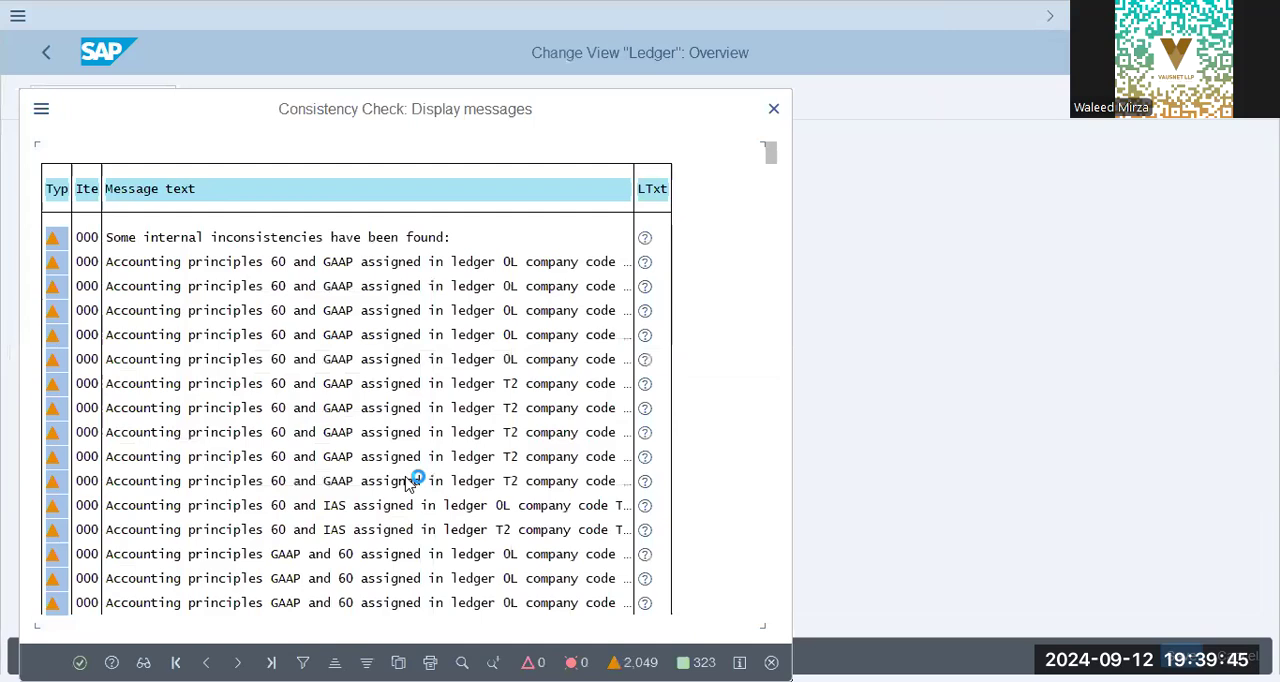
{"action": "key", "text": "Return"}
Select leading ledger 0L, open its Company Code Settings for the Ledger, and position the list at company code GAP9.
{"action": "left_click_drag", "start_coordinate": [302, 203], "coordinate": [268, 204]}
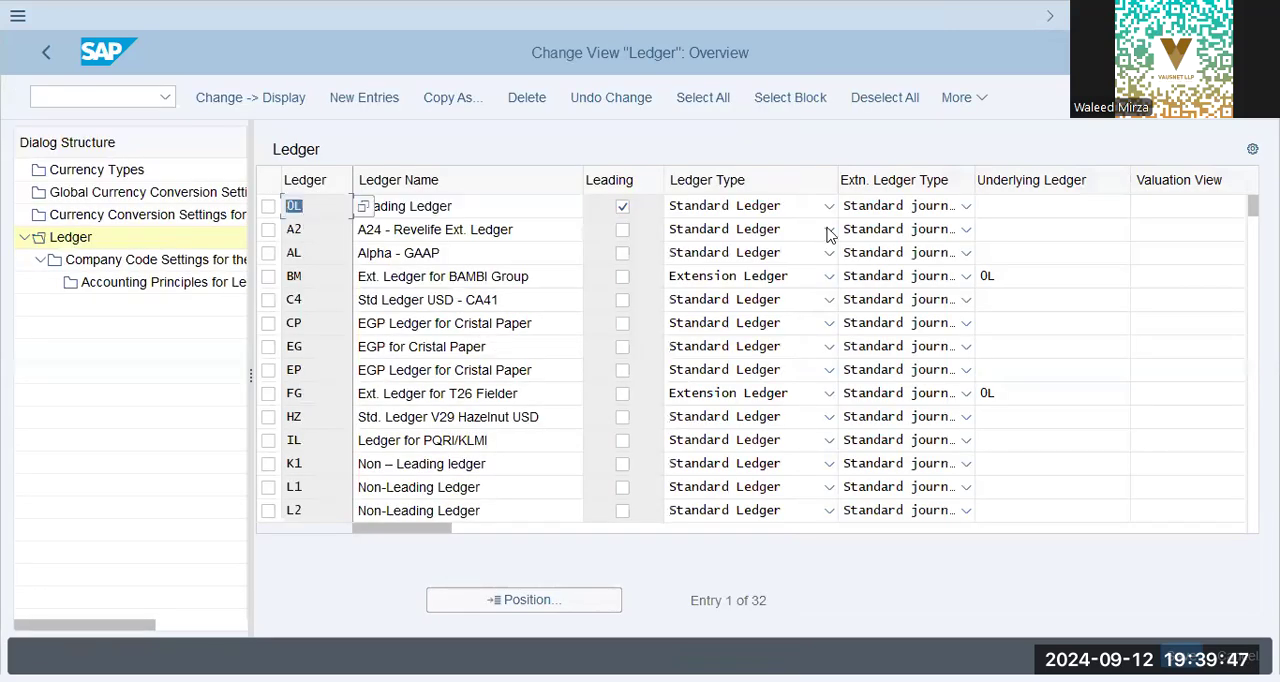
{"action": "left_click", "coordinate": [268, 206]}
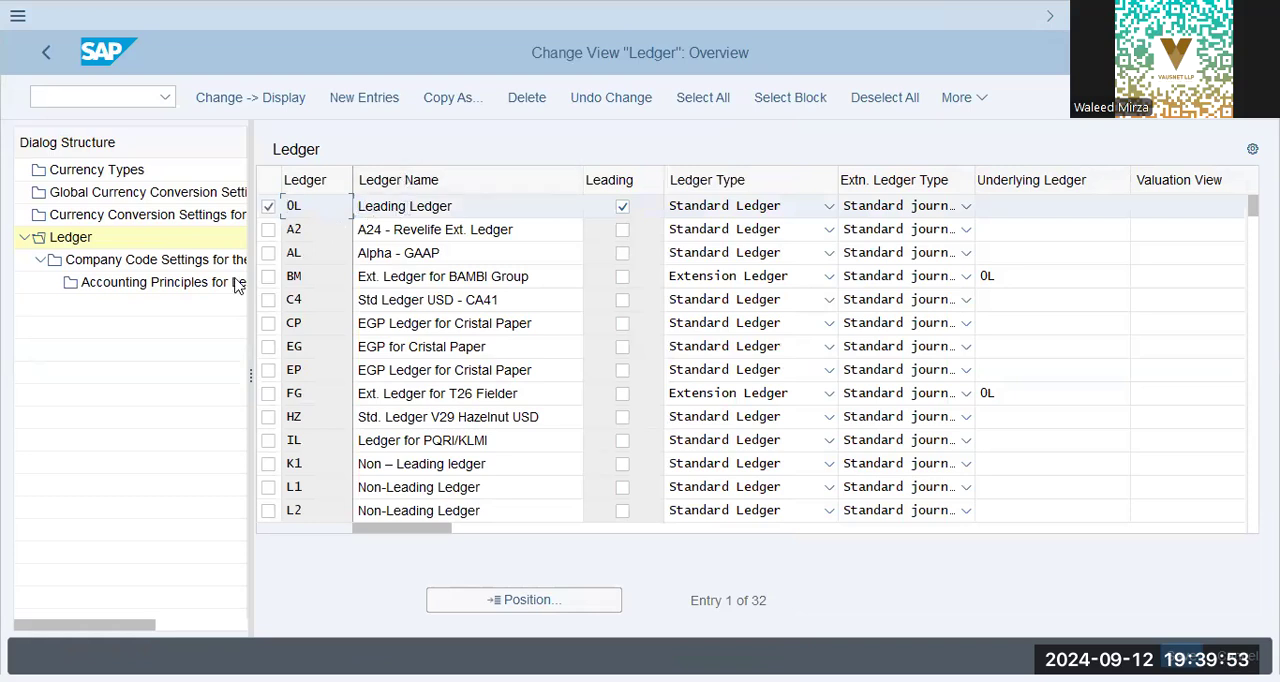
{"action": "left_click", "coordinate": [178, 260]}
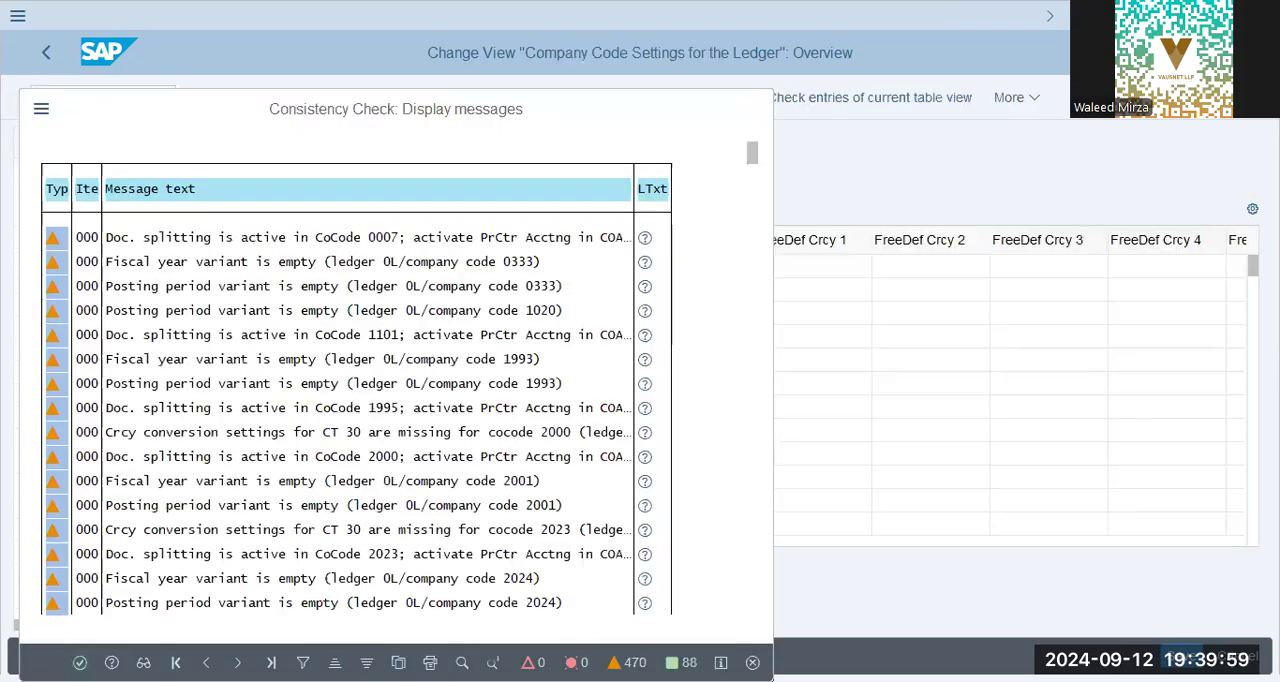
{"action": "key", "text": "Return"}
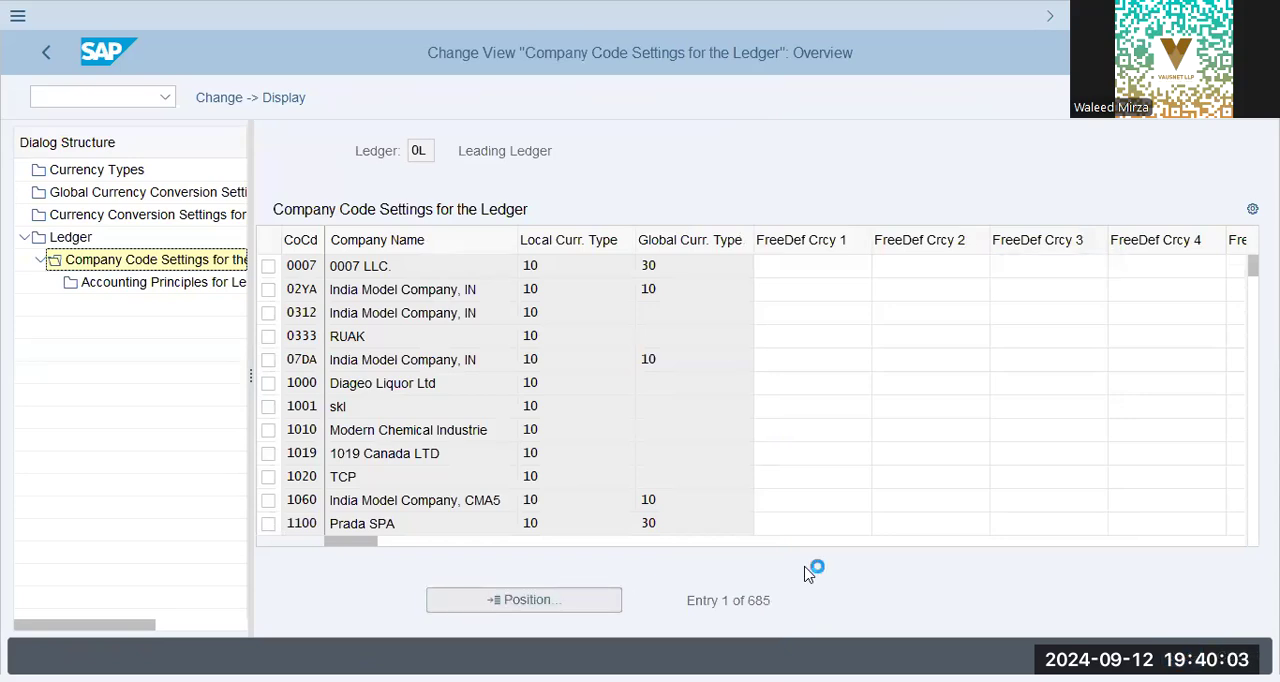
{"action": "type", "text": "gap9"}
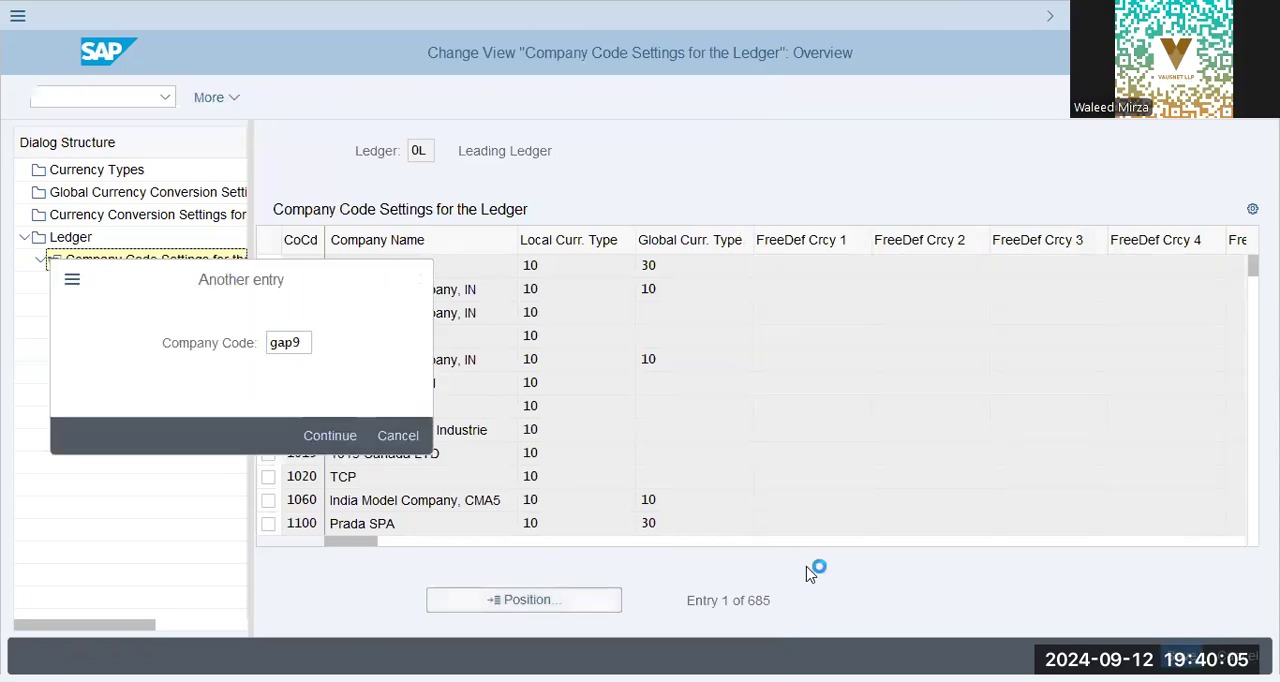
{"action": "key", "text": "Return"}
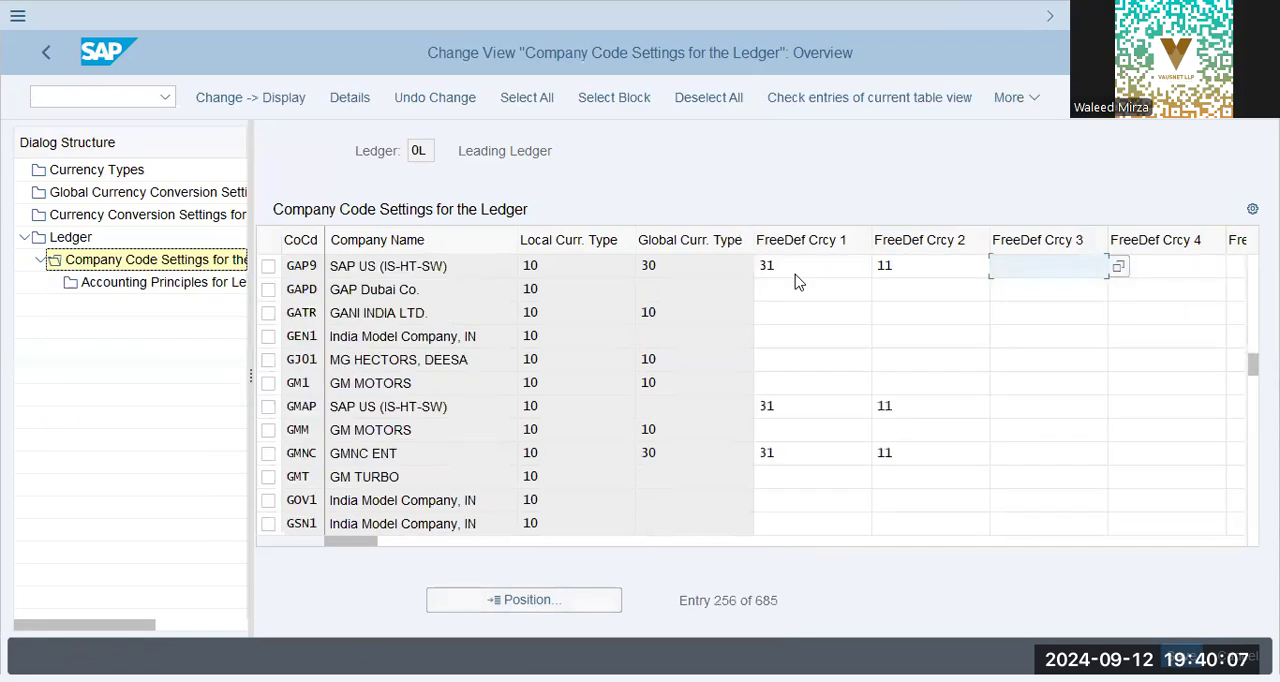
Check the FreeDef Crcy 1 and FreeDef Crcy 2 entries of company code GAP9 in ledger 0L.
{"action": "left_click", "coordinate": [850, 272]}
{"action": "left_click", "coordinate": [906, 271]}
{"action": "type", "text": "11"}
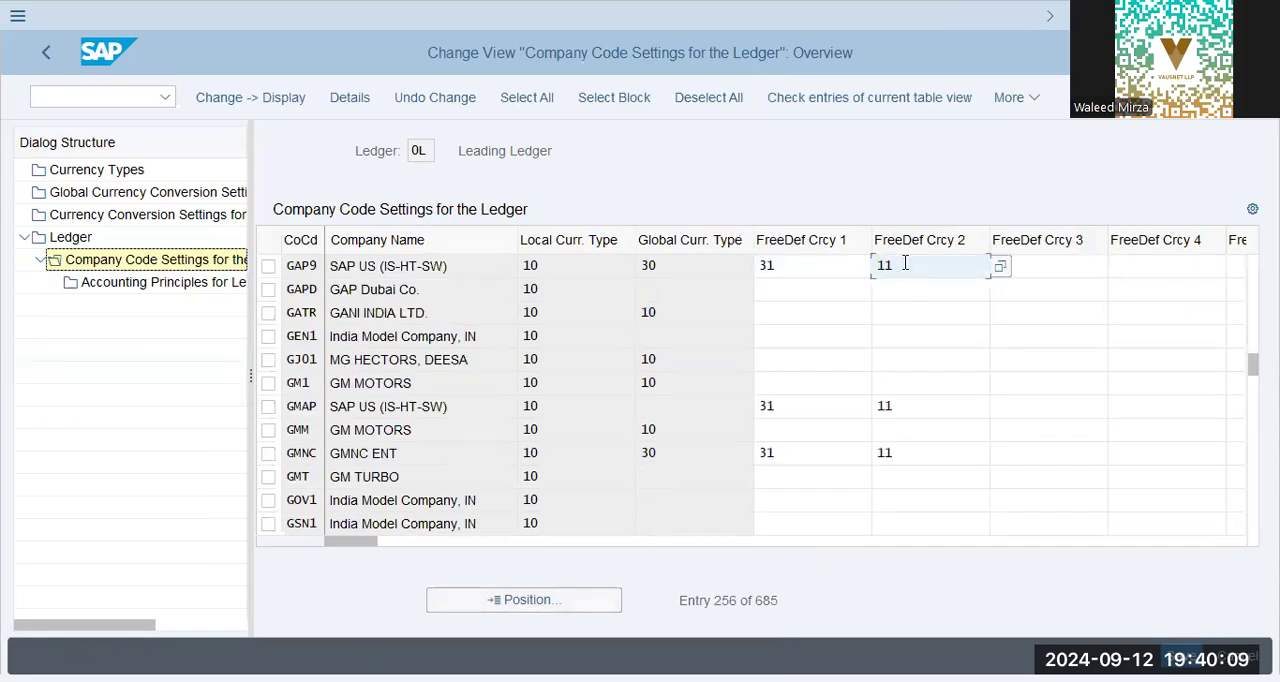
{"action": "left_click", "coordinate": [810, 270]}
{"action": "left_click", "coordinate": [914, 268]}
Open the Transport Organizer in a new session and display the user's change requests.
{"action": "left_click", "coordinate": [86, 100]}
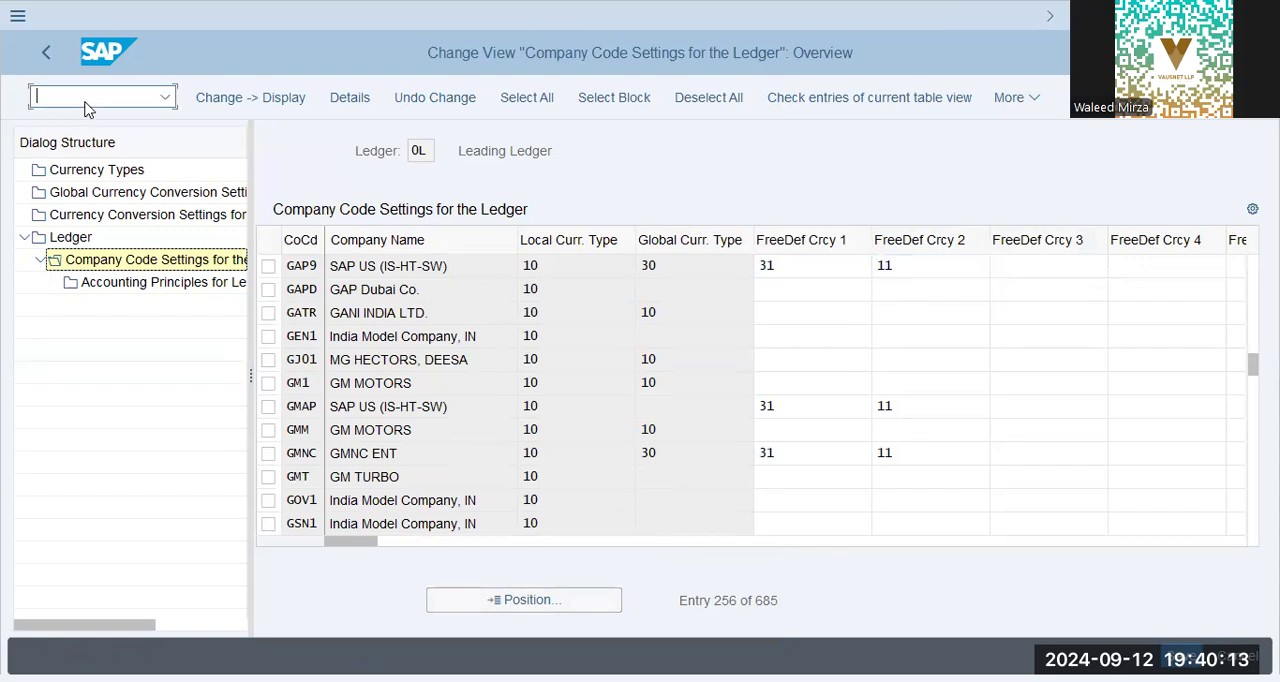
{"action": "type", "text": "/o se16"}
{"action": "key", "text": "Return"}
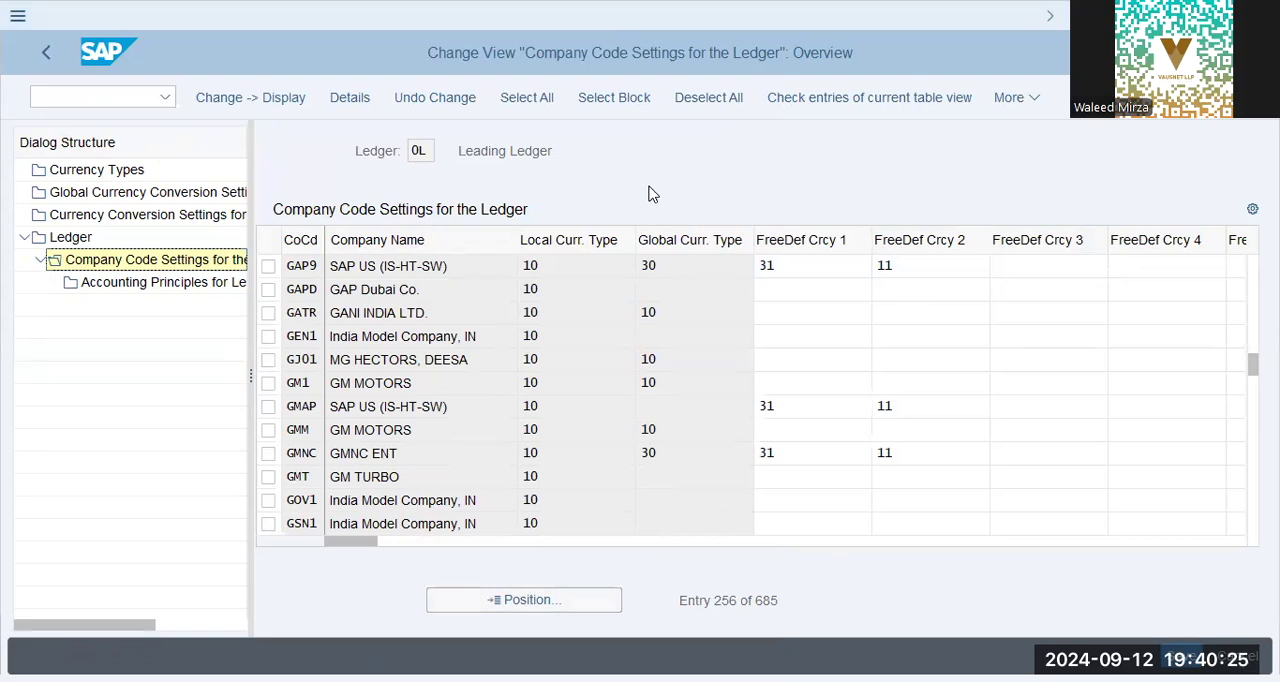
{"action": "left_click", "coordinate": [134, 537]}
{"action": "left_click", "coordinate": [586, 492]}
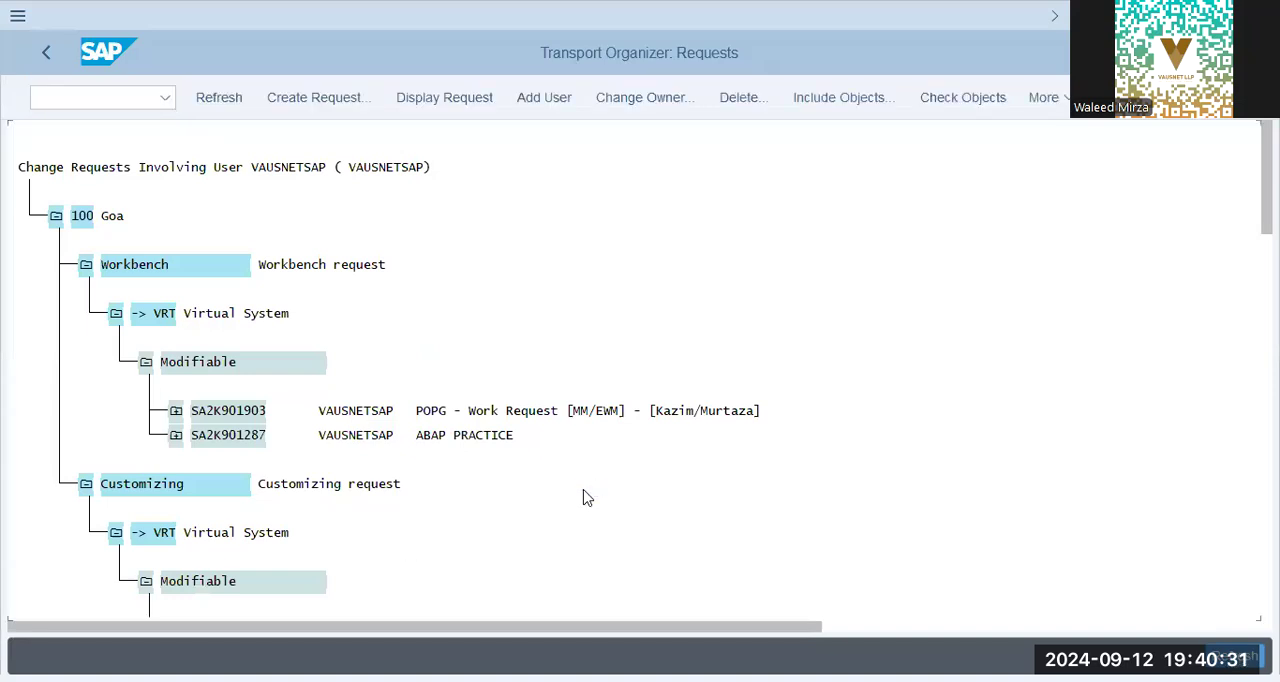
Locate the GAP9 - FICO Config customizing request and expand it to inspect the IMG activities in its customizing task.
{"action": "scroll", "coordinate": [584, 497], "scroll_direction": "down", "scroll_amount": 5}
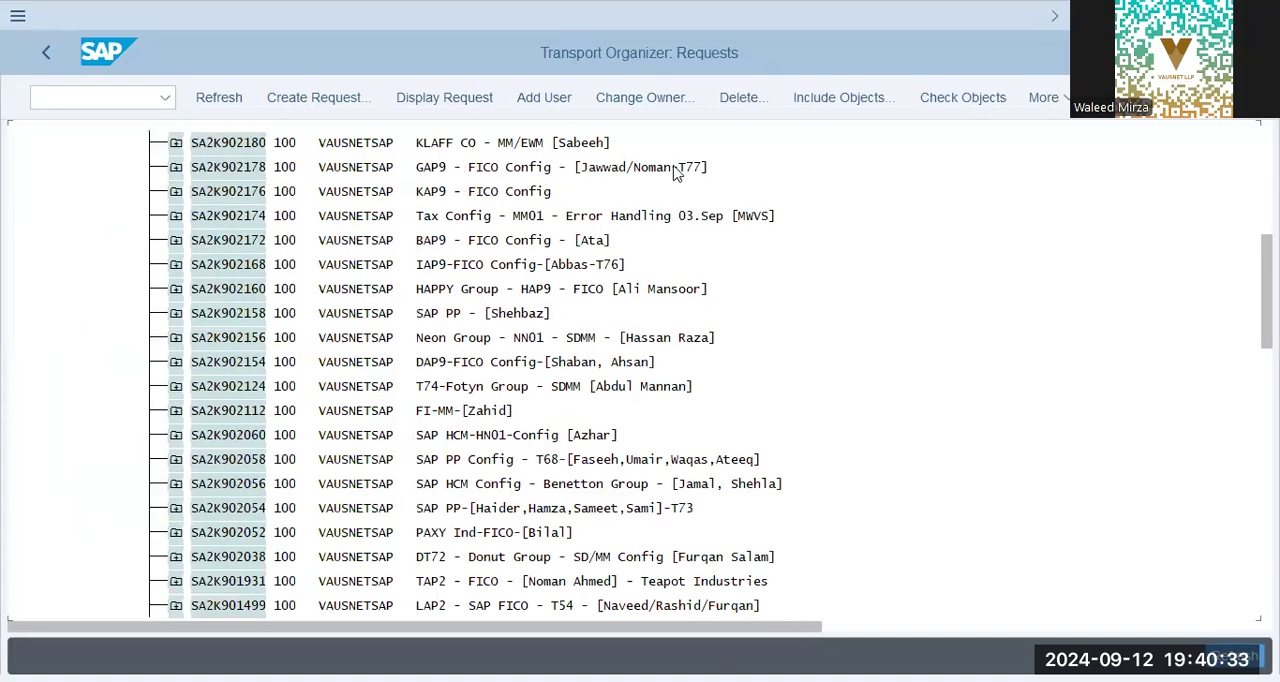
{"action": "left_click", "coordinate": [432, 168]}
{"action": "left_click", "coordinate": [176, 168]}
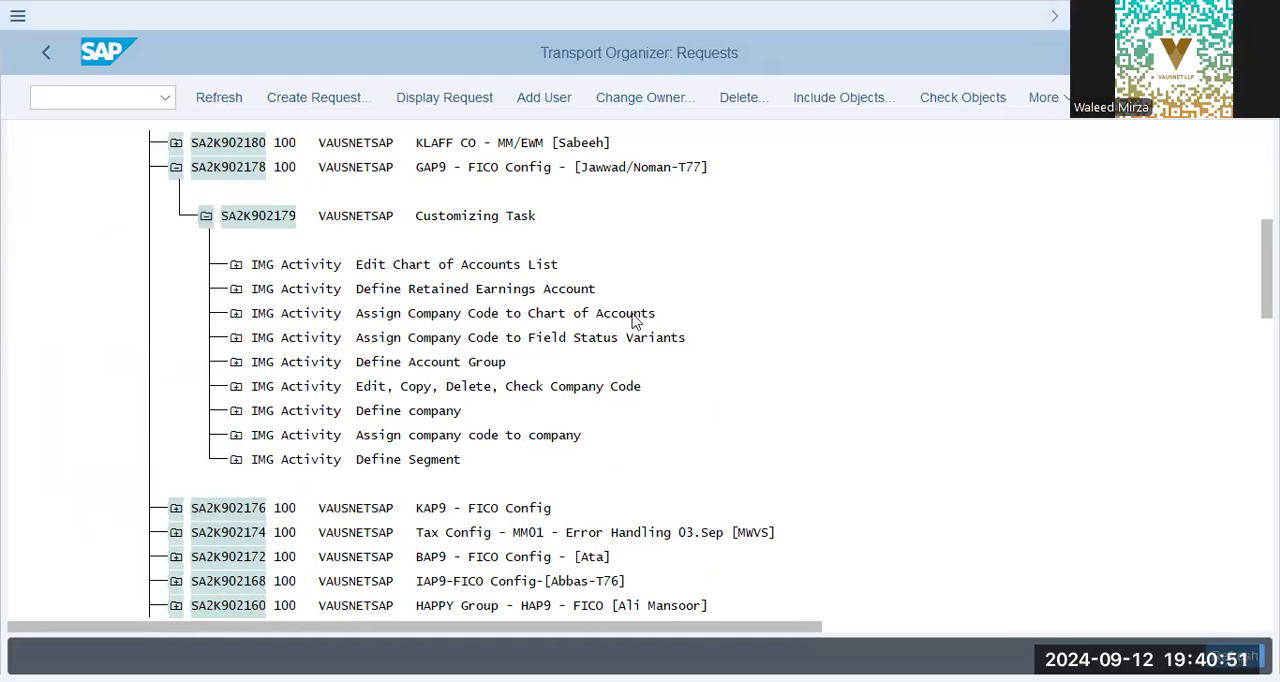
Return to the GAP9 ledger details session, close the consistency check messages, and examine the global currency (2nd FI Currency) type.
{"action": "key", "text": "alt+Tab"}
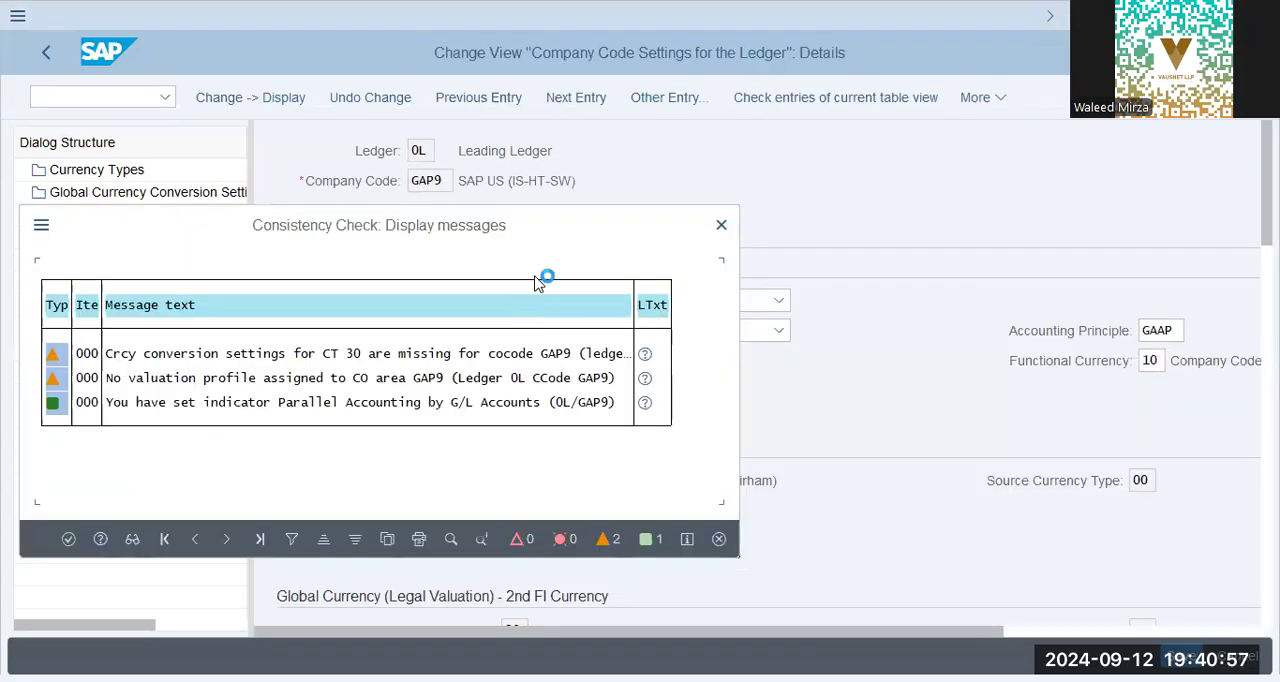
{"action": "key", "text": "Return"}
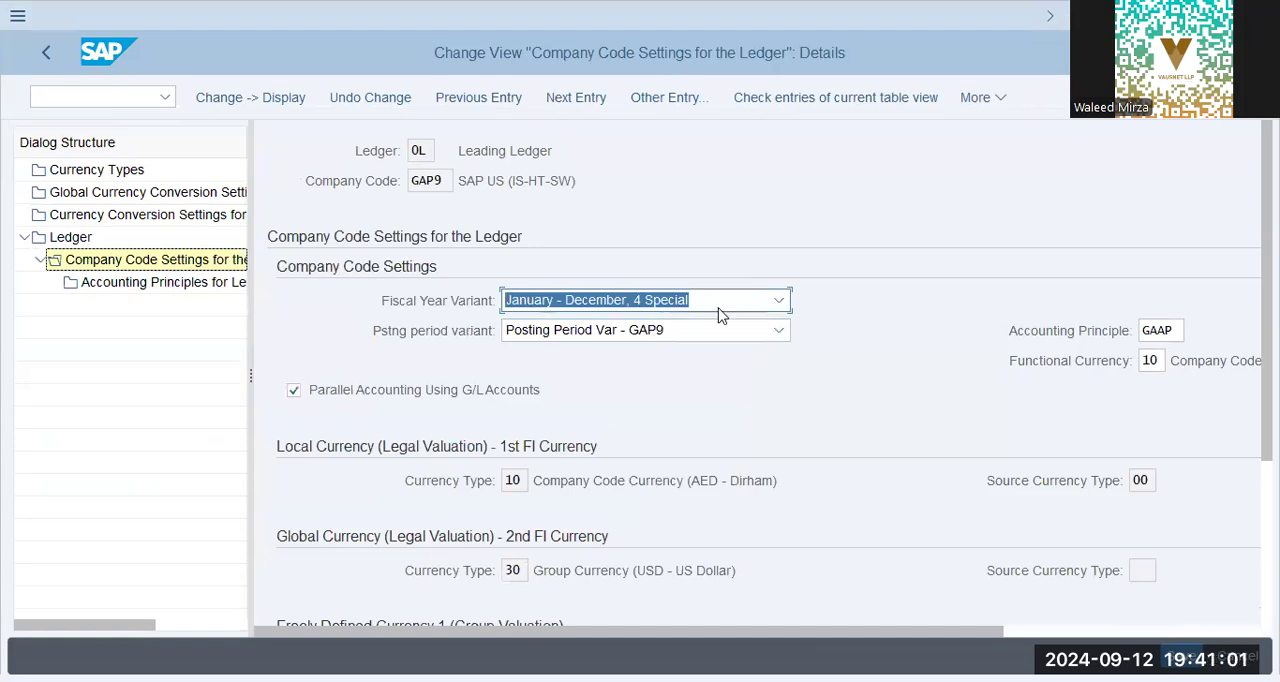
{"action": "scroll", "coordinate": [746, 474], "scroll_direction": "down", "scroll_amount": 3}
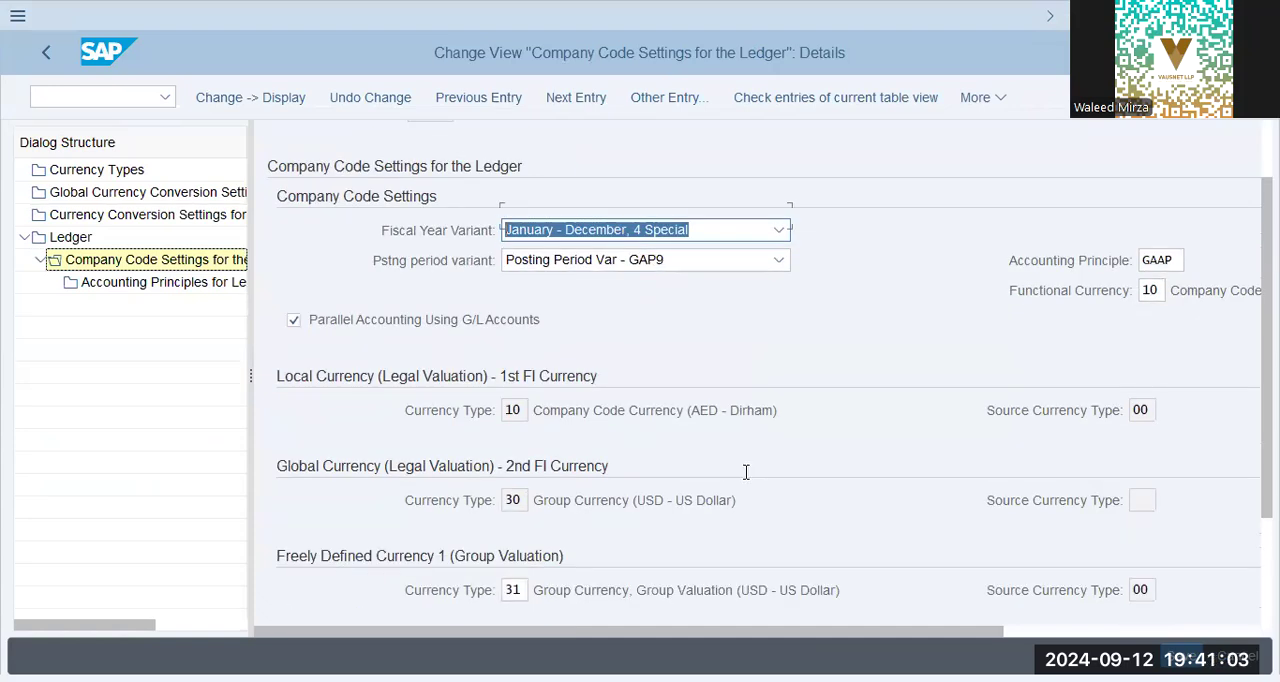
{"action": "left_click_drag", "start_coordinate": [847, 499], "coordinate": [544, 488]}
{"action": "left_click", "coordinate": [766, 487]}
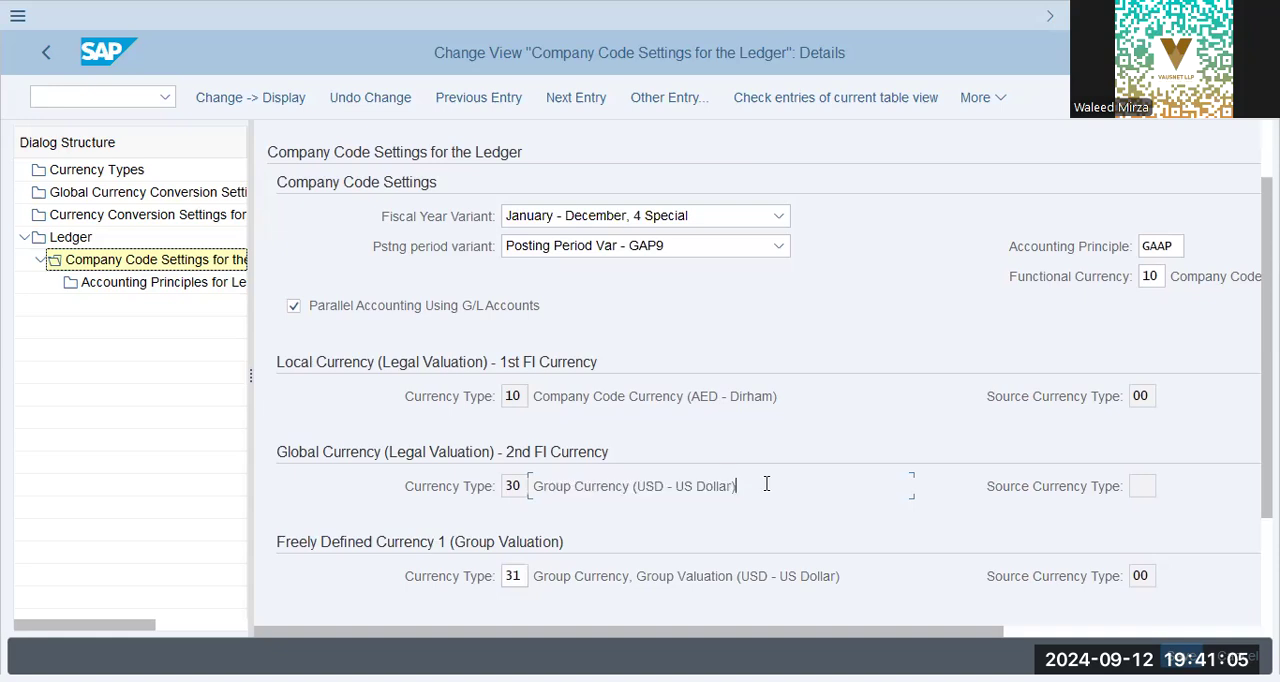
{"action": "left_click_drag", "start_coordinate": [766, 488], "coordinate": [480, 468]}
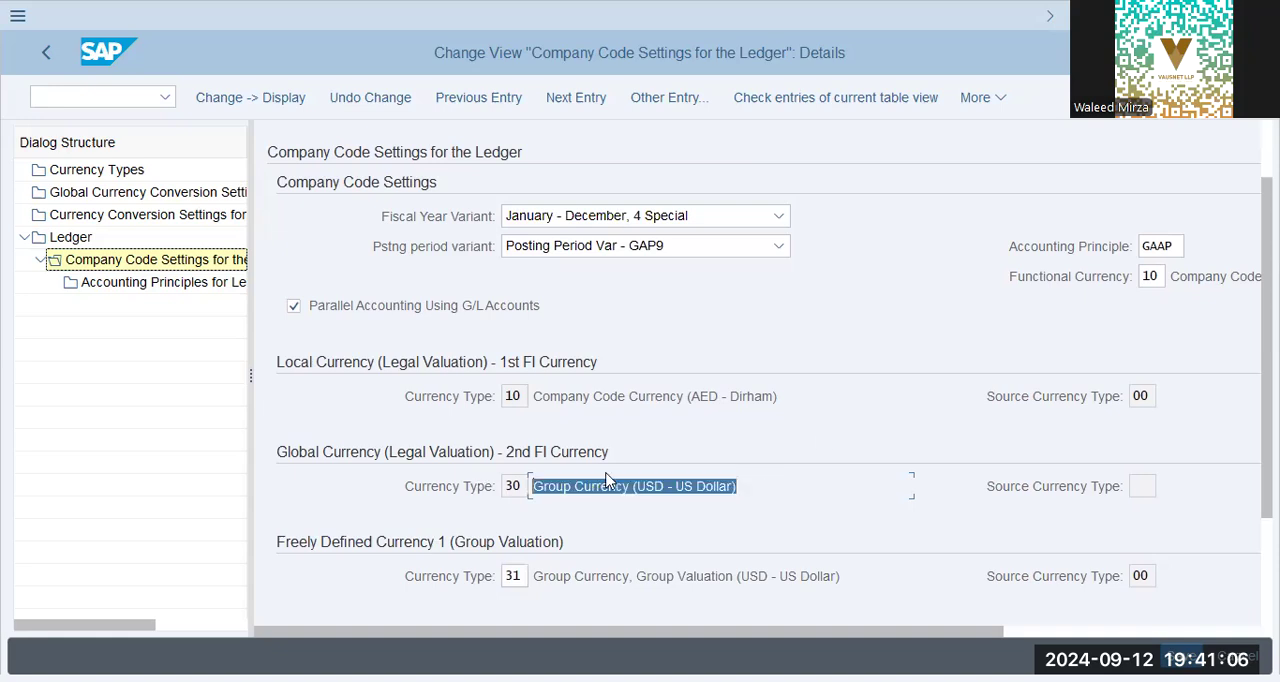
Check the accounting principle and functional currency set for company code GAP9 in ledger 0L.
{"action": "left_click", "coordinate": [1168, 247]}
{"action": "left_click_drag", "start_coordinate": [1180, 247], "coordinate": [1066, 256]}
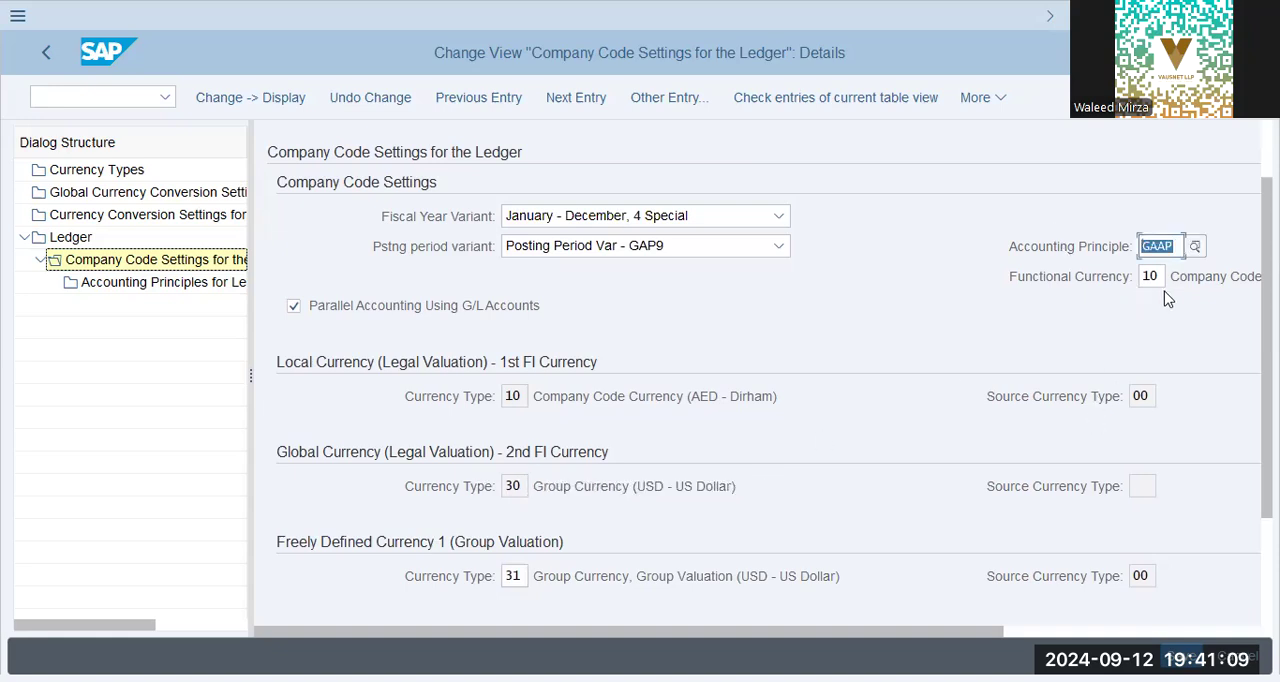
{"action": "double_click", "coordinate": [1164, 276]}
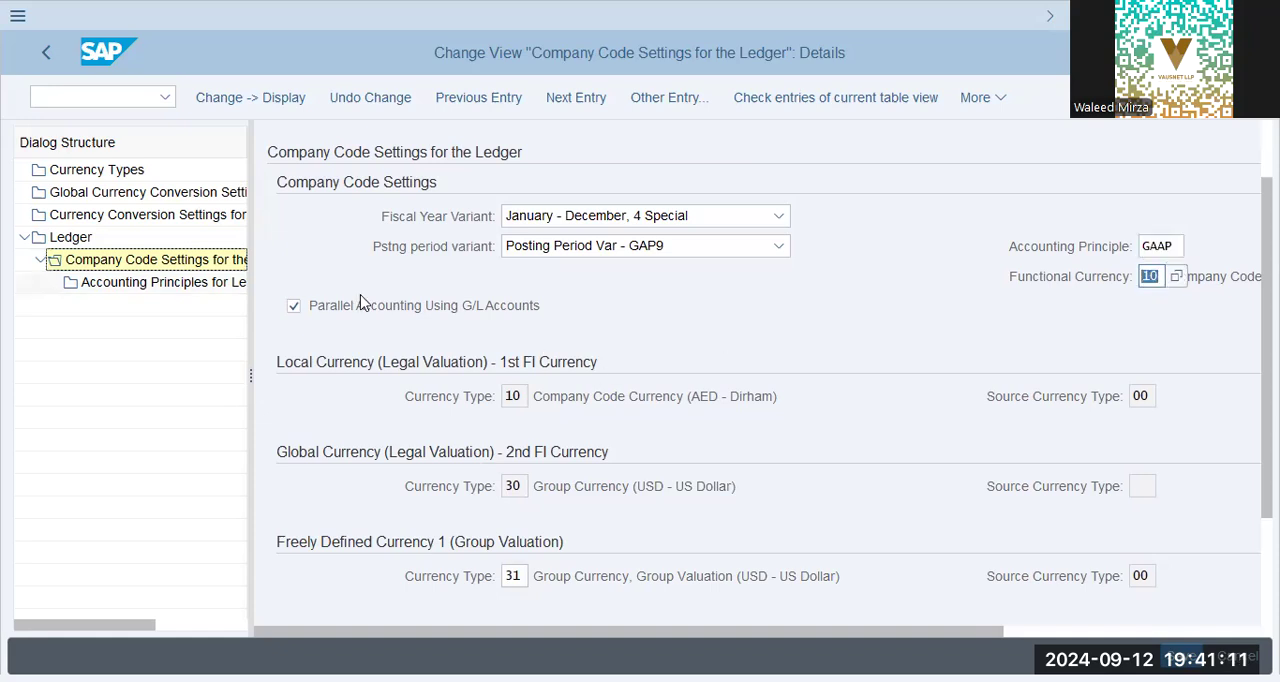
Examine Freely Defined Currency 1 and 2 of company code GAP9 and compare their valuations with the local and global currencies.
{"action": "scroll", "coordinate": [523, 510], "scroll_direction": "down", "scroll_amount": 2}
{"action": "scroll", "coordinate": [537, 528], "scroll_direction": "down", "scroll_amount": 1}
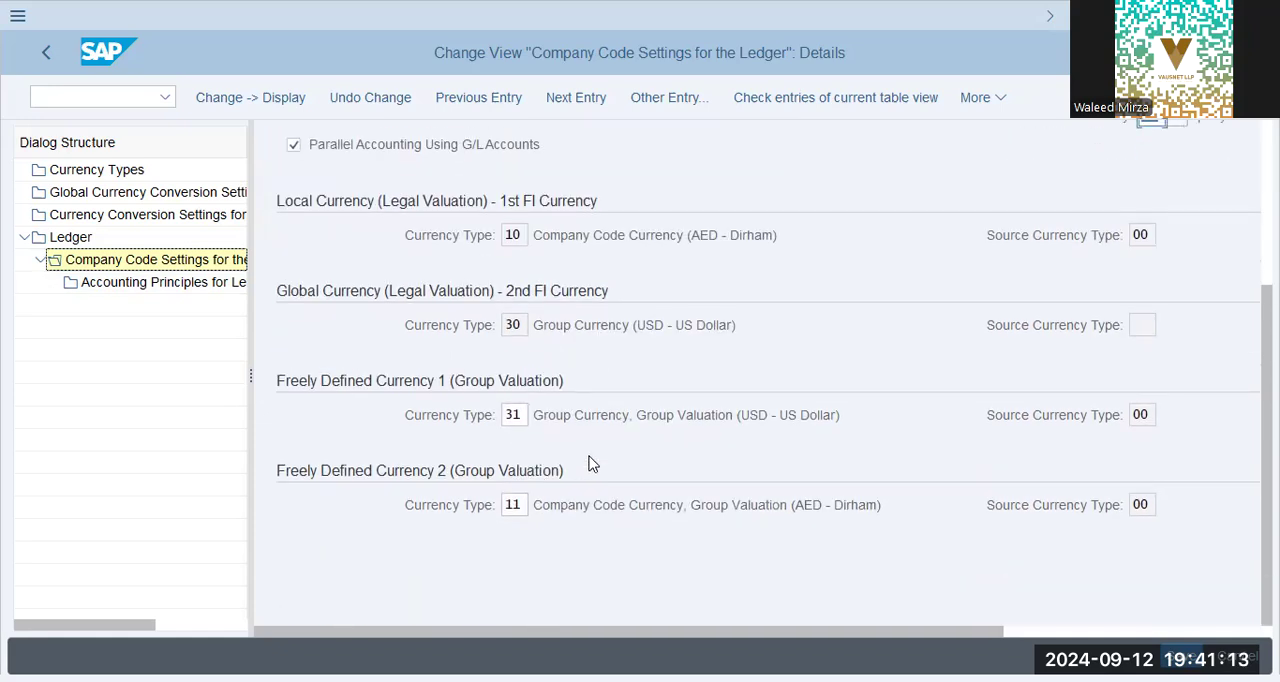
{"action": "left_click_drag", "start_coordinate": [634, 414], "coordinate": [449, 400]}
{"action": "left_click", "coordinate": [853, 418]}
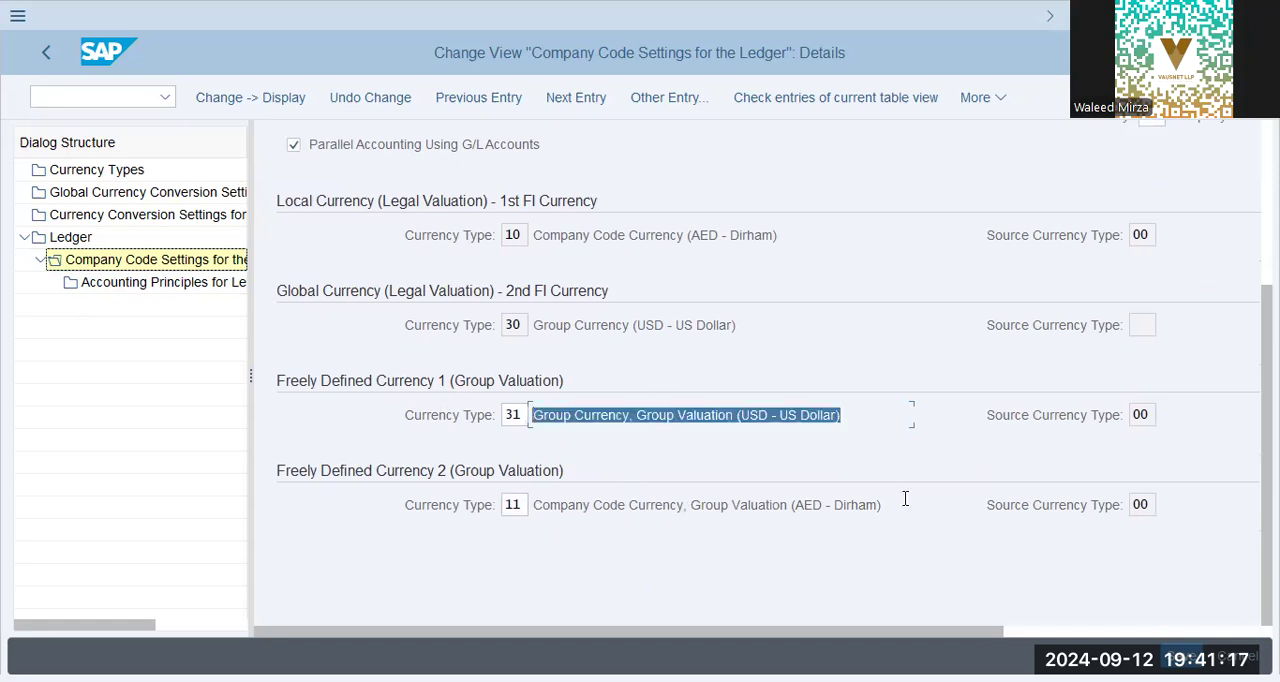
{"action": "left_click_drag", "start_coordinate": [908, 510], "coordinate": [580, 507]}
{"action": "left_click", "coordinate": [765, 507]}
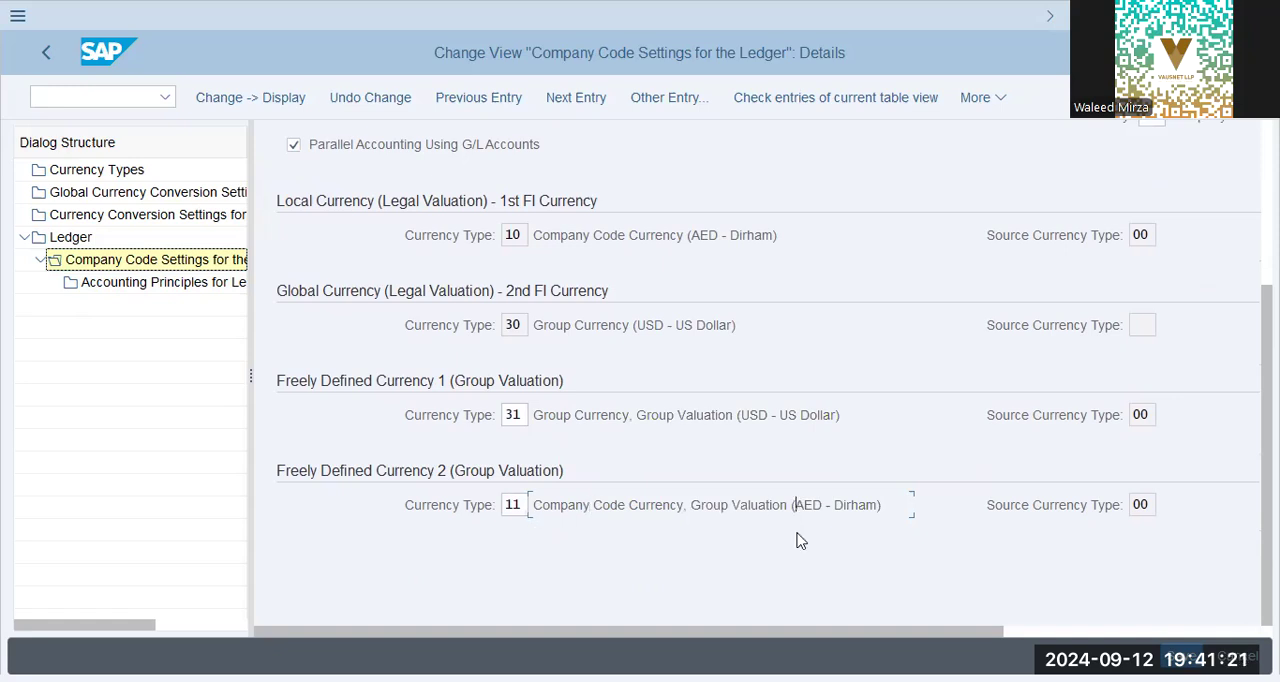
{"action": "left_click", "coordinate": [795, 505]}
{"action": "left_click_drag", "start_coordinate": [636, 236], "coordinate": [797, 410]}
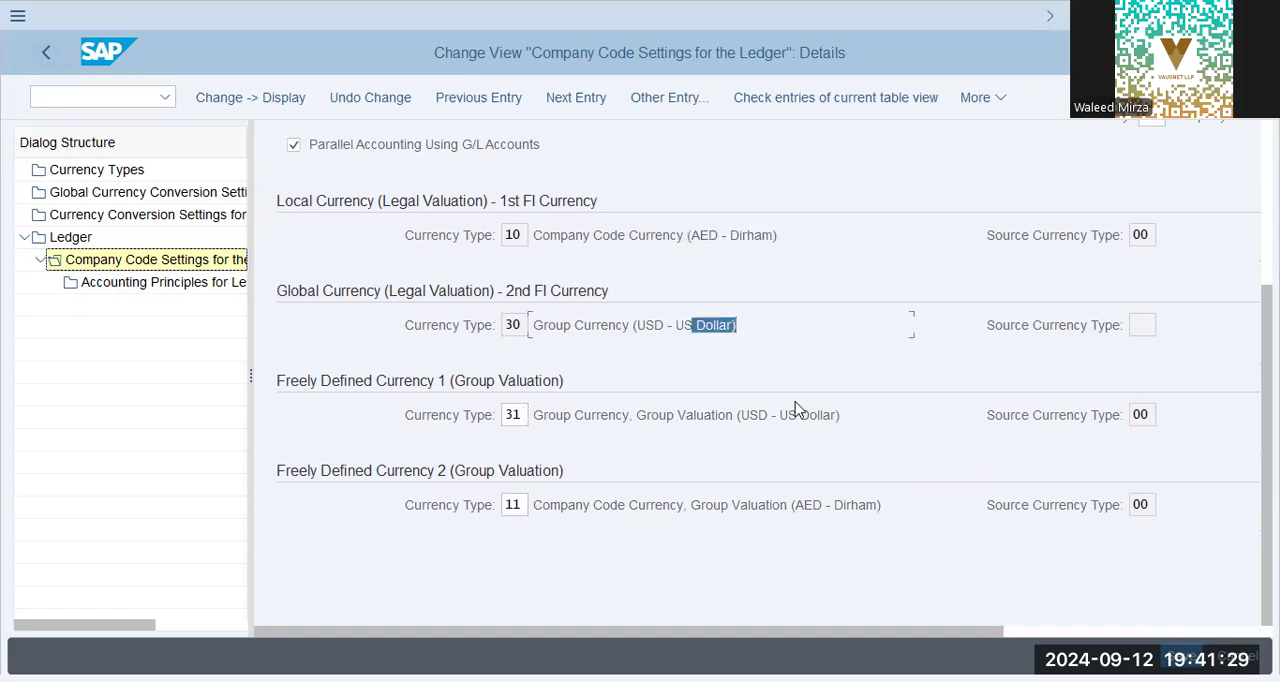
{"action": "left_click_drag", "start_coordinate": [710, 416], "coordinate": [886, 486]}
{"action": "left_click_drag", "start_coordinate": [720, 506], "coordinate": [888, 560]}
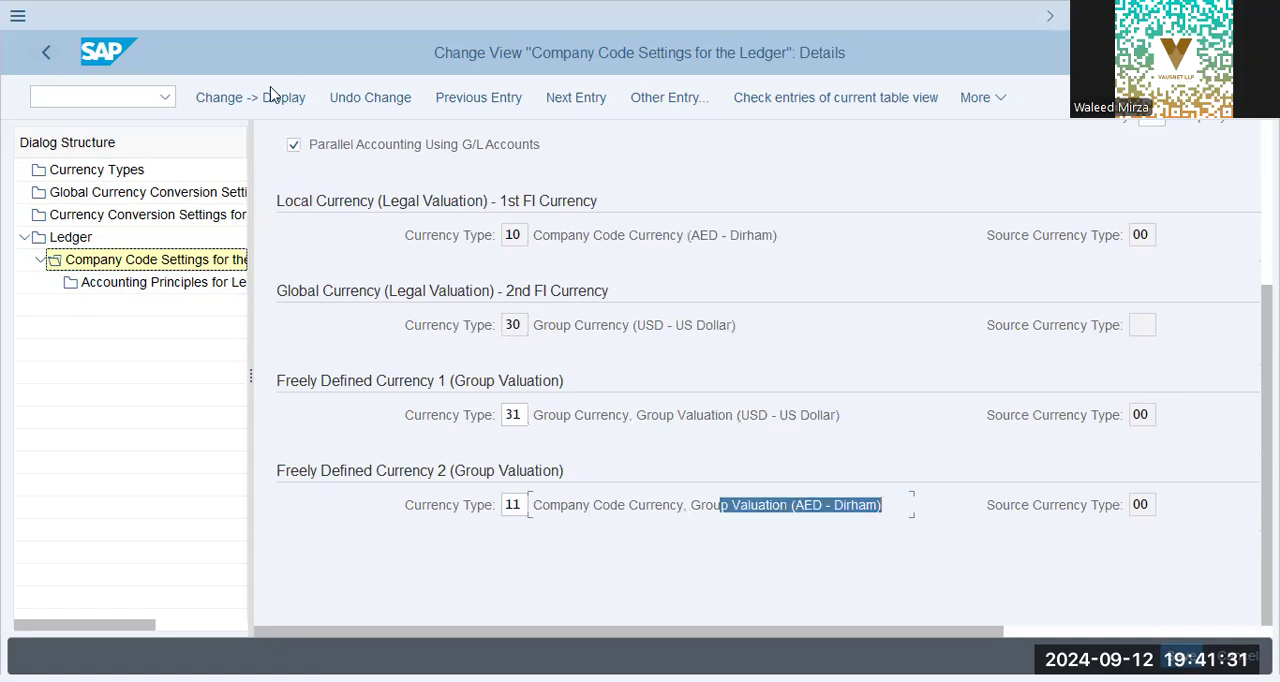
Go back to the company code overview of ledger 0L and review GAP9's currency type, fiscal year variant and posting variant columns.
{"action": "left_click", "coordinate": [46, 52]}
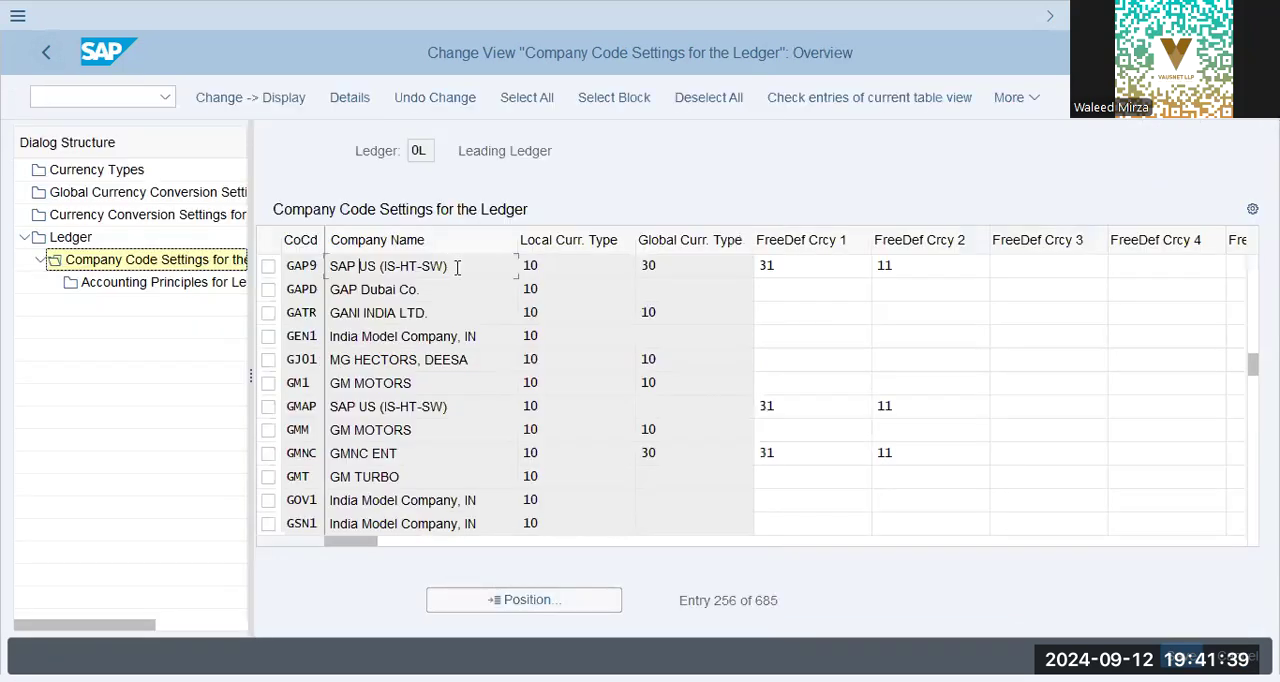
{"action": "left_click", "coordinate": [574, 266]}
{"action": "left_click", "coordinate": [703, 262]}
{"action": "type", "text": "30"}
{"action": "left_click_drag", "start_coordinate": [374, 542], "coordinate": [575, 554]}
{"action": "type", "text": "31"}
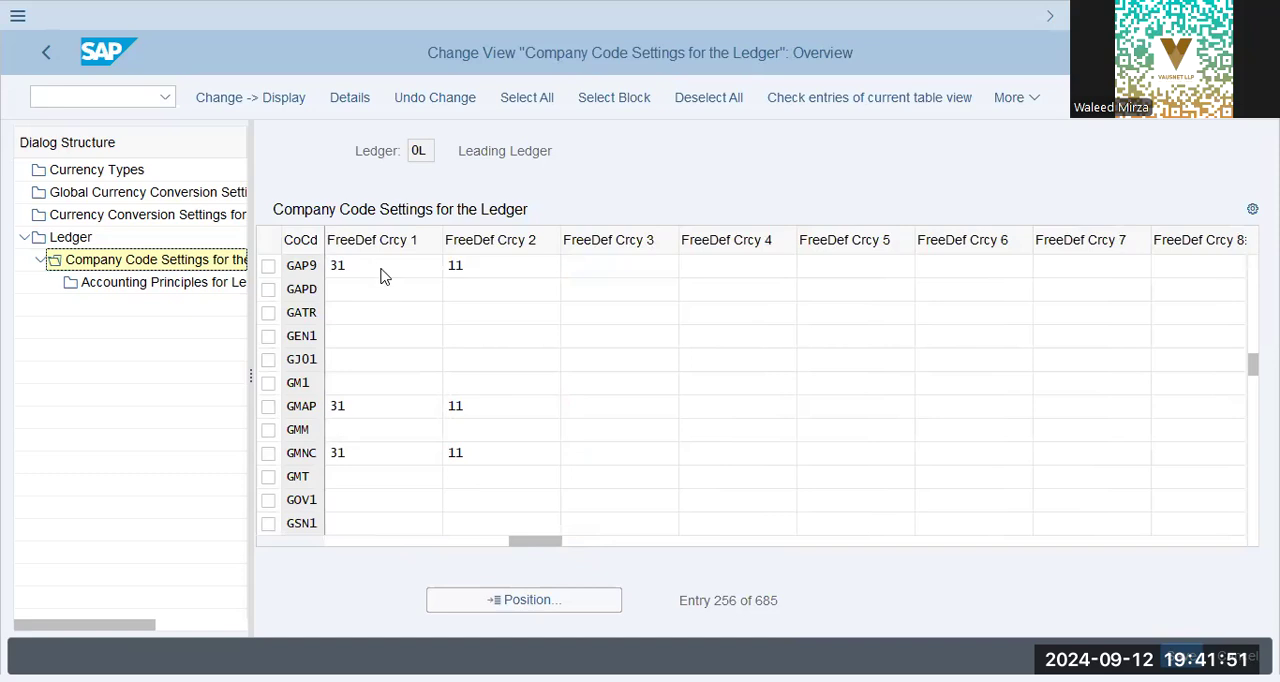
{"action": "left_click", "coordinate": [500, 268]}
{"action": "left_click_drag", "start_coordinate": [553, 547], "coordinate": [889, 520]}
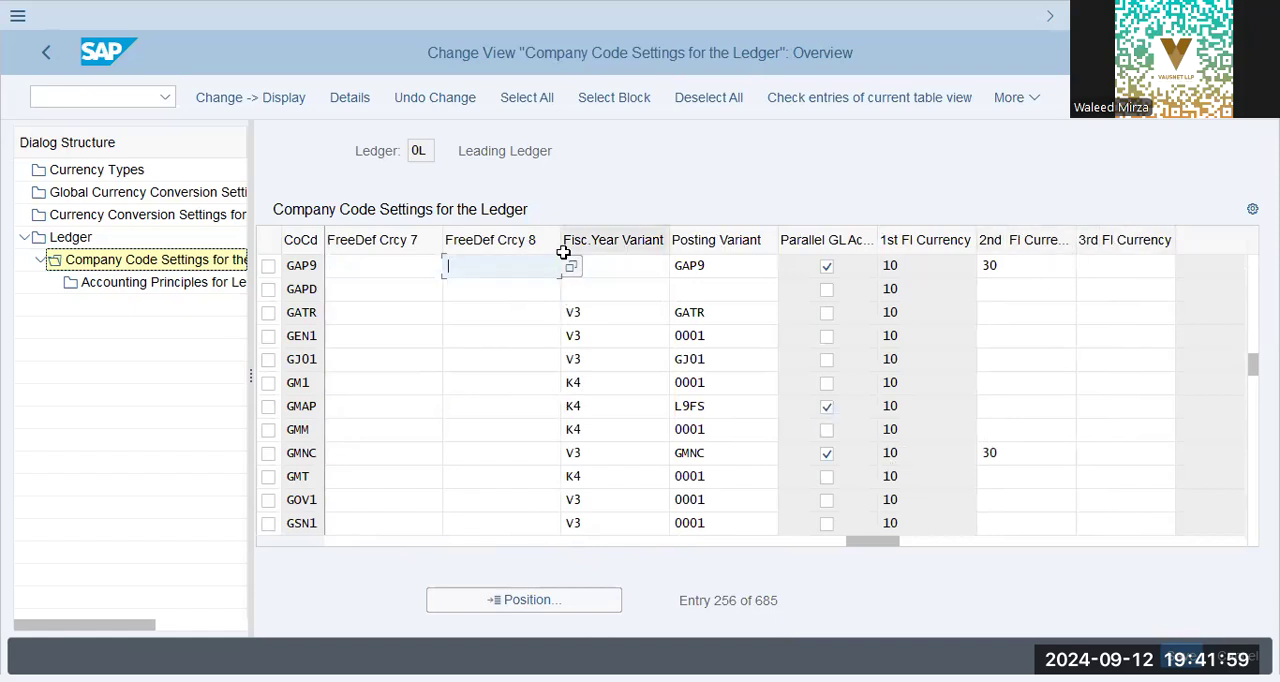
{"action": "left_click", "coordinate": [348, 541]}
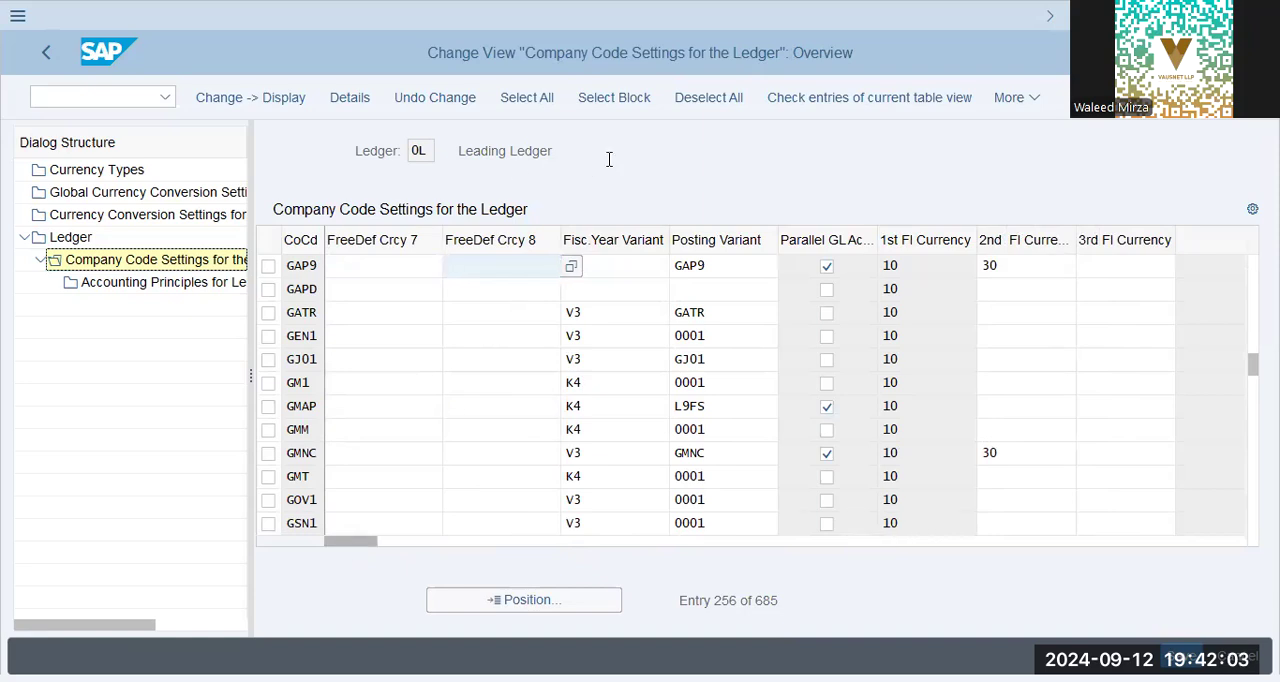
{"action": "left_click", "coordinate": [694, 265]}
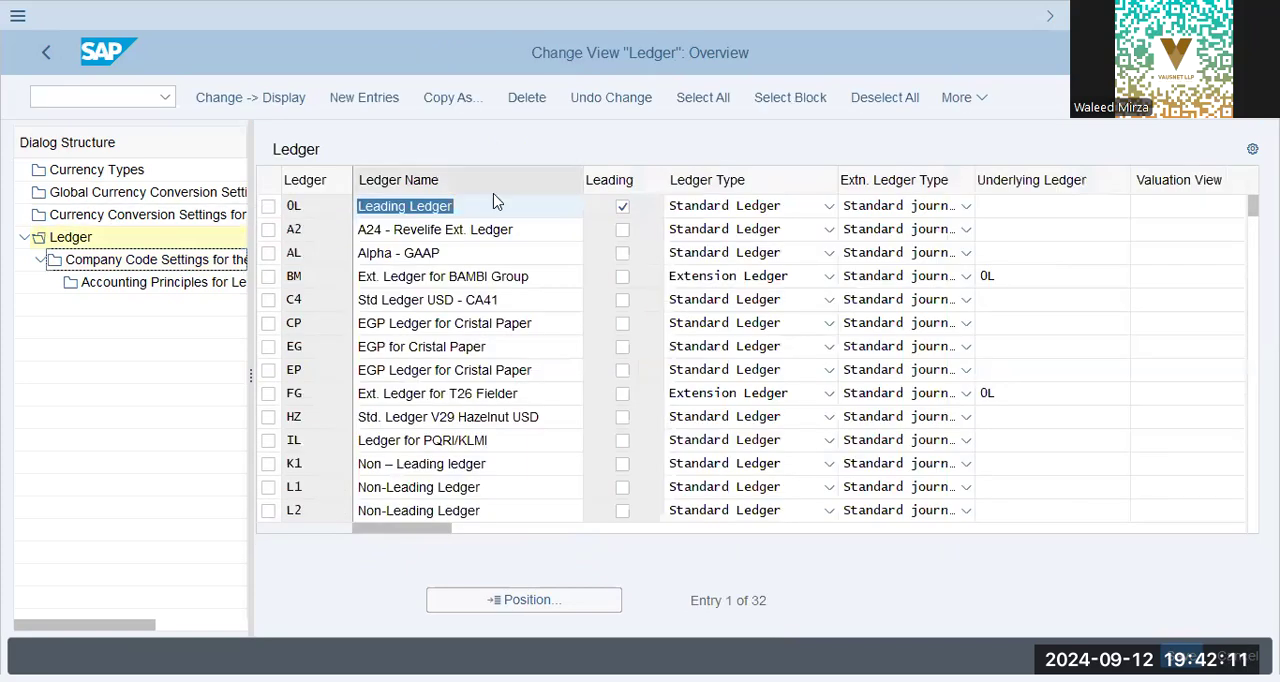
In the Ledger overview, inspect the available ledger type options for leading ledger 0L without changing its type.
{"action": "left_click", "coordinate": [493, 208]}
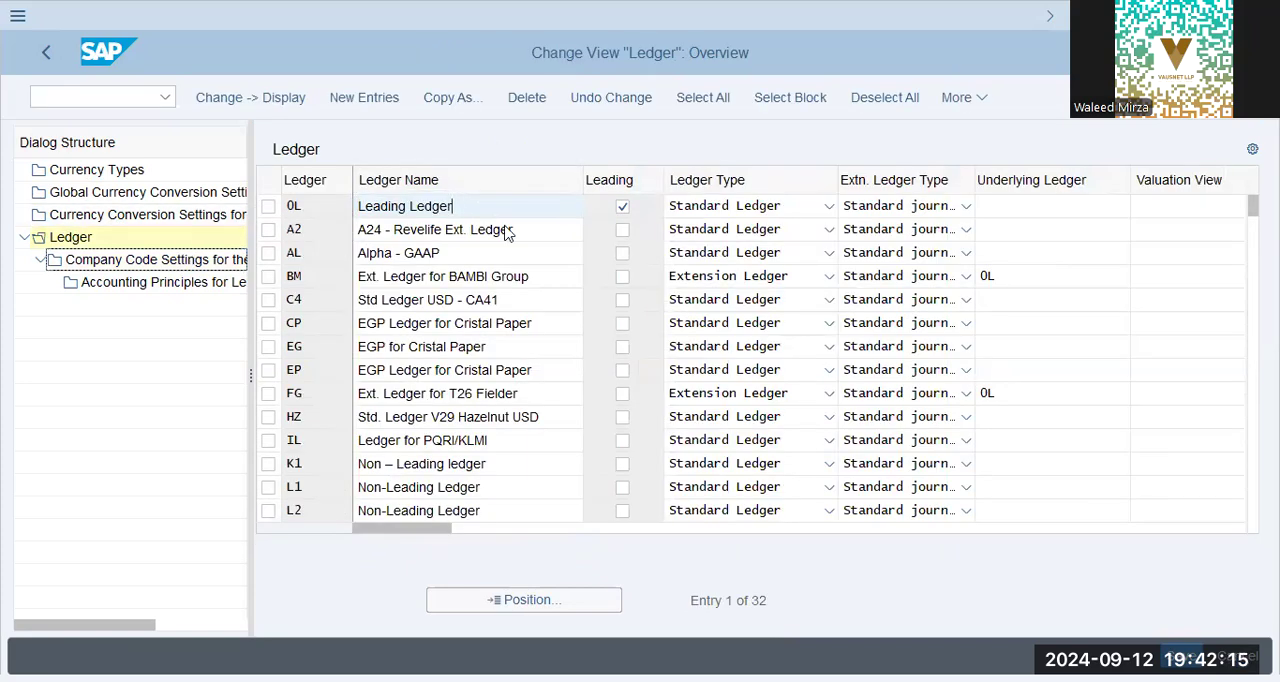
{"action": "left_click", "coordinate": [735, 210]}
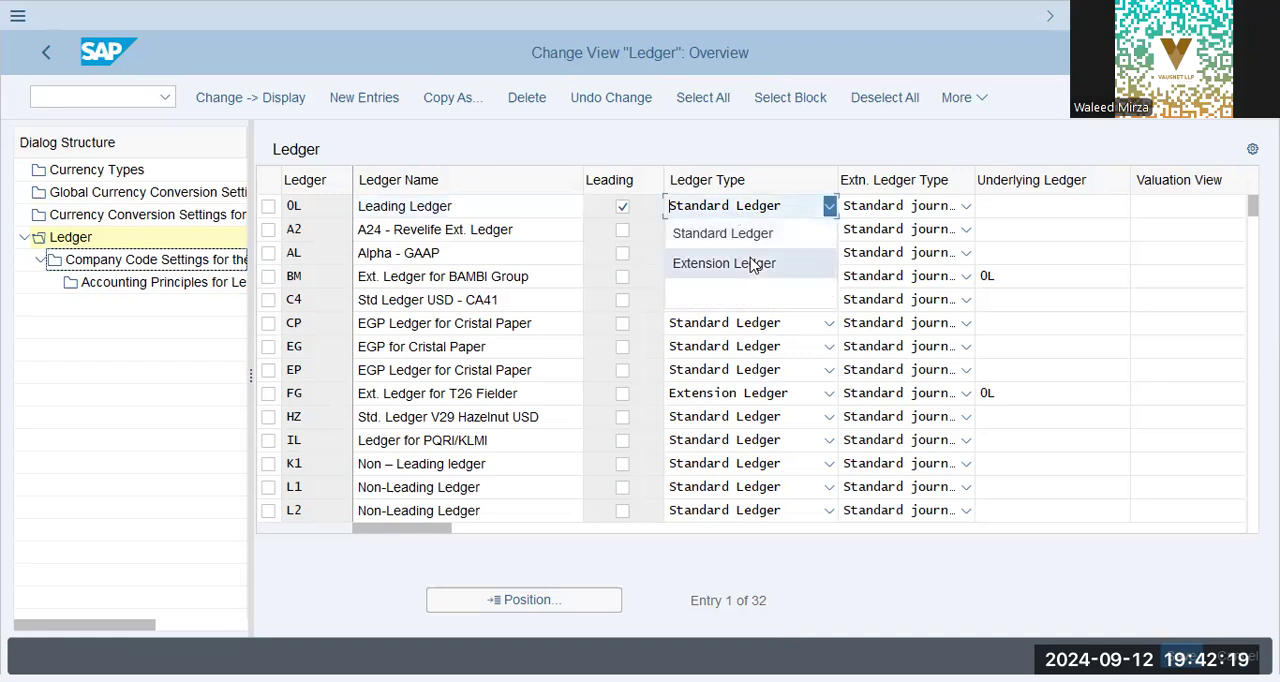
{"action": "left_click", "coordinate": [780, 151]}
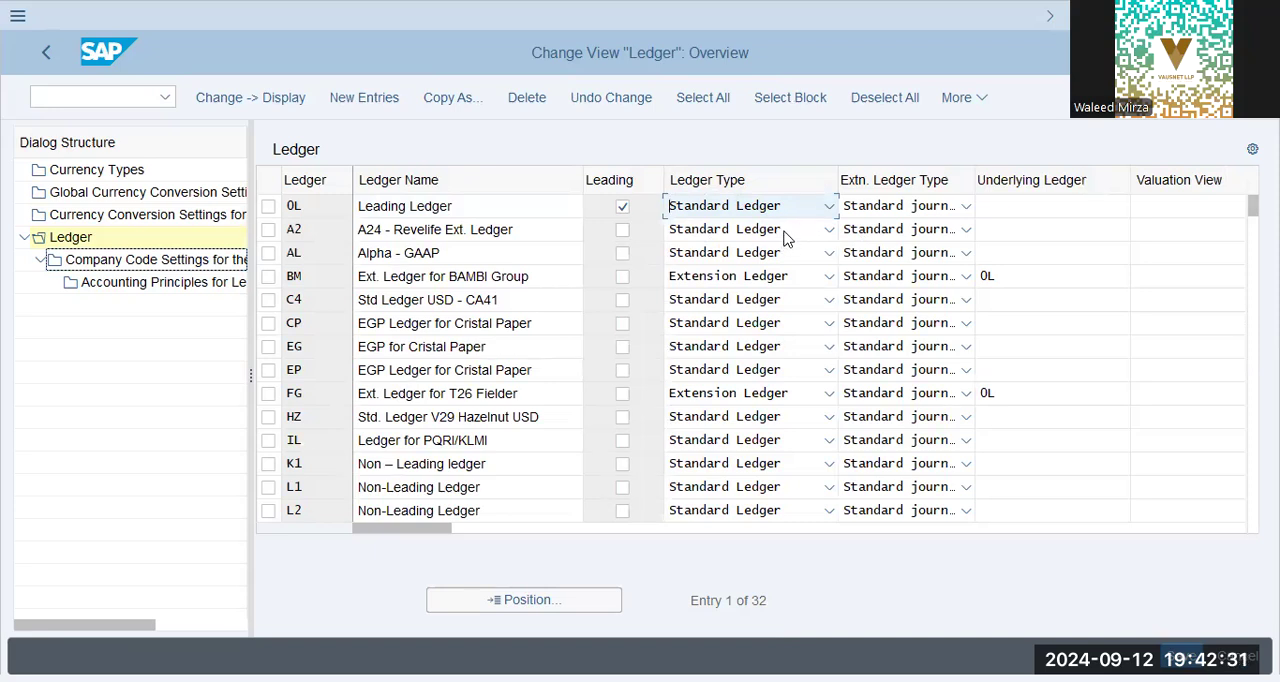
Examine extension ledger BM's underlying ledger, ledger type and extension ledger type options, and review the remaining ledger columns.
{"action": "double_click", "coordinate": [1006, 276]}
{"action": "left_click", "coordinate": [1010, 276]}
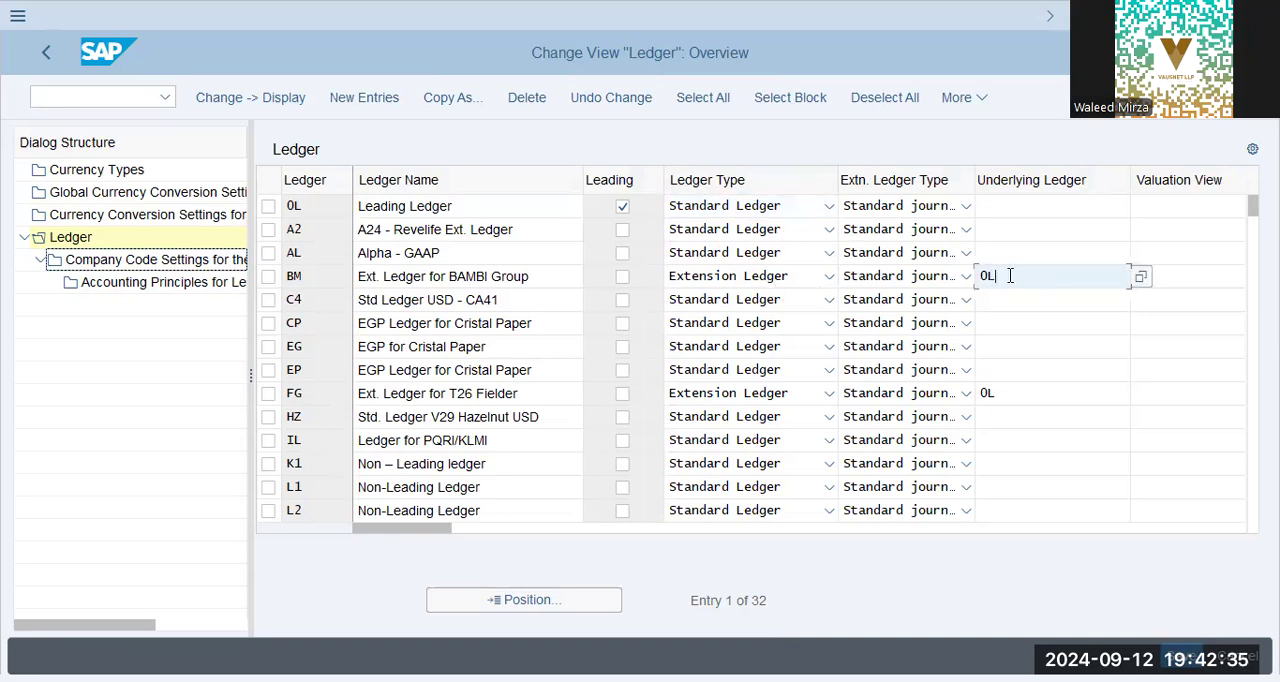
{"action": "left_click", "coordinate": [788, 276]}
{"action": "left_click", "coordinate": [788, 276]}
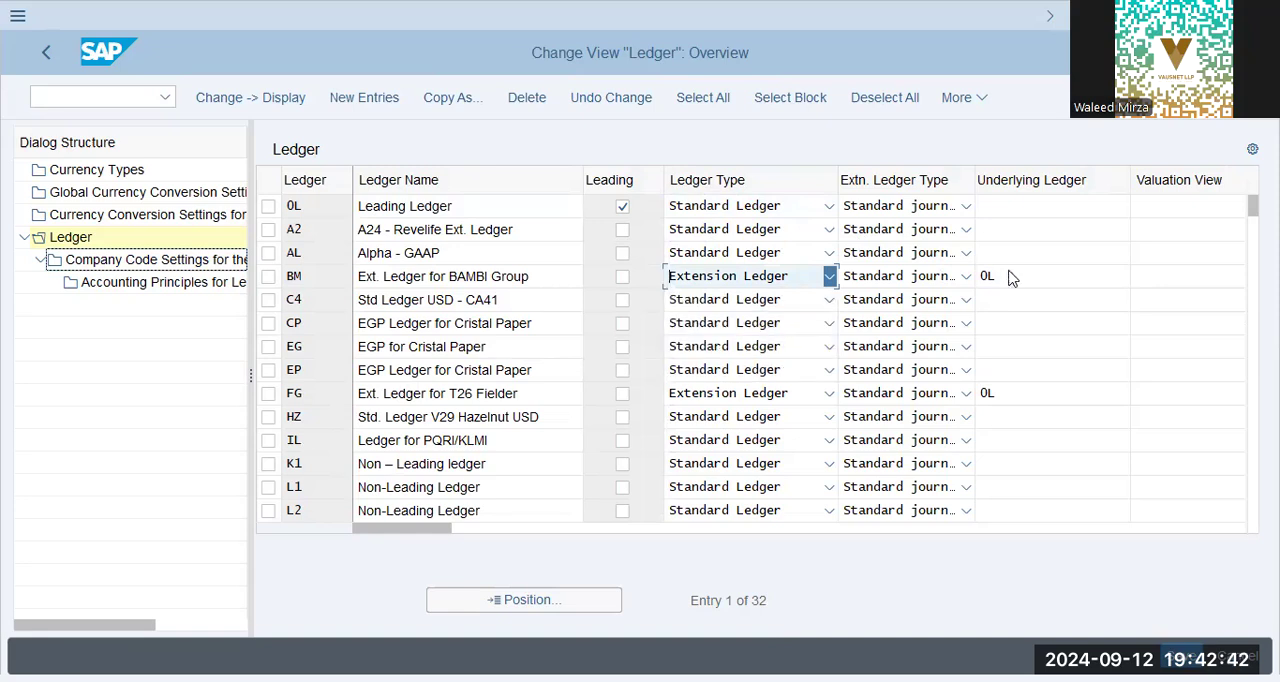
{"action": "left_click", "coordinate": [928, 285]}
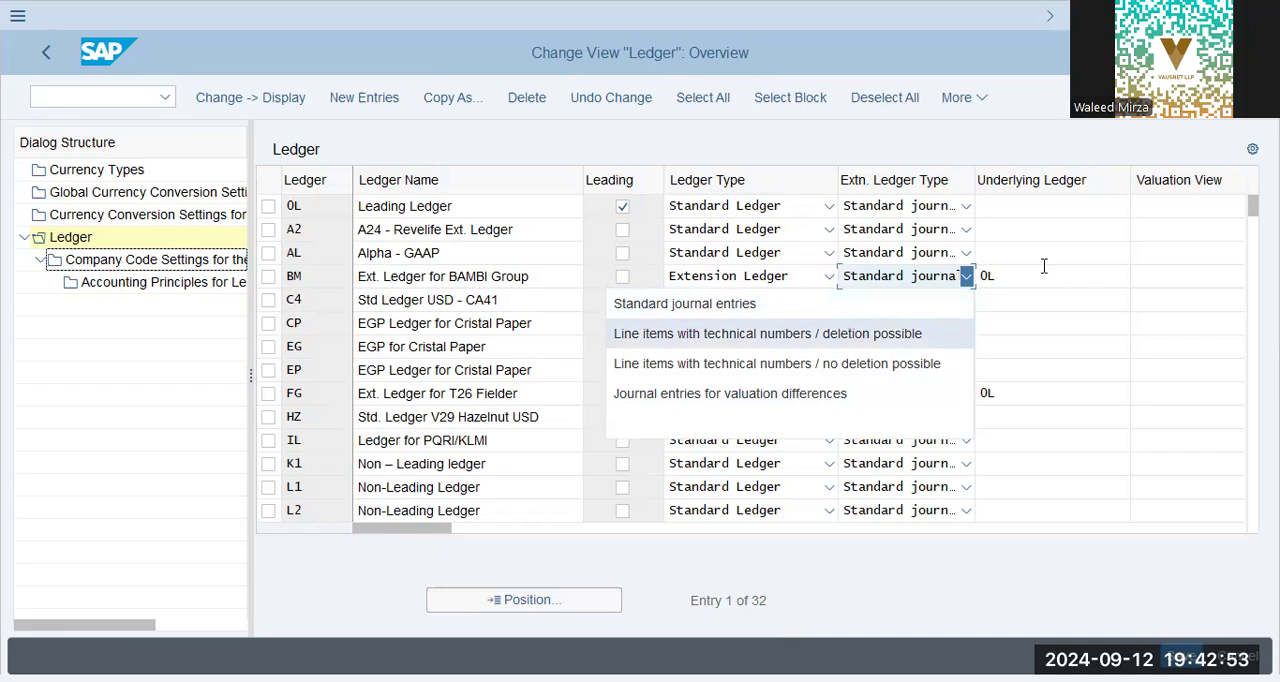
{"action": "key", "text": "Escape"}
{"action": "left_click_drag", "start_coordinate": [392, 528], "coordinate": [960, 536]}
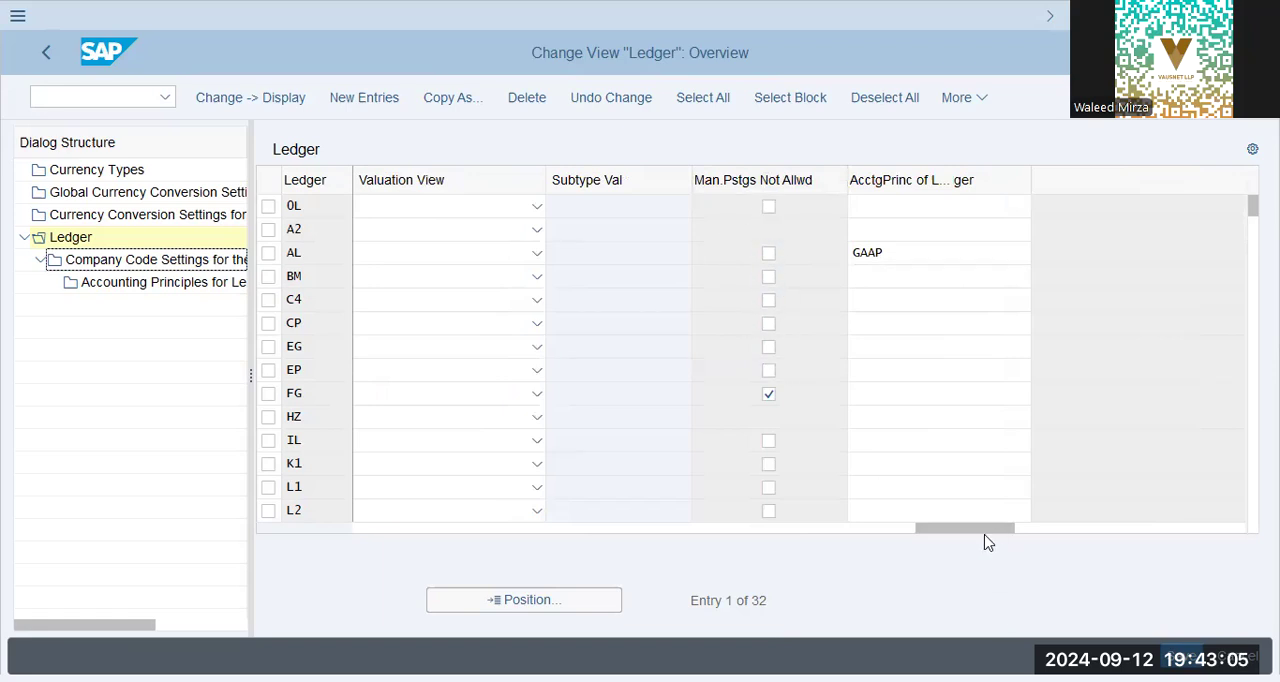
{"action": "left_click_drag", "start_coordinate": [985, 536], "coordinate": [369, 560]}
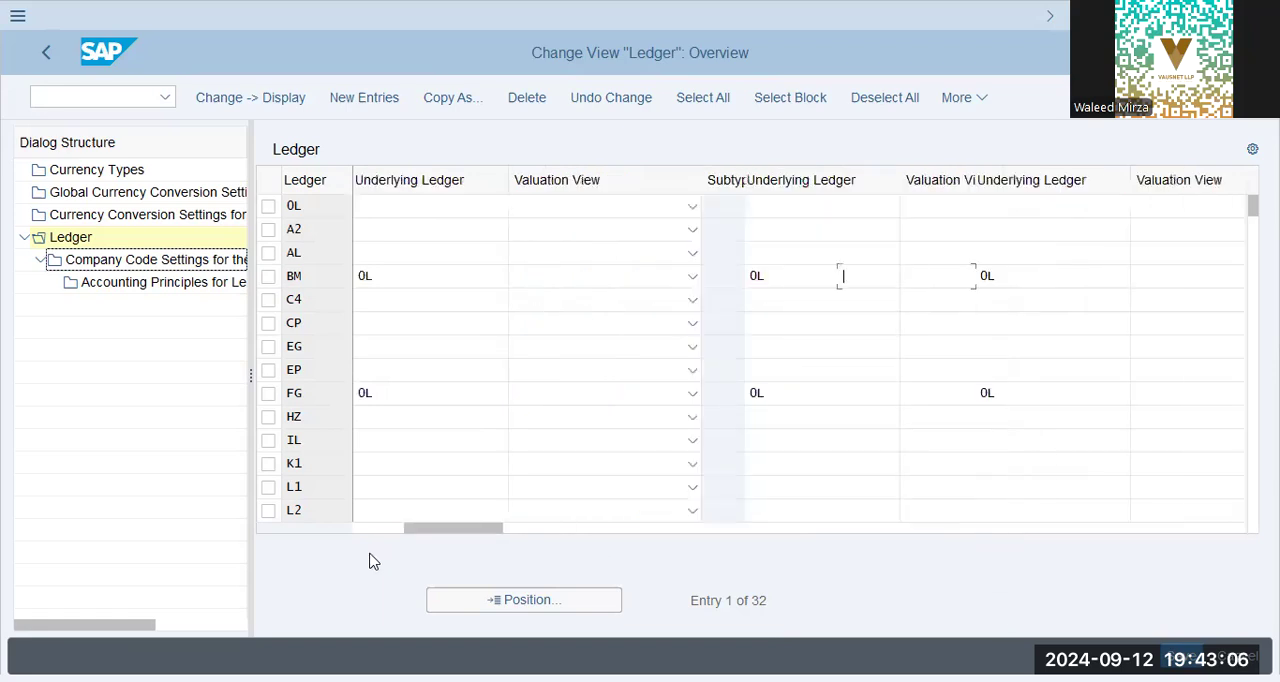
Open the Currency Conversion Settings for Company Codes and examine the listed company codes and their currency types.
{"action": "left_click", "coordinate": [95, 214]}
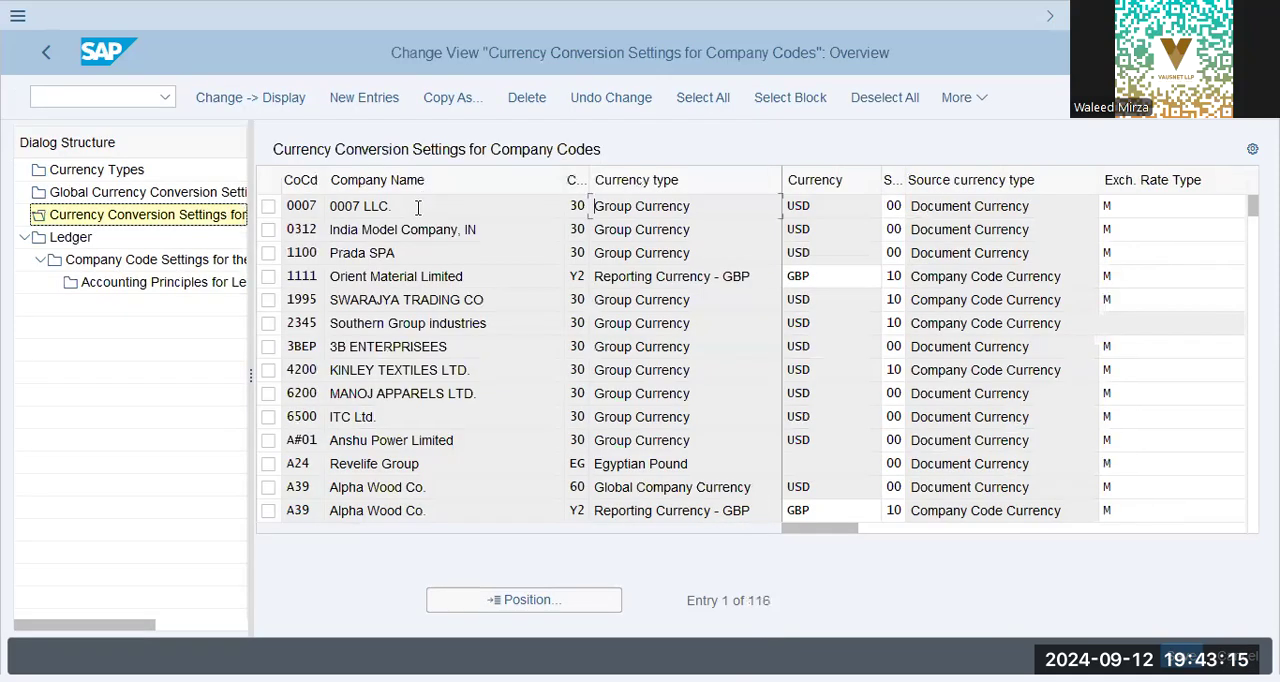
{"action": "left_click", "coordinate": [425, 281]}
{"action": "left_click", "coordinate": [431, 395]}
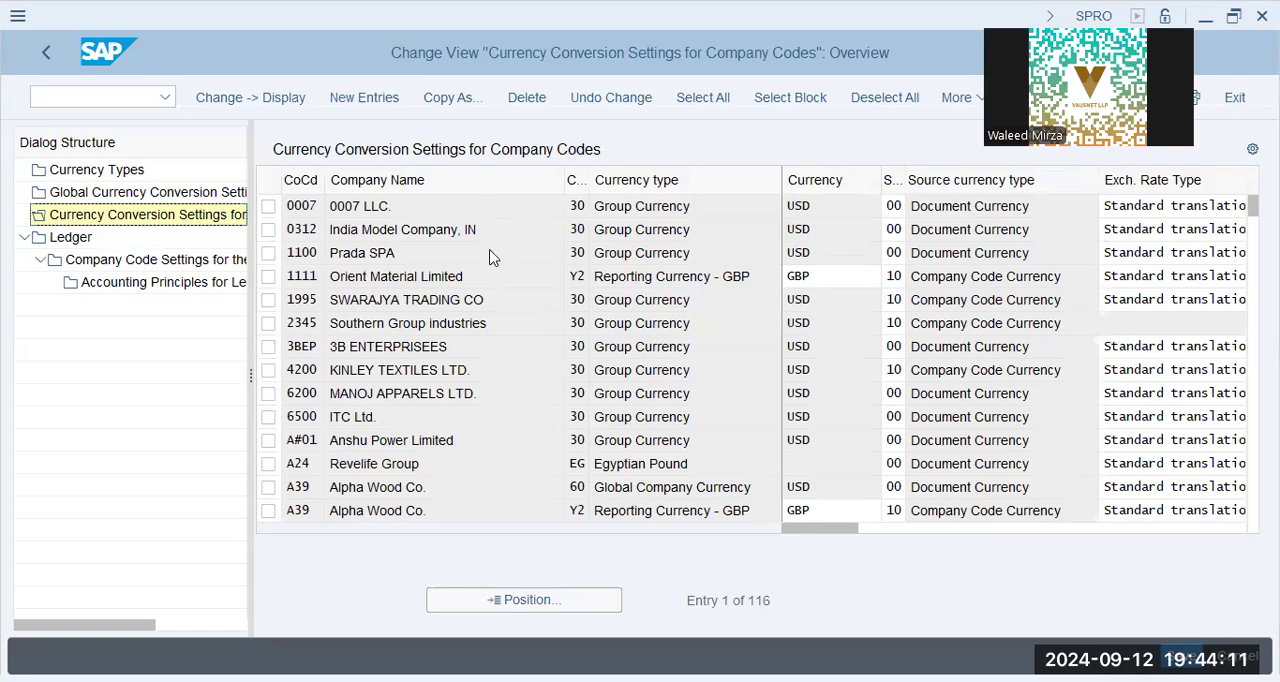
{"action": "left_click", "coordinate": [490, 210]}
{"action": "left_click", "coordinate": [493, 233]}
{"action": "left_click", "coordinate": [691, 222]}
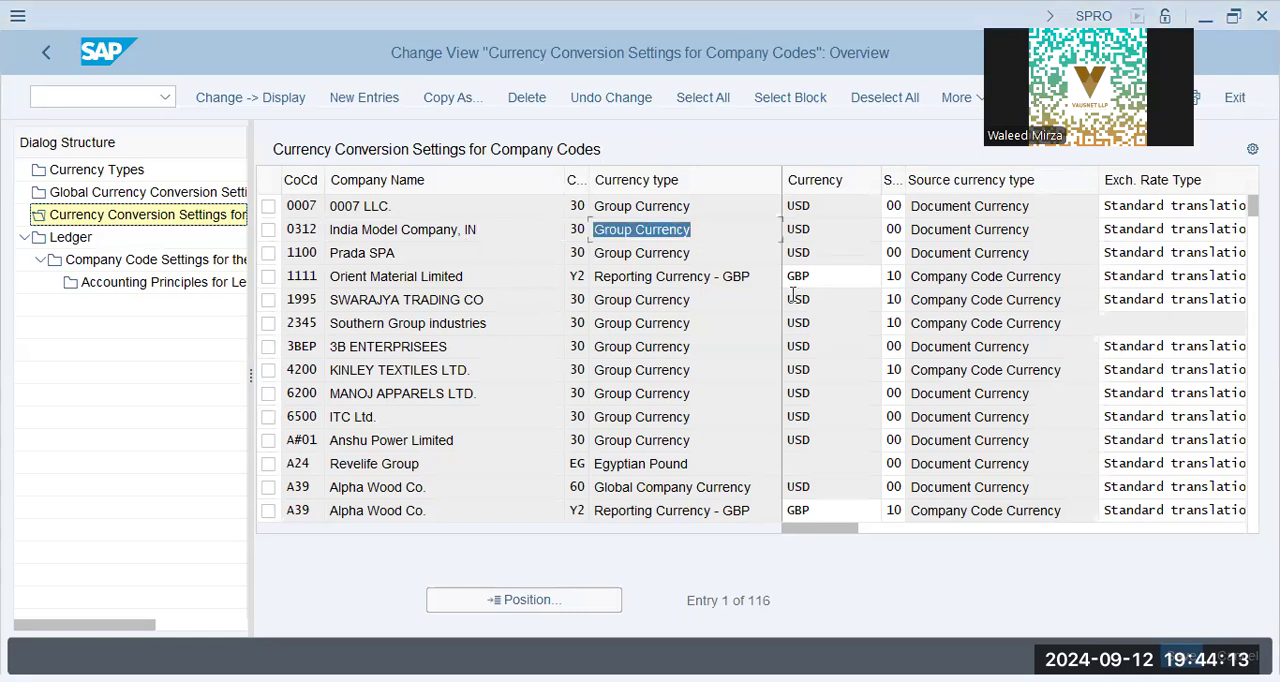
Compare the reporting currency entry of company code 1111 with the group currency entry of company code 3BEP.
{"action": "left_click", "coordinate": [836, 281]}
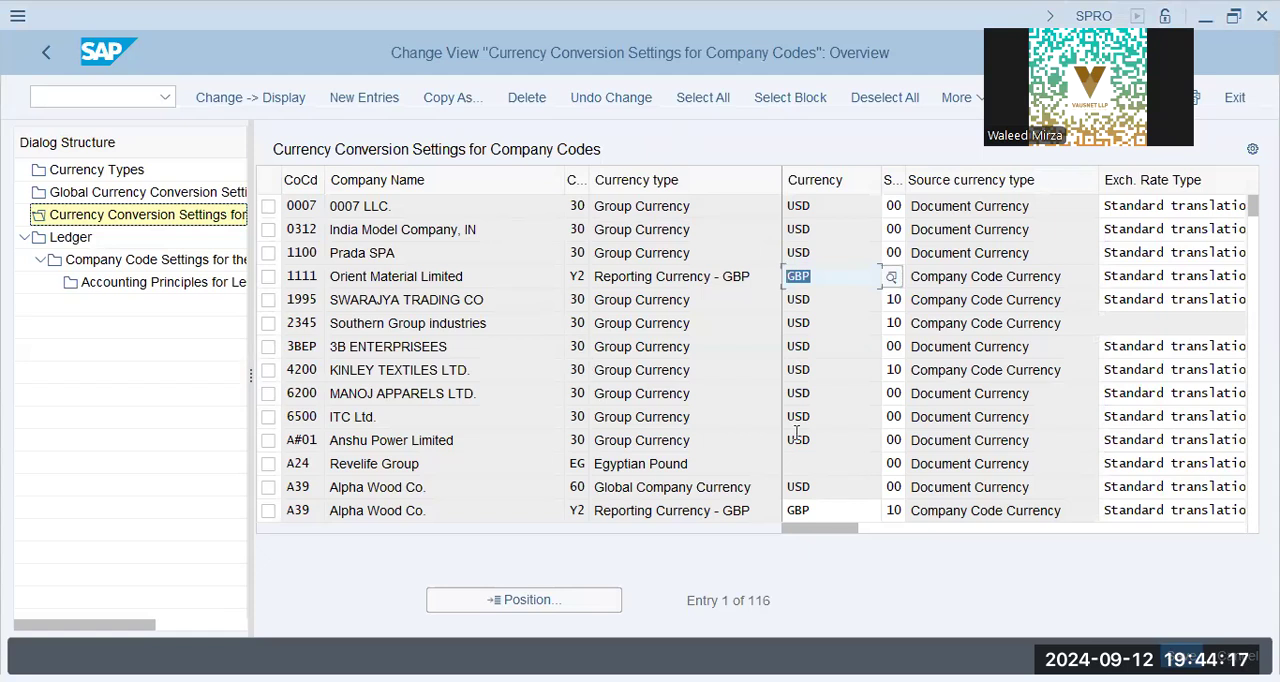
{"action": "left_click_drag", "start_coordinate": [703, 345], "coordinate": [604, 345]}
{"action": "left_click", "coordinate": [610, 348]}
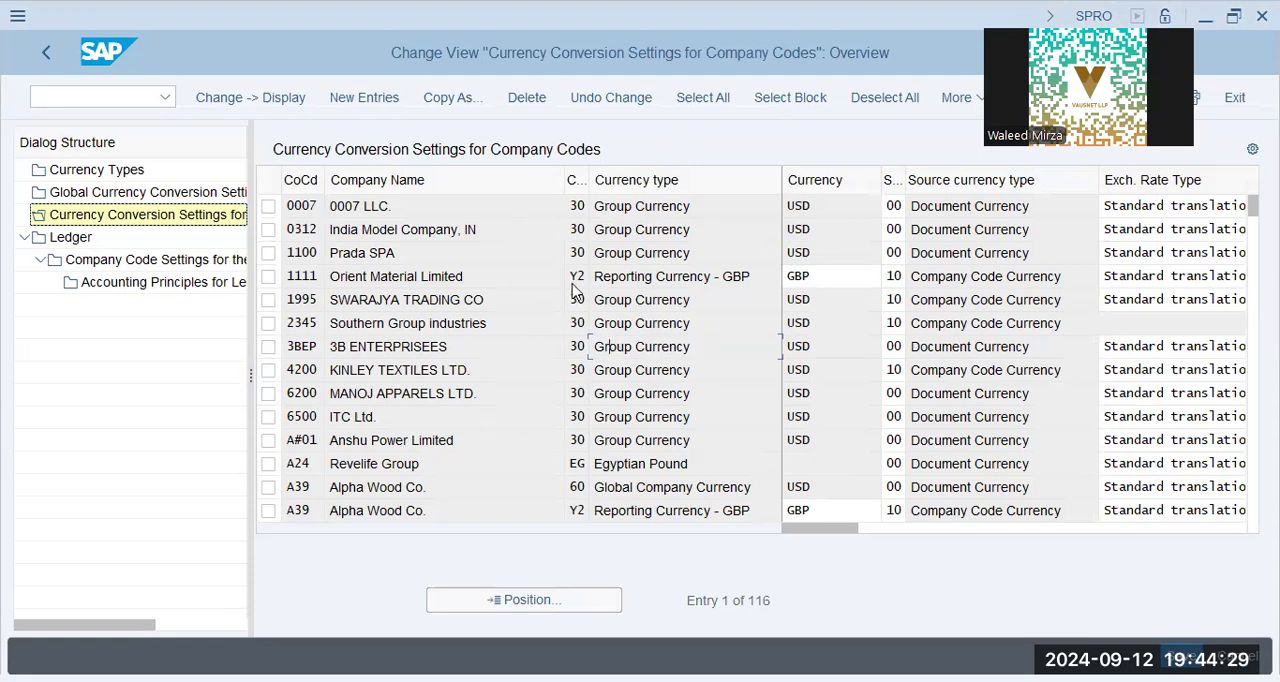
{"action": "left_click", "coordinate": [733, 283]}
Open the Currency Types overview, close the consistency check message, and look through the defined currency types.
{"action": "left_click", "coordinate": [117, 176]}
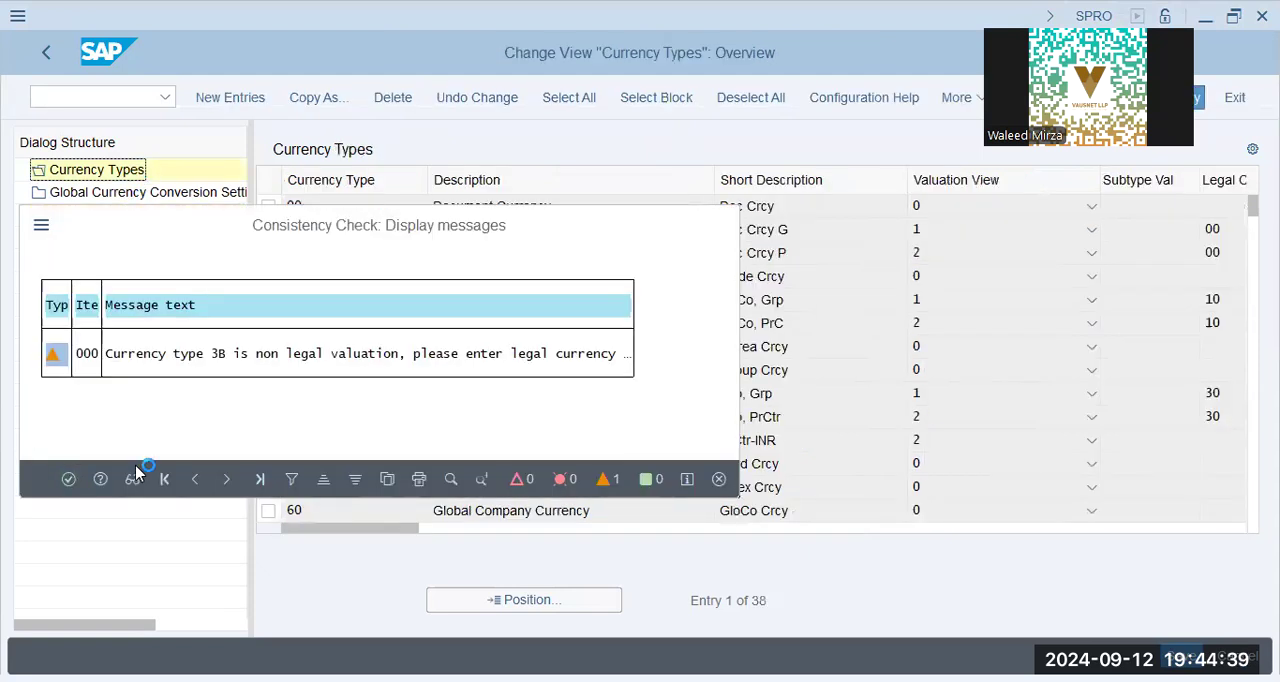
{"action": "key", "text": "Return"}
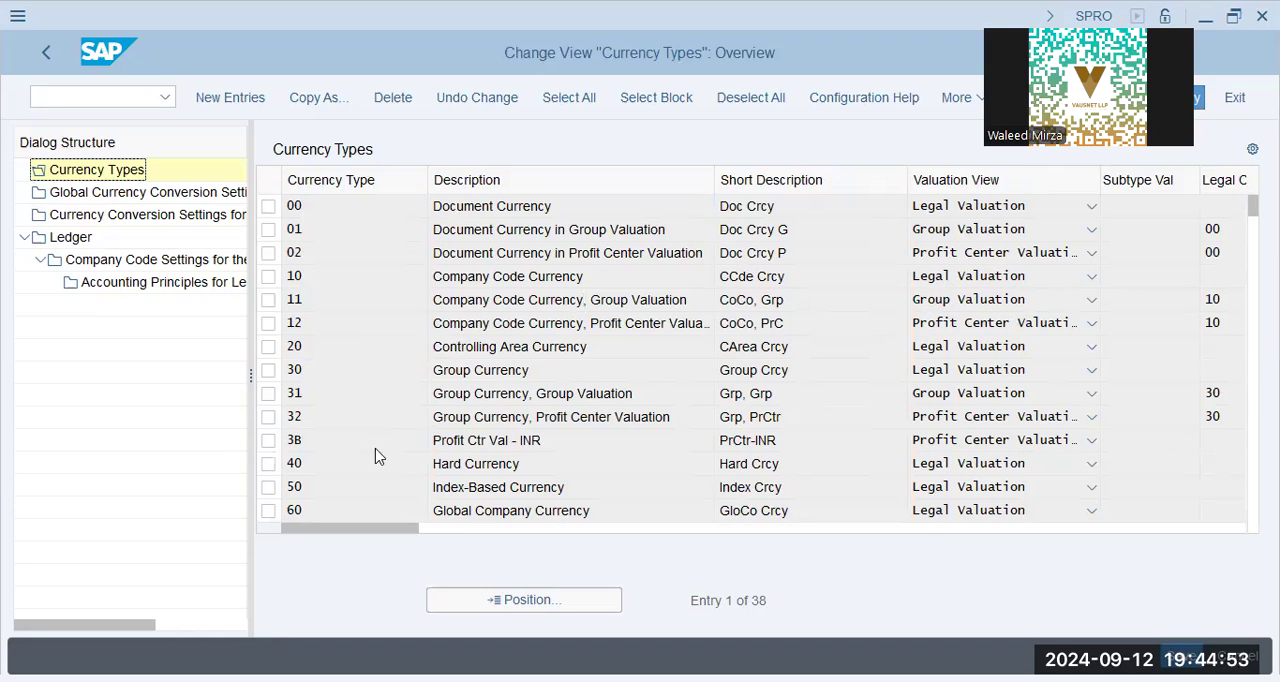
{"action": "scroll", "coordinate": [380, 450], "scroll_direction": "down", "scroll_amount": 5}
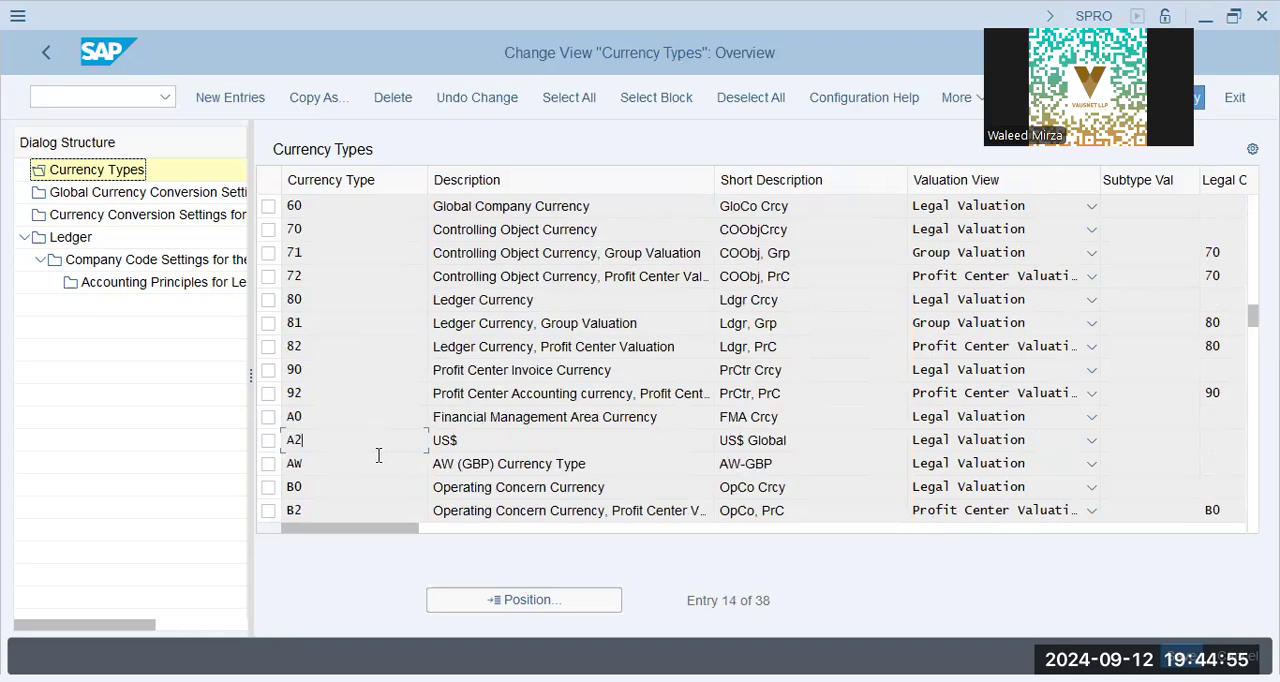
Check the AW (GBP) currency type entry and reopen the Currency Conversion Settings for Company Codes.
{"action": "left_click", "coordinate": [586, 466]}
{"action": "key", "text": "ctrl+a"}
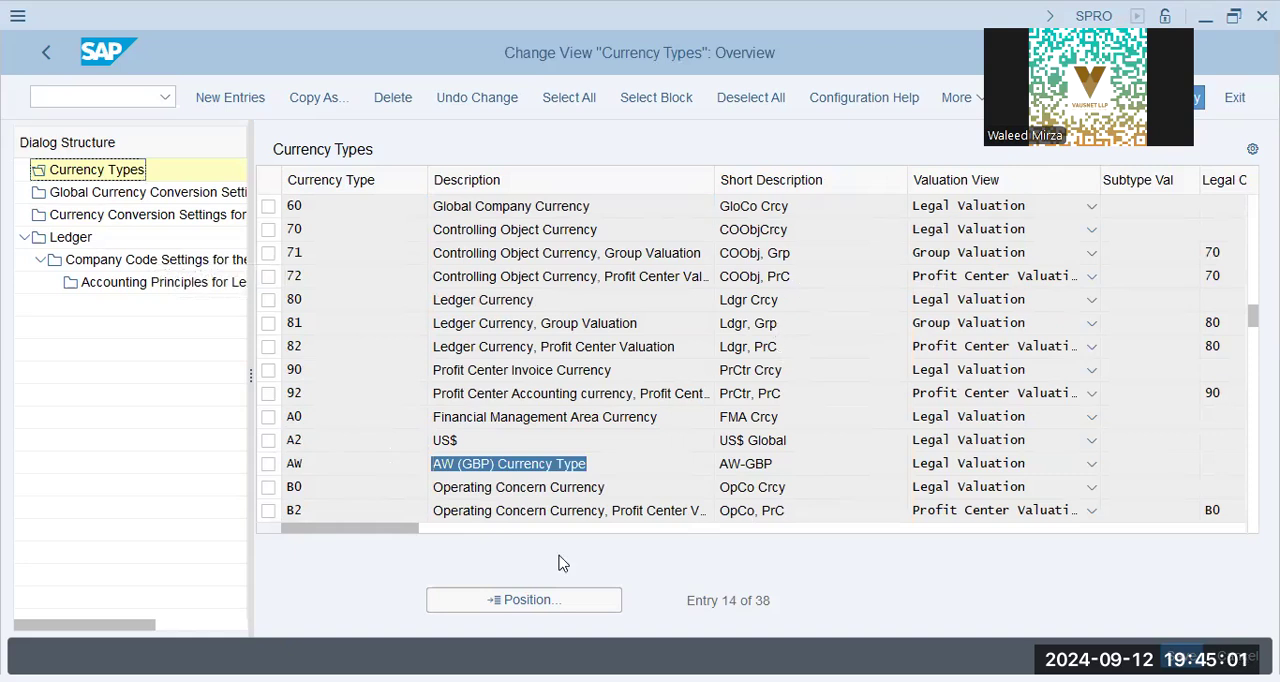
{"action": "left_click_drag", "start_coordinate": [378, 531], "coordinate": [171, 520]}
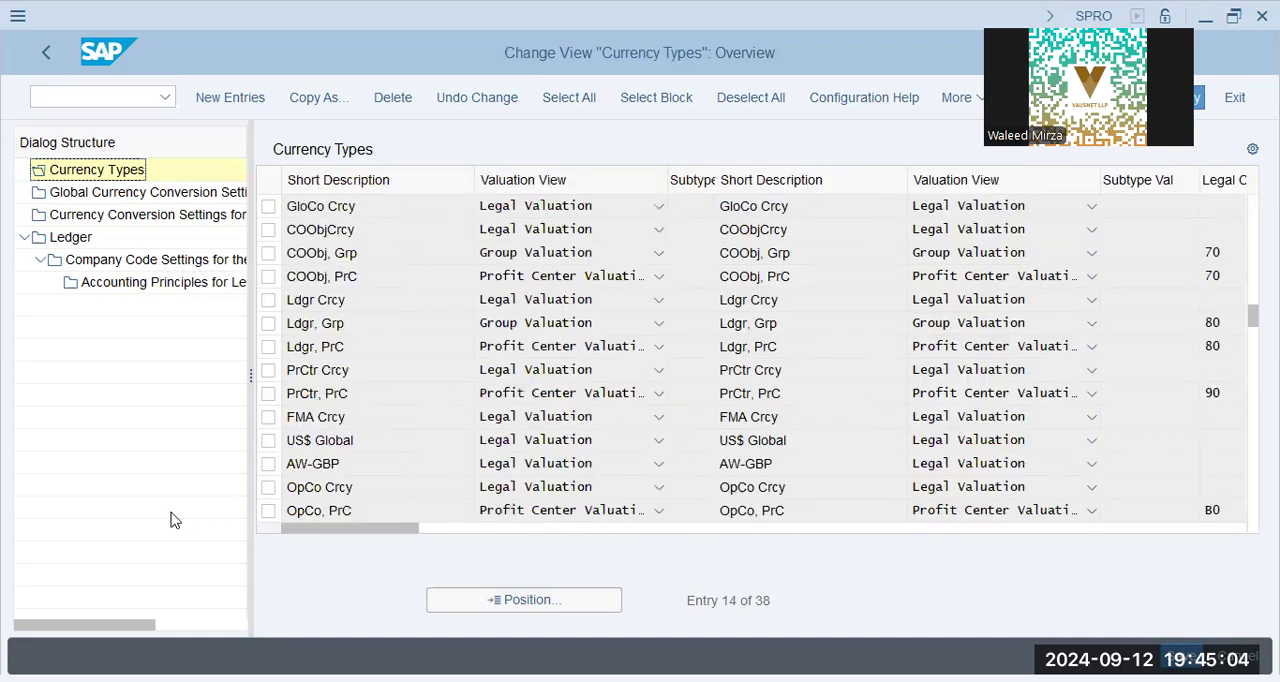
{"action": "left_click", "coordinate": [80, 216]}
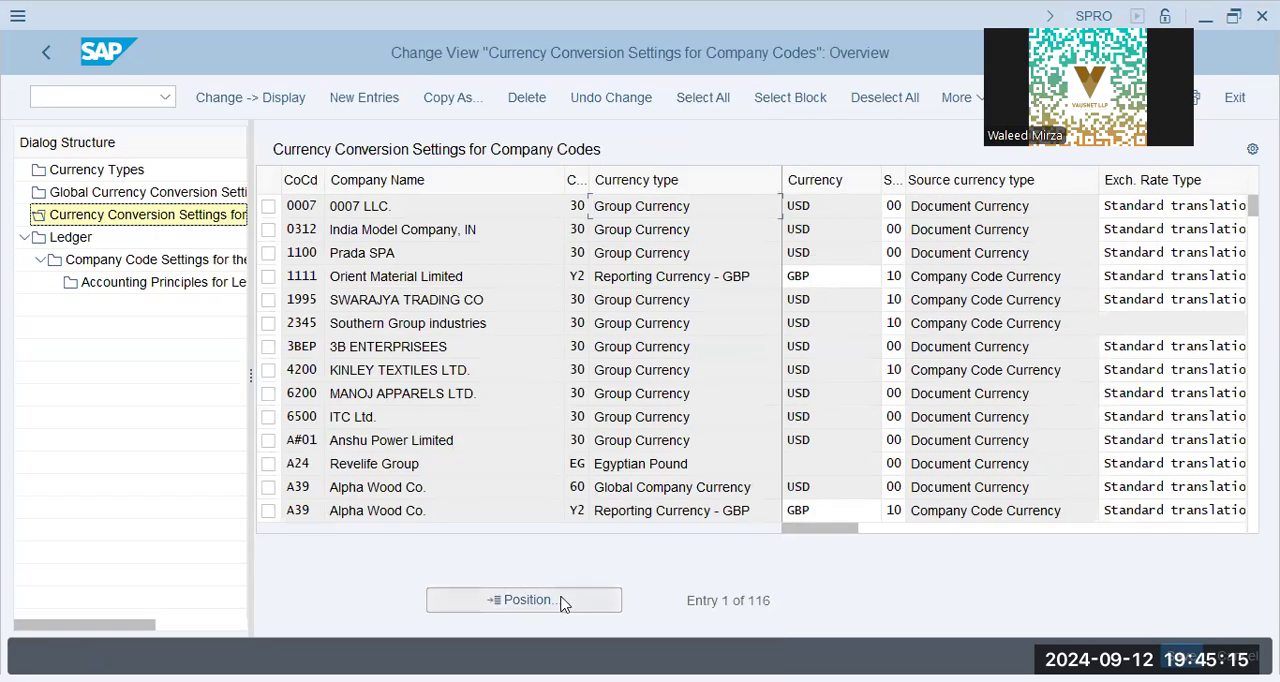
Leave the currency settings and collapse the Financial Accounting branch of the implementation guide.
{"action": "left_click", "coordinate": [57, 60]}
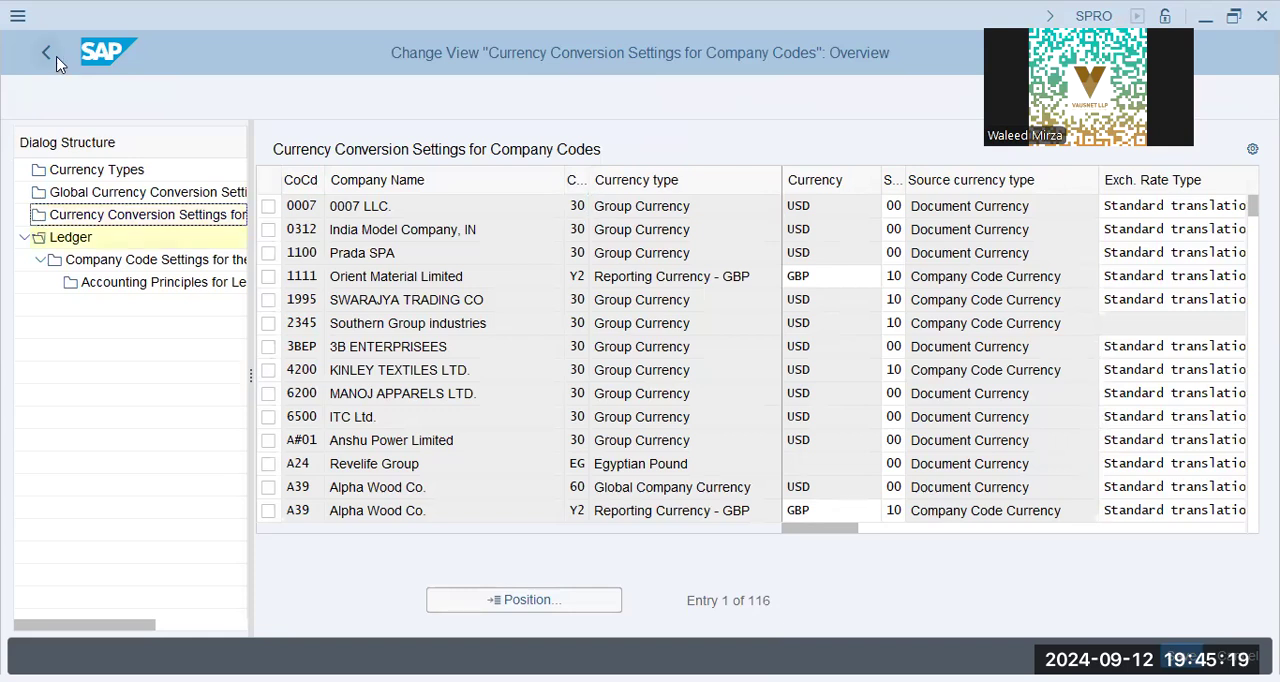
{"action": "left_click", "coordinate": [47, 53]}
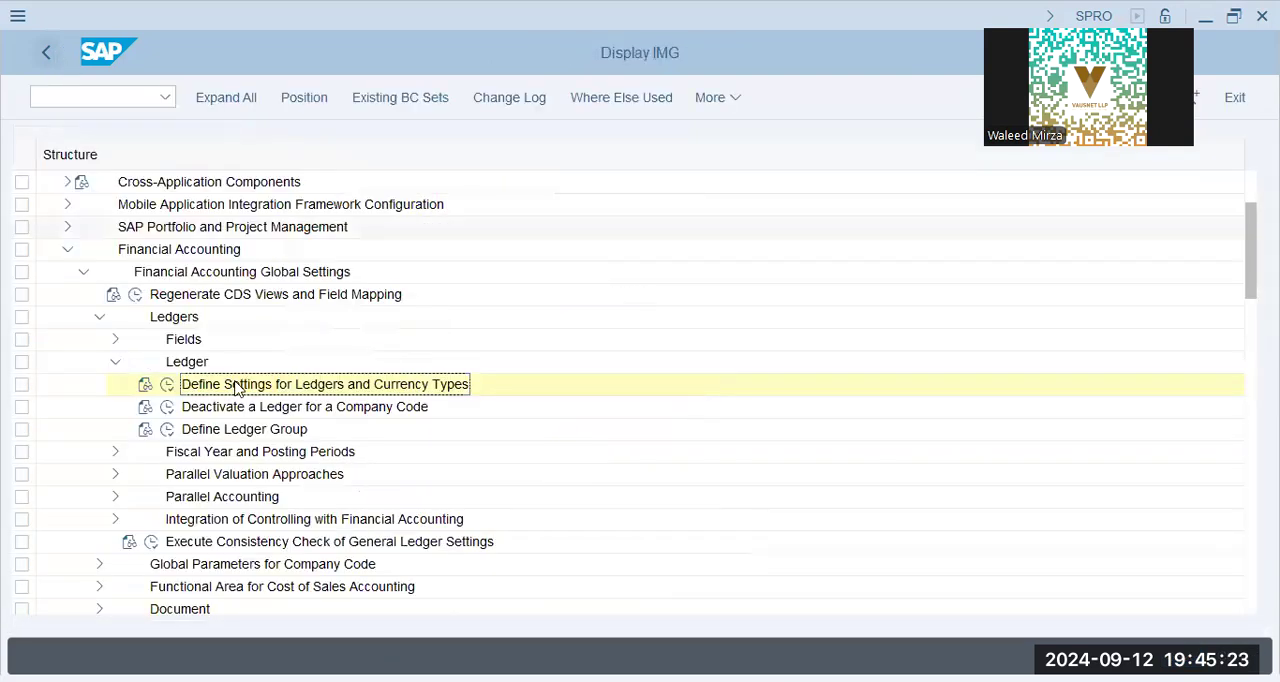
{"action": "left_click", "coordinate": [113, 364]}
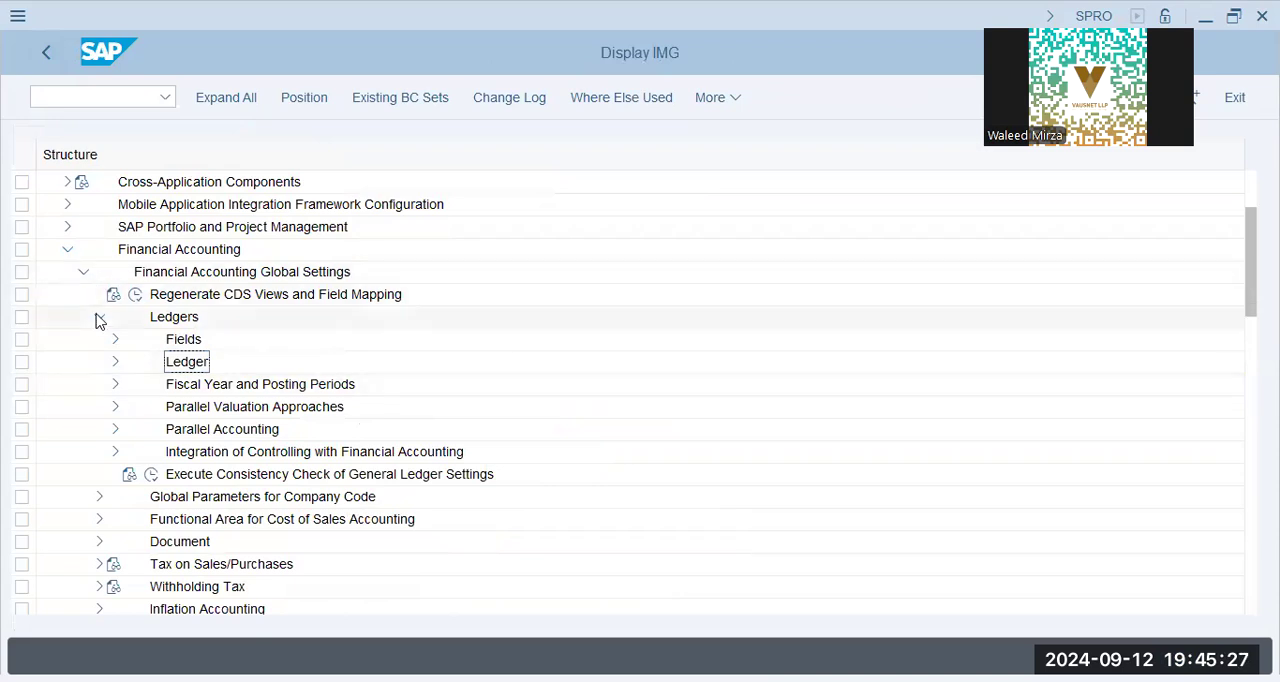
{"action": "left_click", "coordinate": [99, 317]}
{"action": "left_click", "coordinate": [84, 274]}
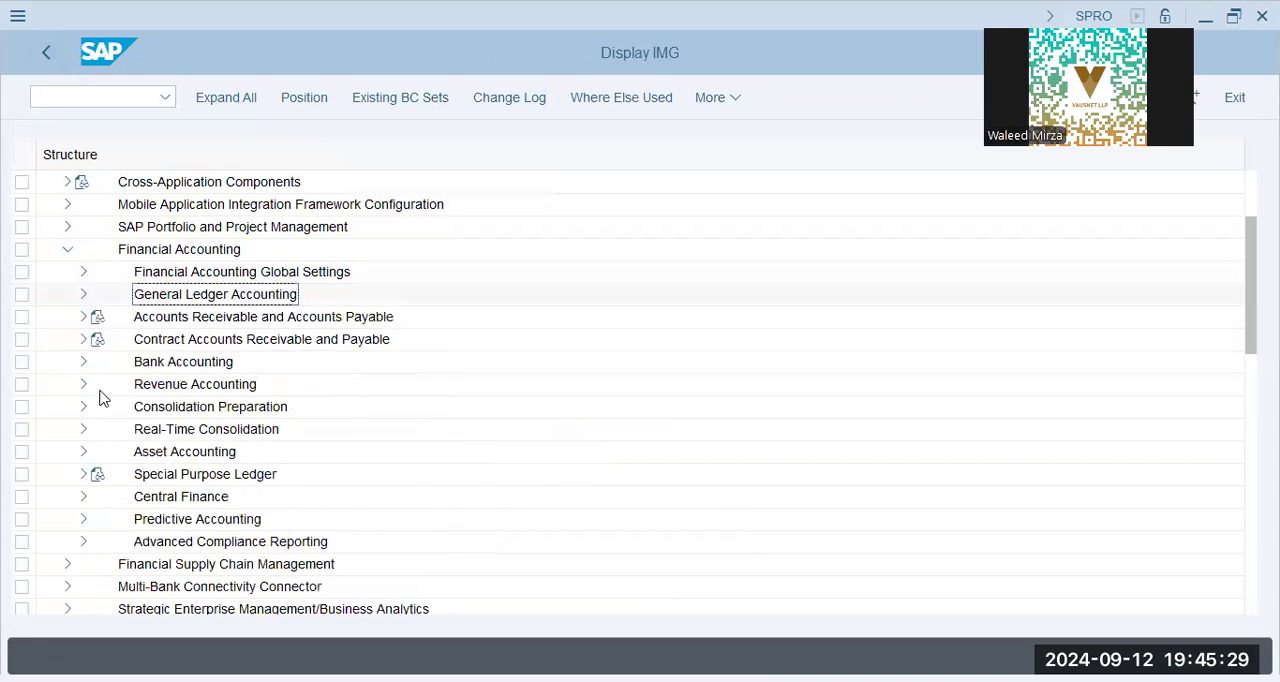
{"action": "left_click", "coordinate": [70, 257]}
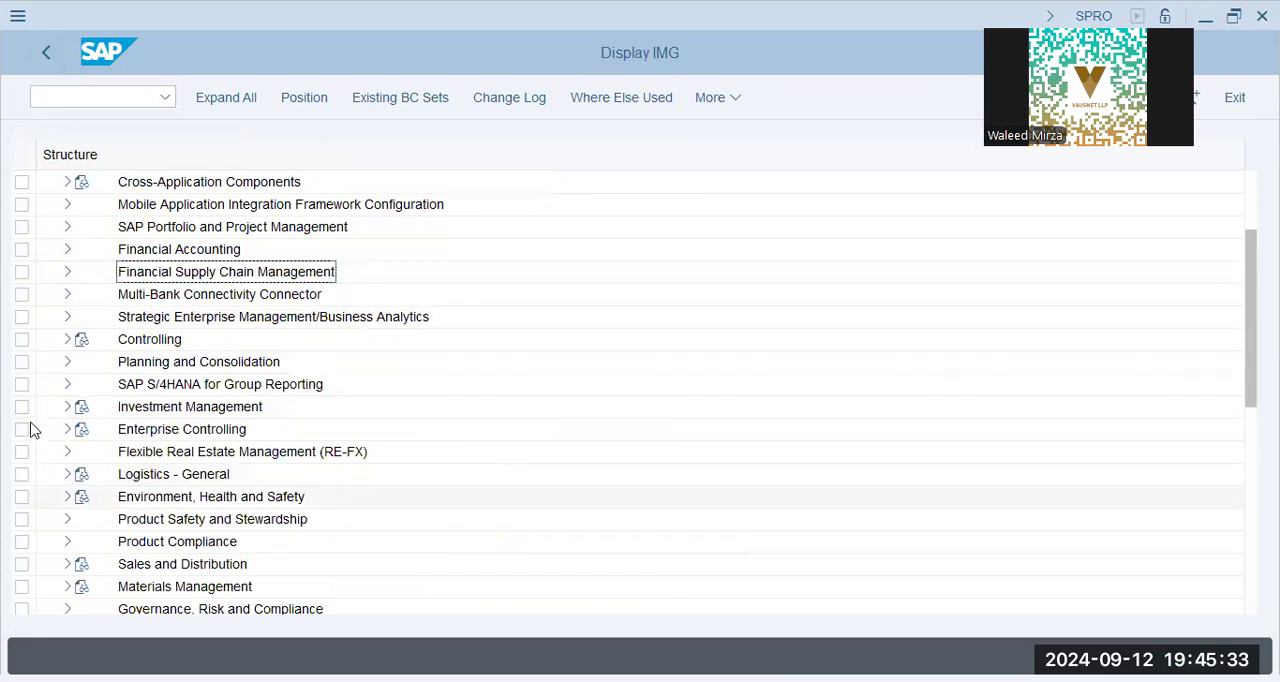
Open Maintain Controlling Area under Controlling, General Controlling, Organization, and dismiss the inconsistency messages.
{"action": "left_click", "coordinate": [68, 340]}
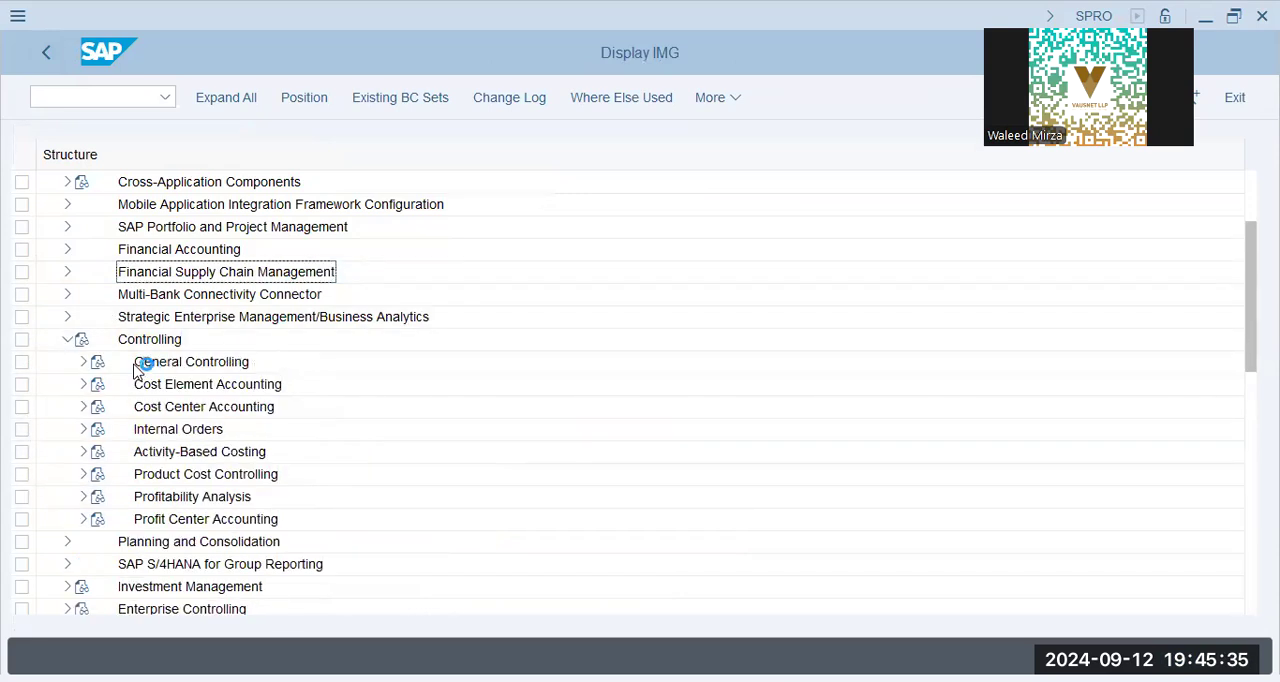
{"action": "double_click", "coordinate": [200, 366]}
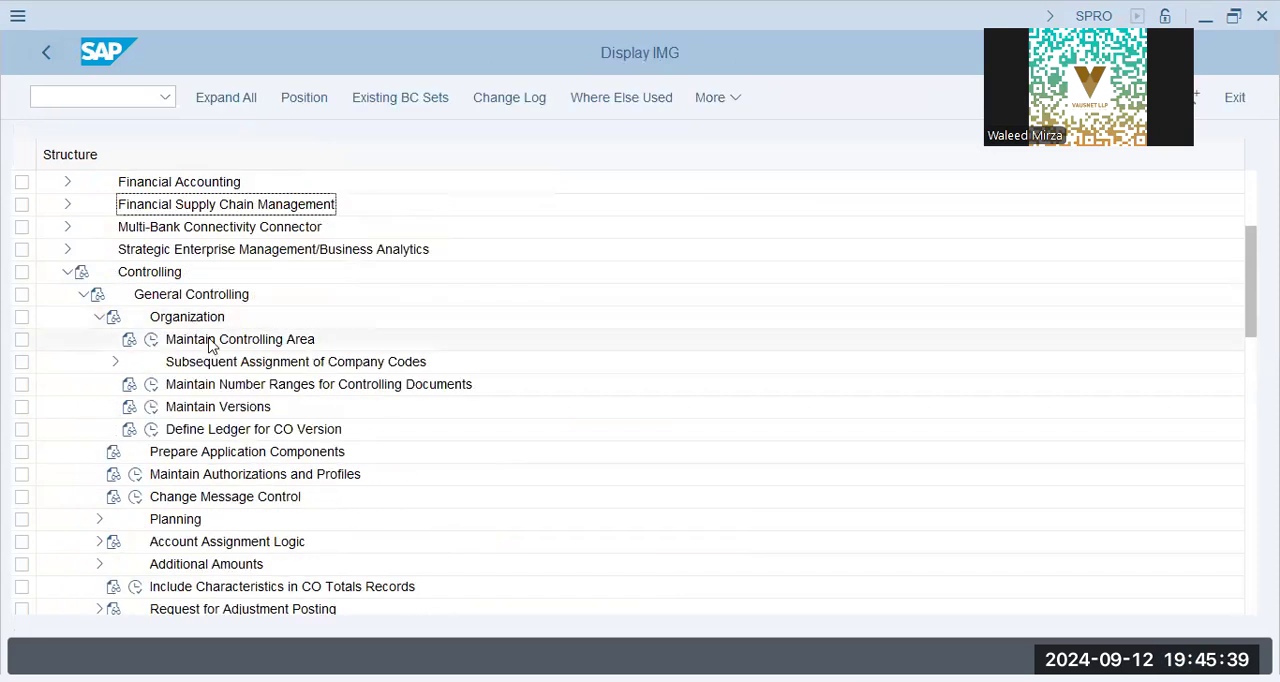
{"action": "left_click", "coordinate": [150, 341]}
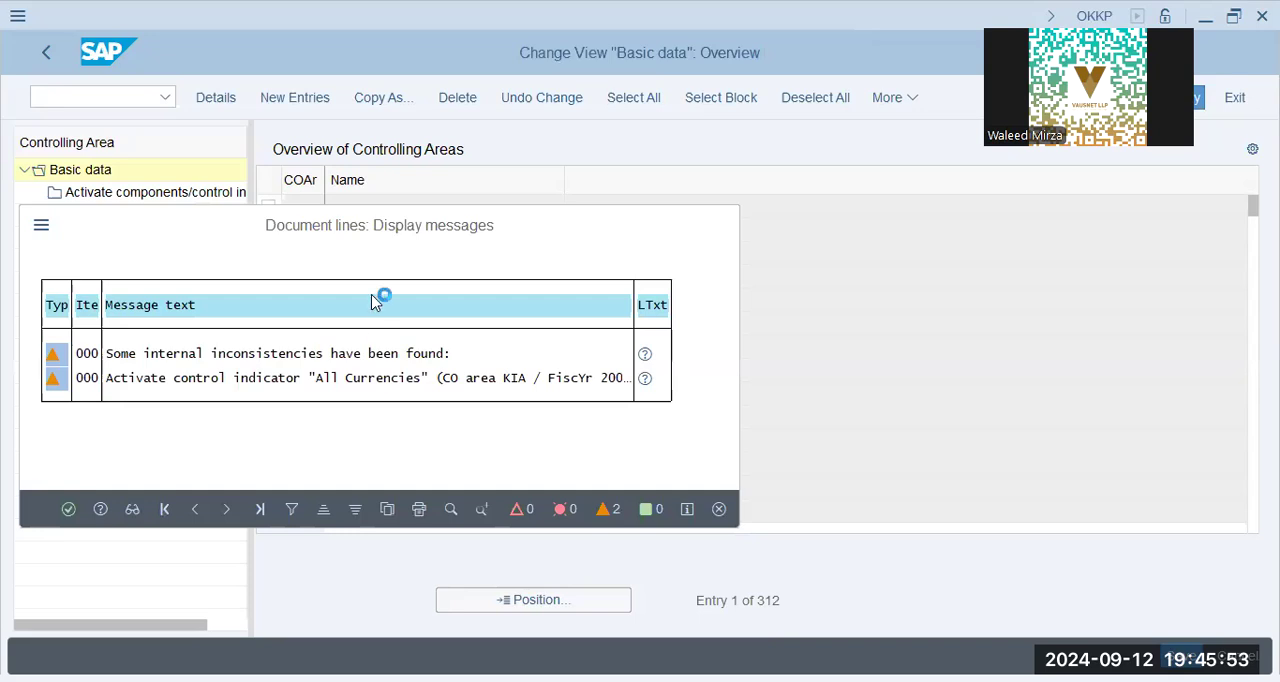
{"action": "key", "text": "Return"}
Locate controlling area GAP9 in the overview and open its basic data details.
{"action": "left_click", "coordinate": [520, 600]}
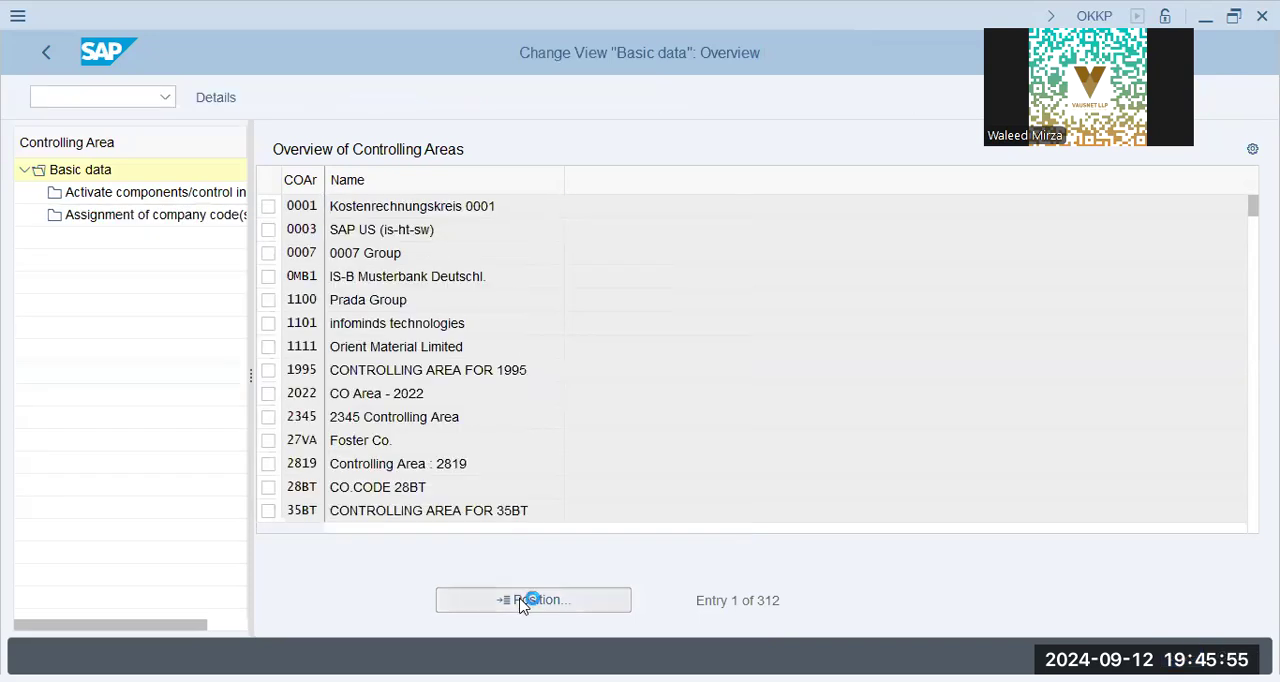
{"action": "type", "text": "gap9"}
{"action": "key", "text": "Return"}
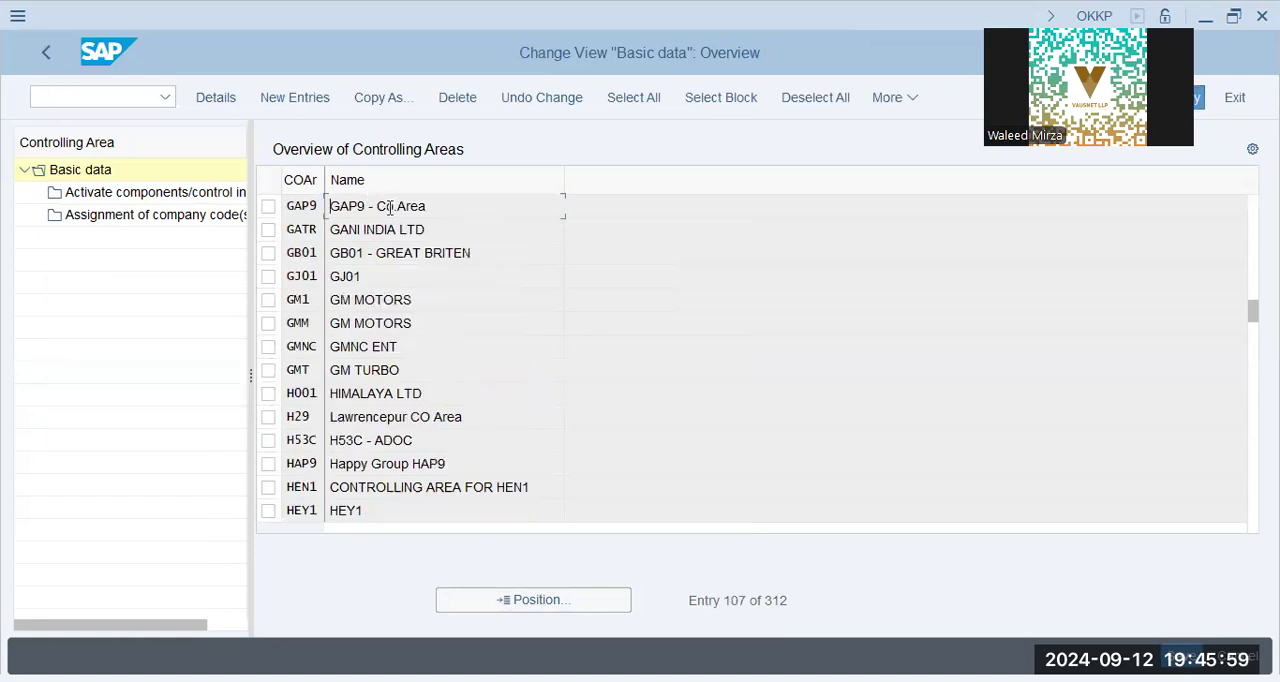
{"action": "double_click", "coordinate": [424, 208]}
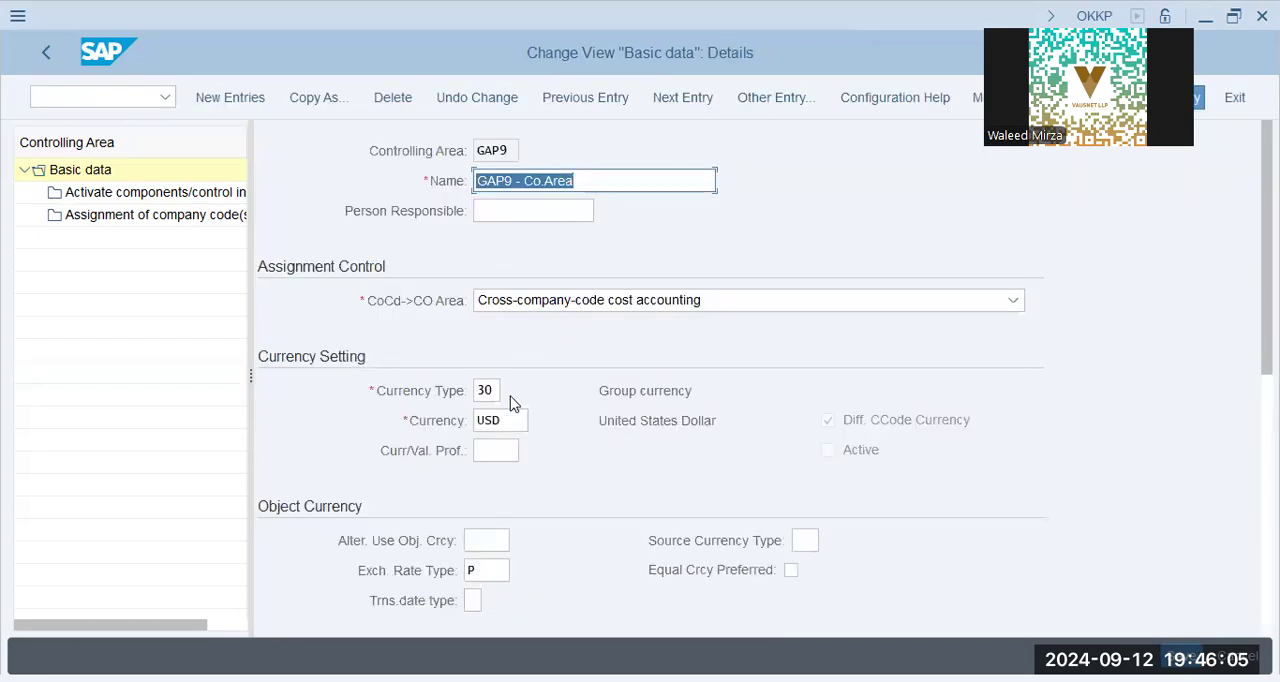
Examine controlling area GAP9's currency setting, object currency, chart of accounts and fiscal year variant.
{"action": "double_click", "coordinate": [518, 421]}
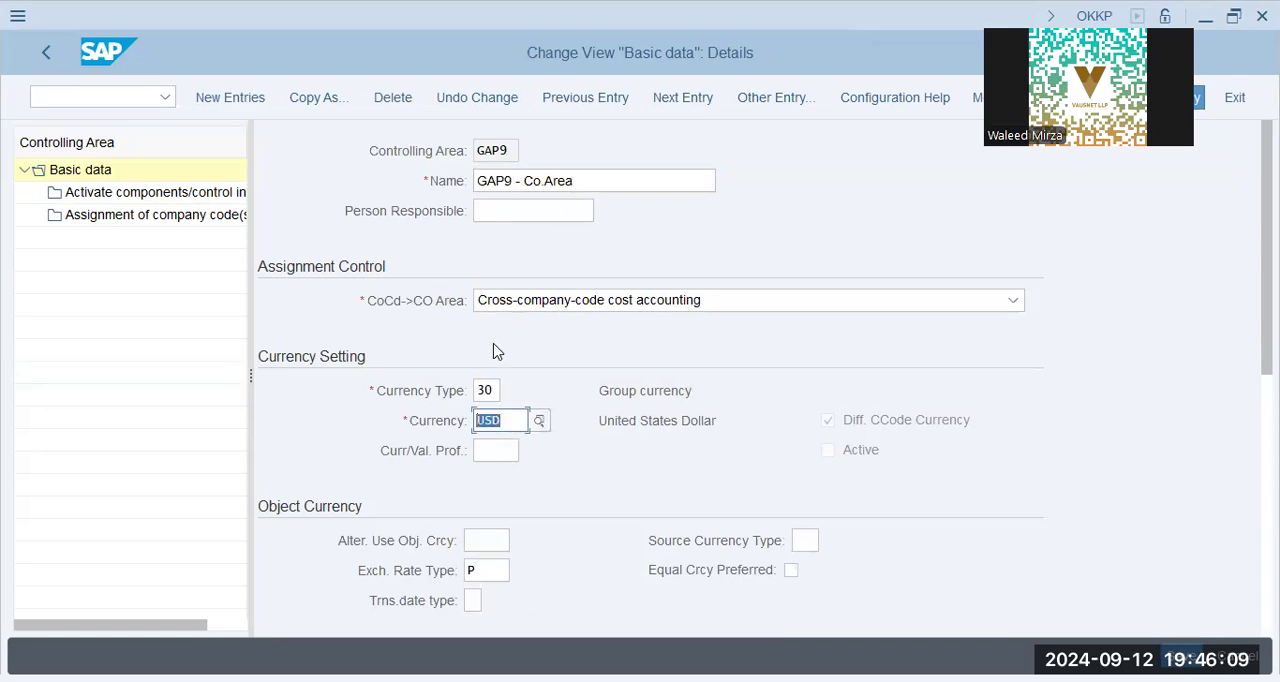
{"action": "scroll", "coordinate": [418, 451], "scroll_direction": "down", "scroll_amount": 1}
{"action": "scroll", "coordinate": [418, 451], "scroll_direction": "down", "scroll_amount": 3}
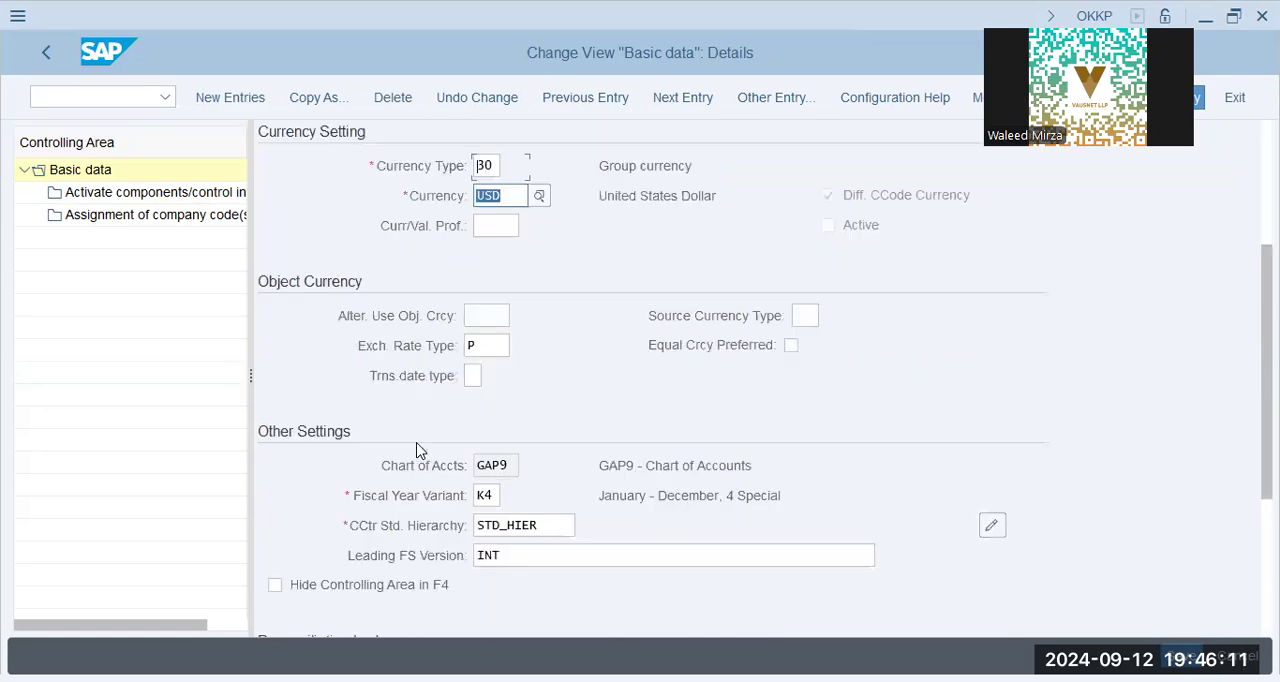
{"action": "scroll", "coordinate": [418, 451], "scroll_direction": "down", "scroll_amount": 2}
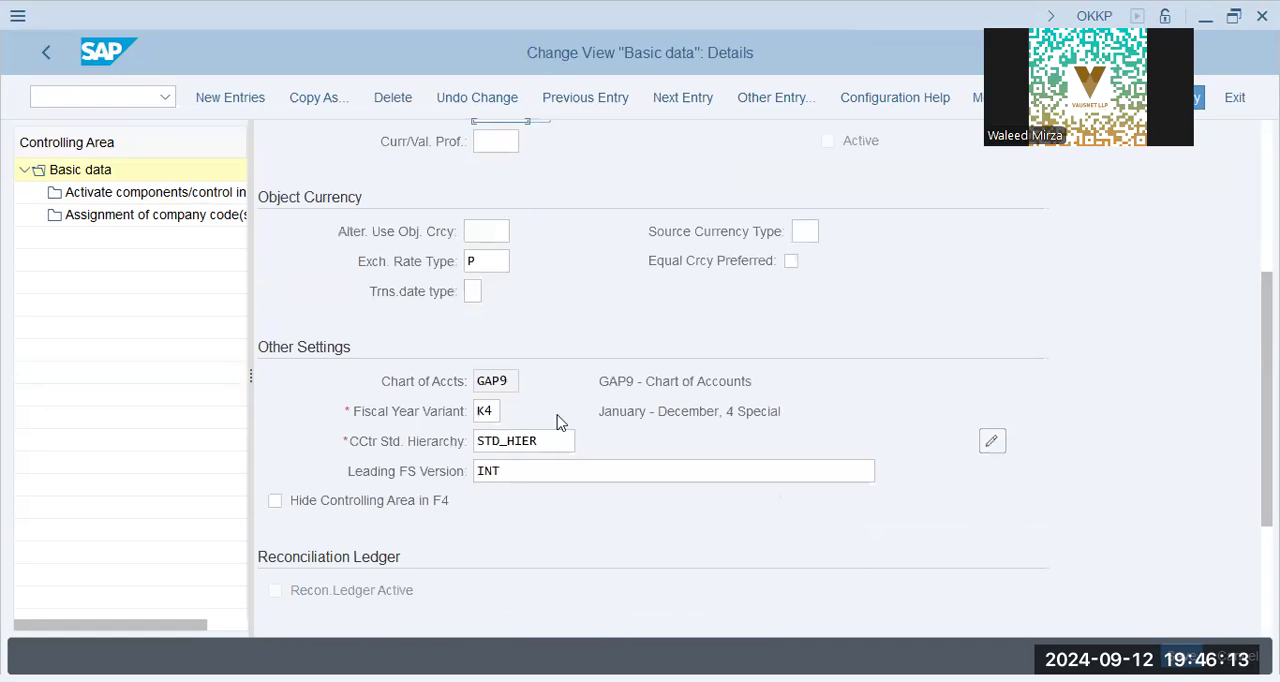
{"action": "double_click", "coordinate": [500, 381]}
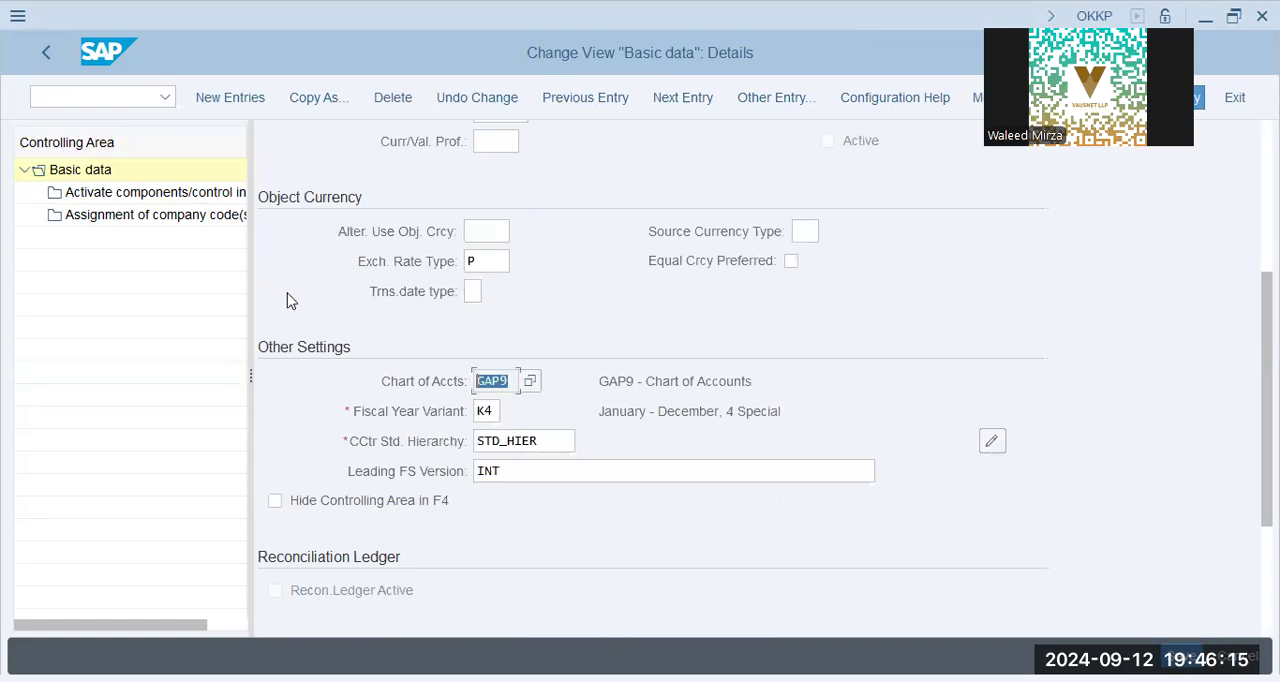
Review controlling area GAP9's activated components and control indicators, and check its assigned company code.
{"action": "double_click", "coordinate": [177, 191]}
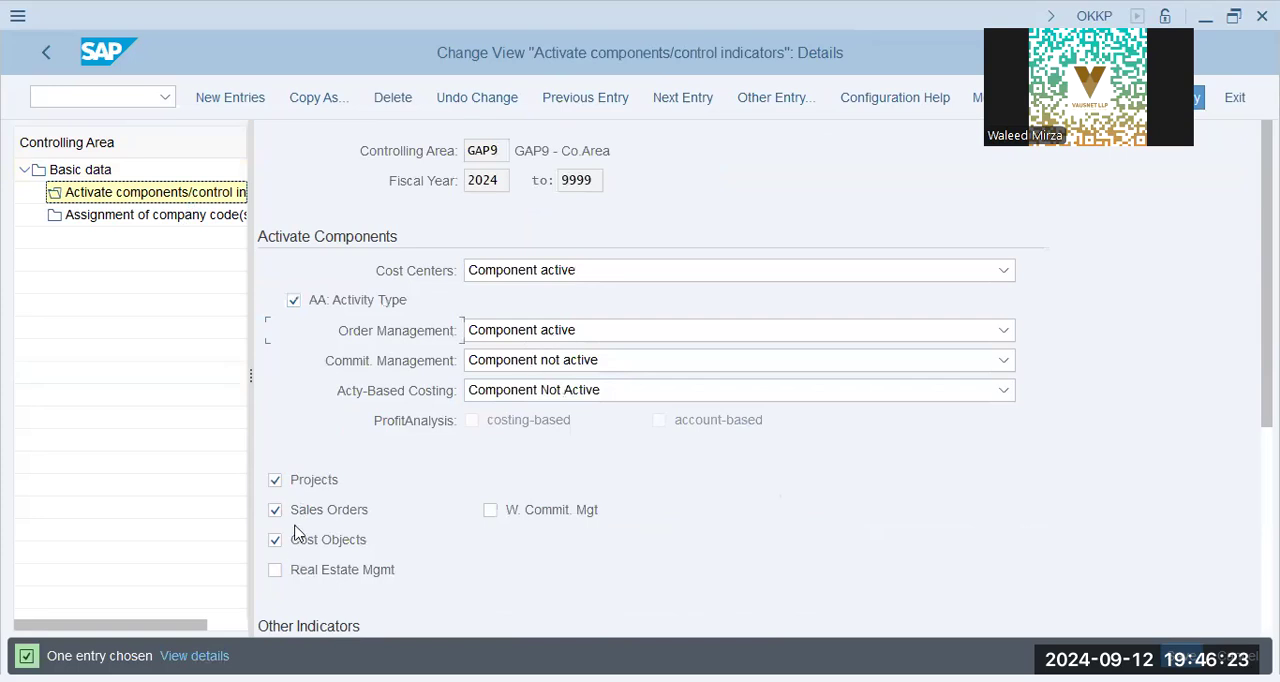
{"action": "scroll", "coordinate": [576, 518], "scroll_direction": "down", "scroll_amount": 3}
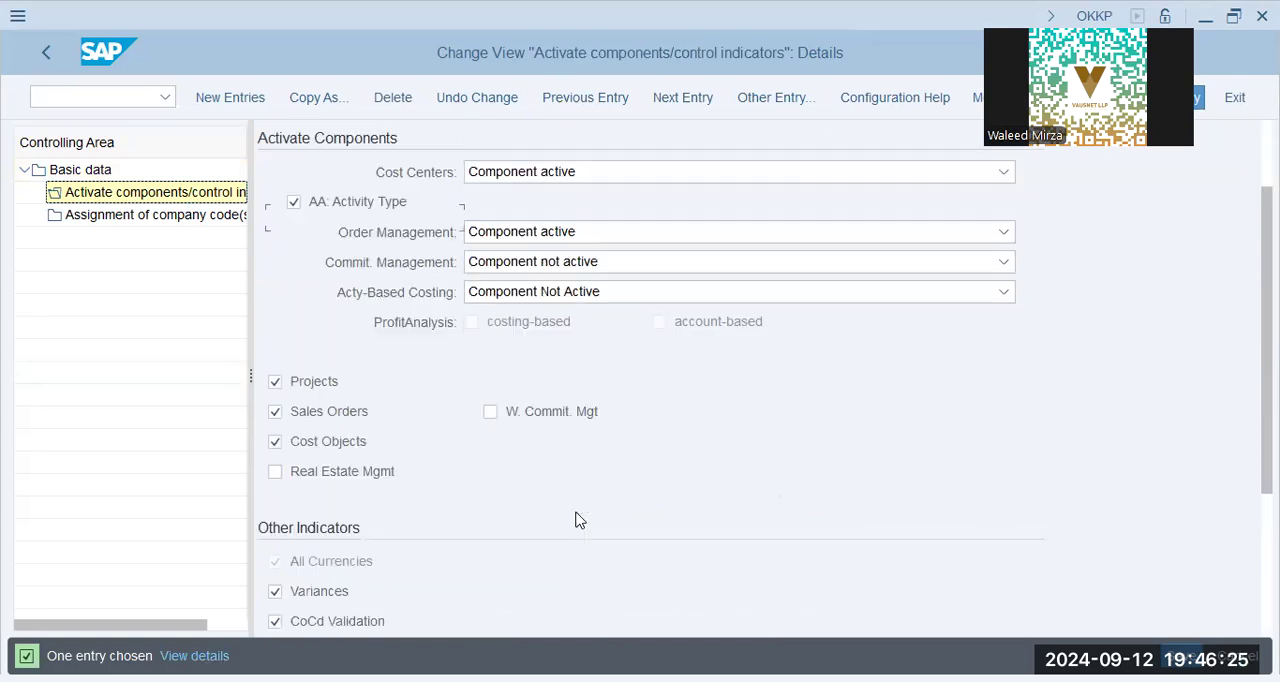
{"action": "scroll", "coordinate": [576, 518], "scroll_direction": "down", "scroll_amount": 3}
{"action": "scroll", "coordinate": [282, 363], "scroll_direction": "down", "scroll_amount": 2}
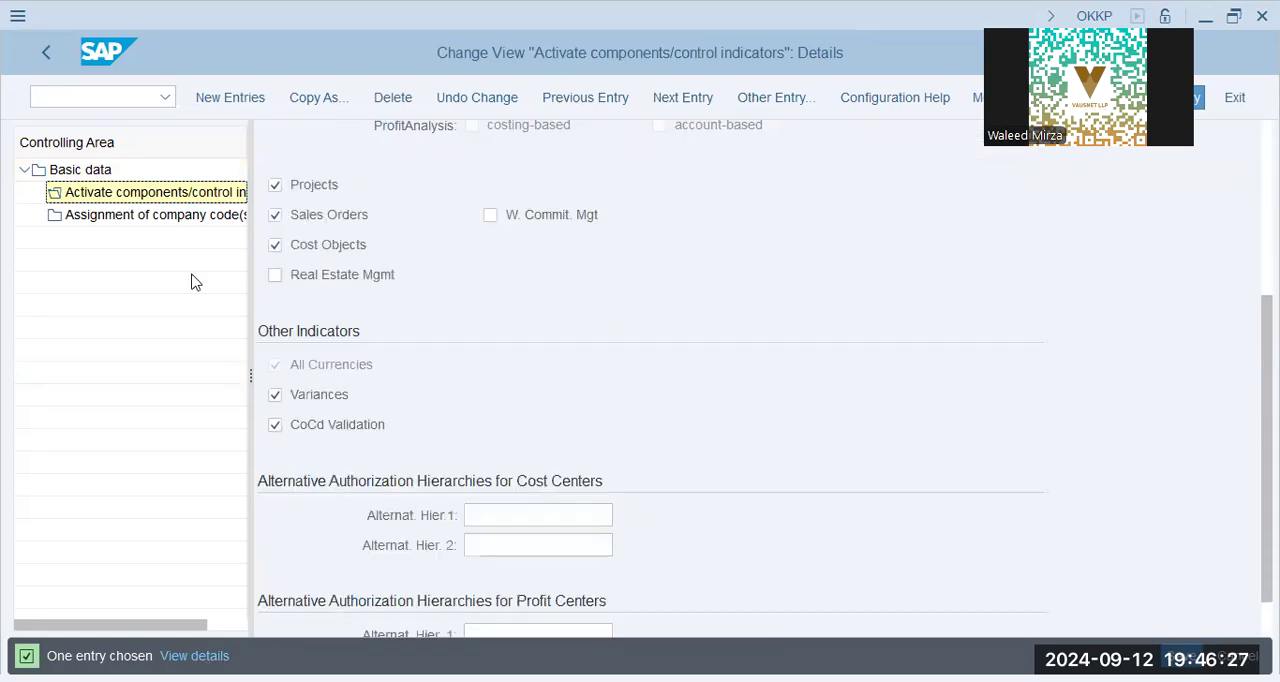
{"action": "left_click", "coordinate": [186, 218]}
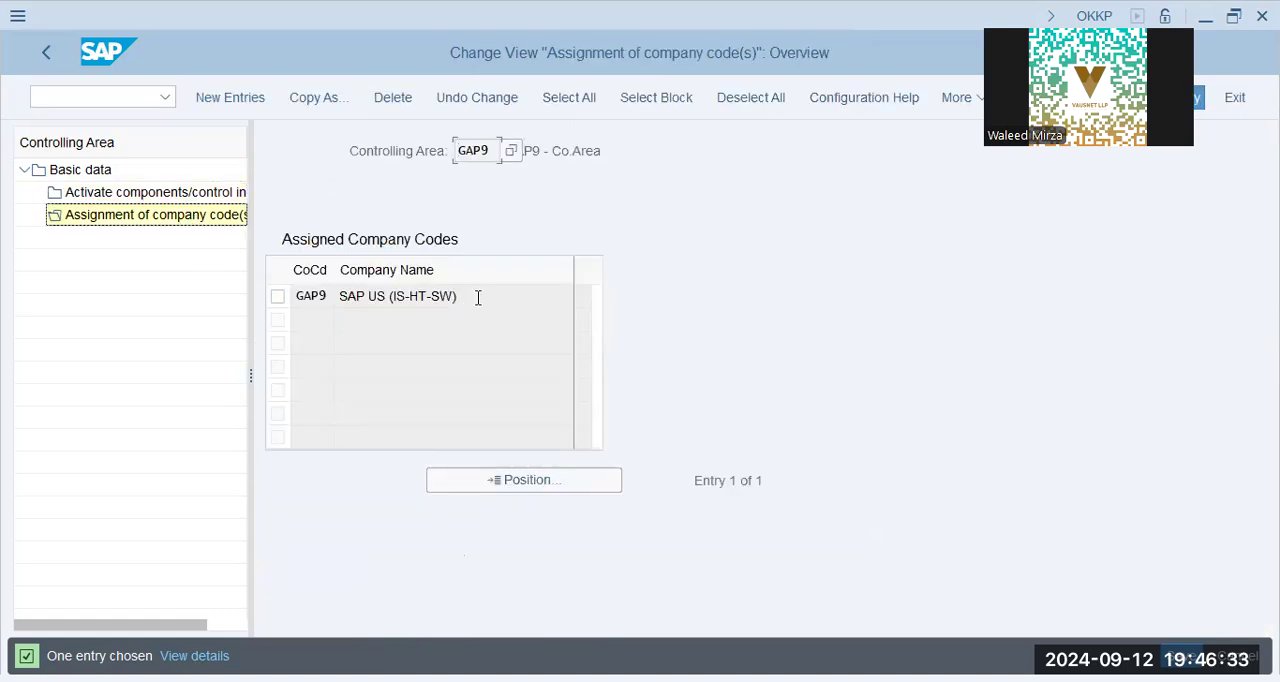
{"action": "left_click", "coordinate": [314, 297]}
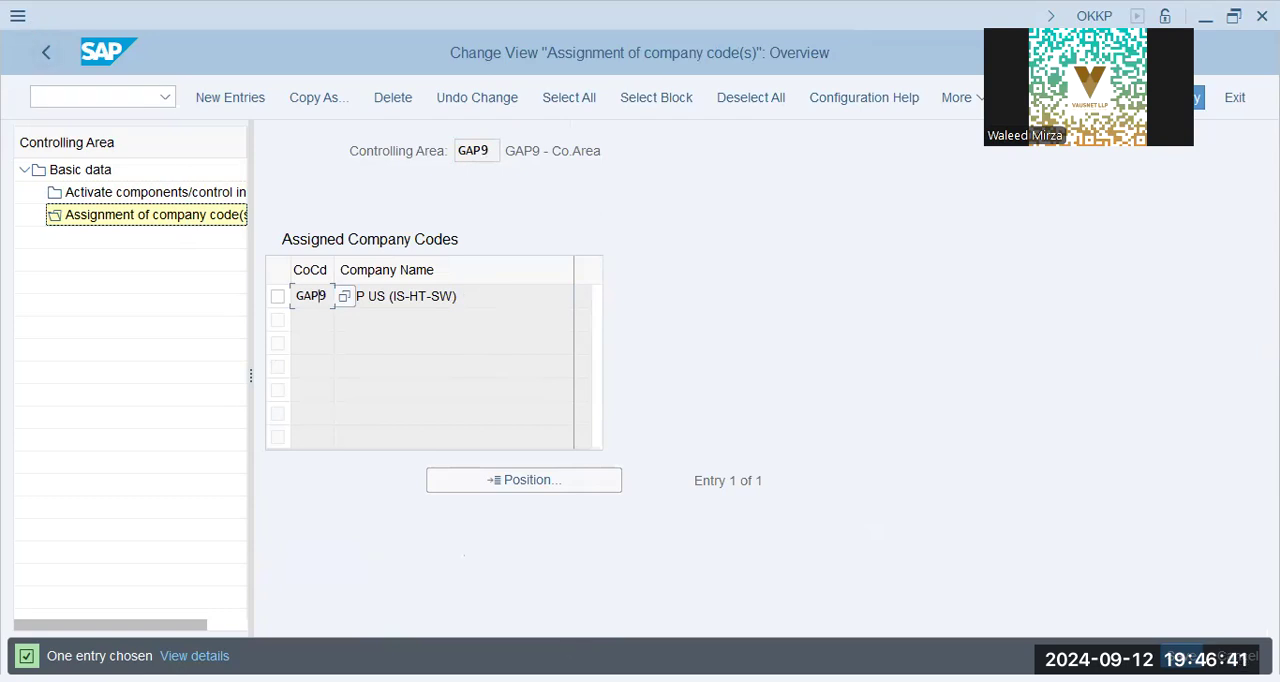
Switch to the Notepad notes and add the indented items "> Prf.Ctr. Acctg" and "> Cctr Acctgs" below "# Controlling Area".
{"action": "key", "text": "alt+Tab"}
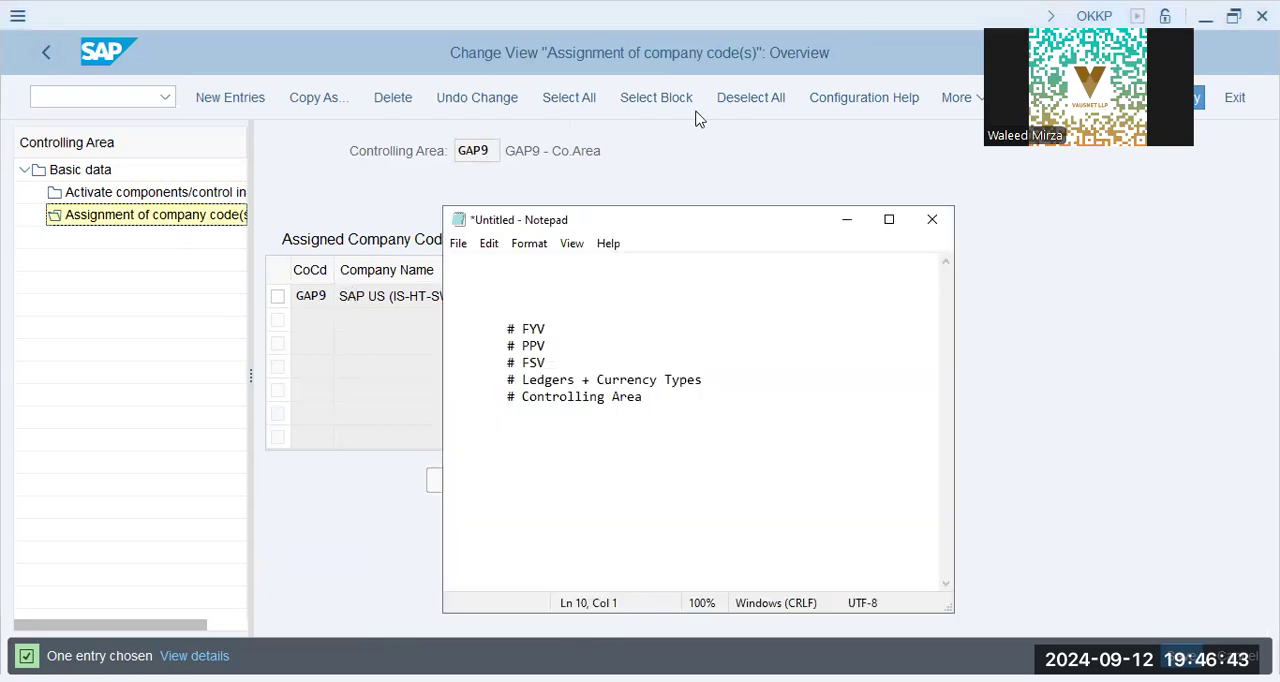
{"action": "key", "text": "alt+Tab"}
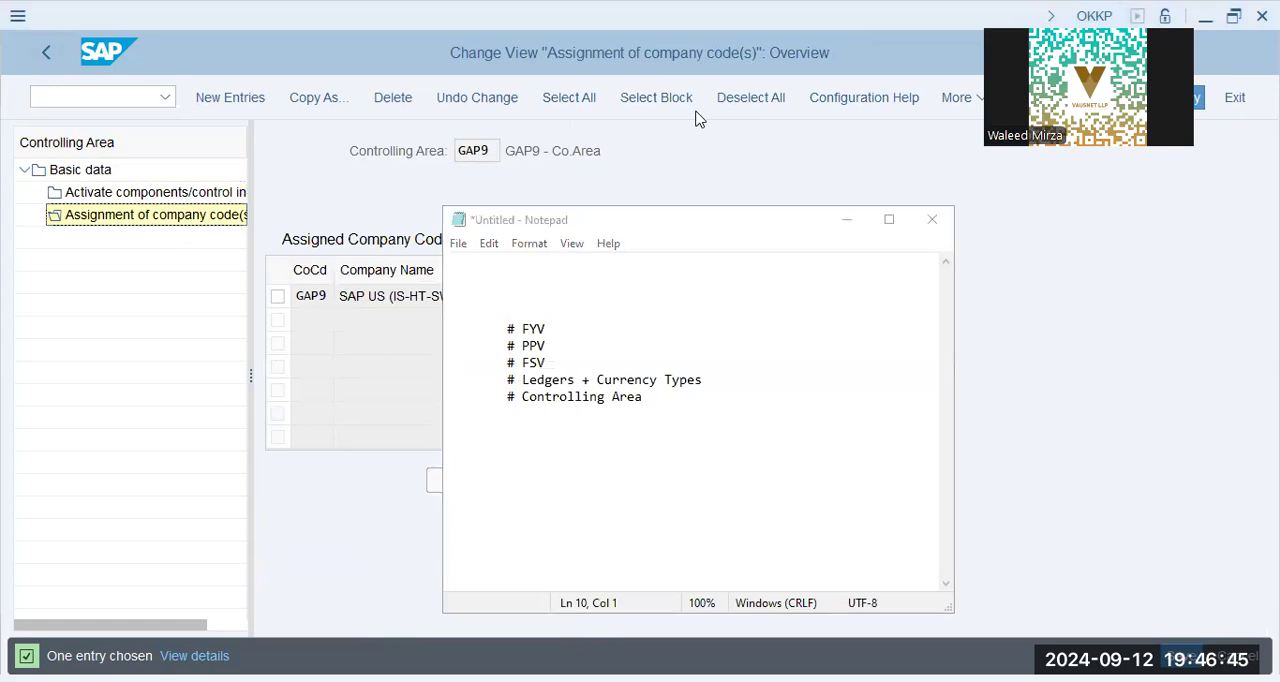
{"action": "left_click", "coordinate": [726, 440]}
{"action": "key", "text": "Return"}
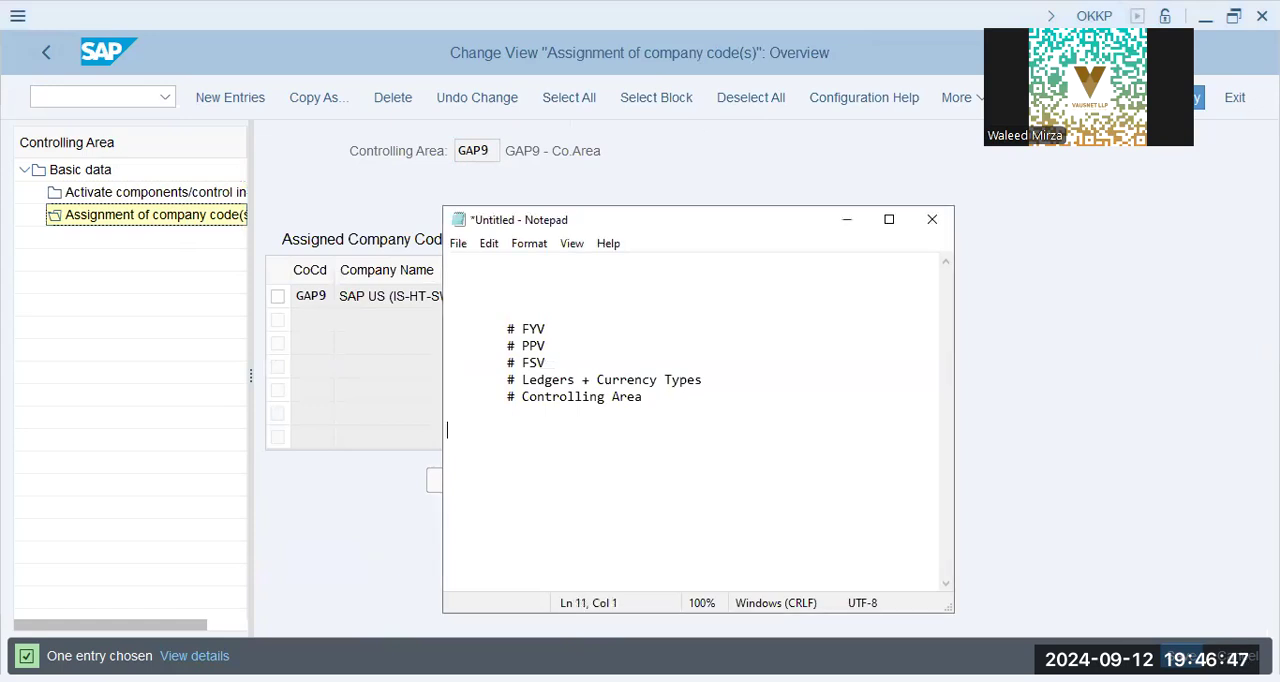
{"action": "left_click", "coordinate": [726, 440]}
{"action": "type", "text": "> Pro"}
{"action": "key", "text": "BackSpace"}
{"action": "type", "text": "f.Ctr. Acctg"}
{"action": "key", "text": "Return"}
{"action": "key", "text": "Tab"}
{"action": "type", "text": "> Cctr Acctgs \t\t"}
{"action": "type", "text": "> "}
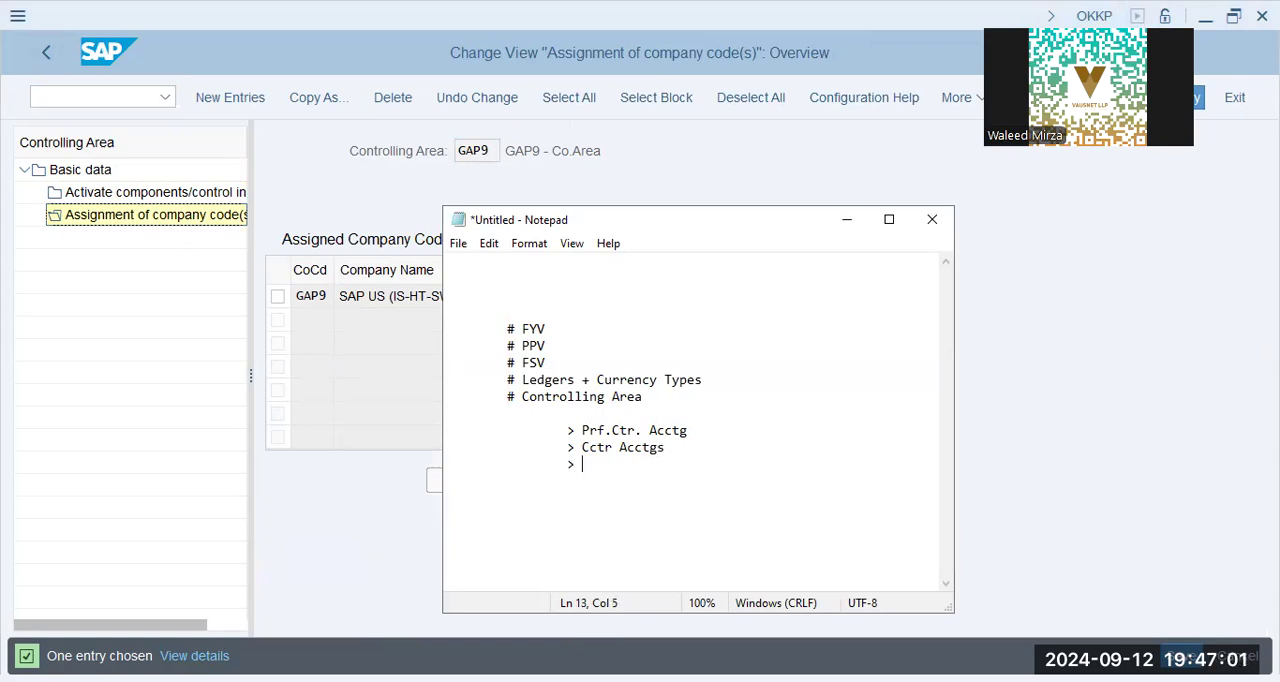
{"action": "type", "text": "Internal Dist.Costs"}
Continue the indented list with "> Internal Dist.Costs", "> Prod.Costing" and "> Prof.Analysis".
{"action": "key", "text": "Return"}
{"action": "key", "text": "Tab"}
{"action": "key", "text": "Tab"}
{"action": "key", "text": "BackSpace"}
{"action": "type", "text": "> Prod.Costing"}
{"action": "key", "text": "Return"}
{"action": "key", "text": "Tab"}
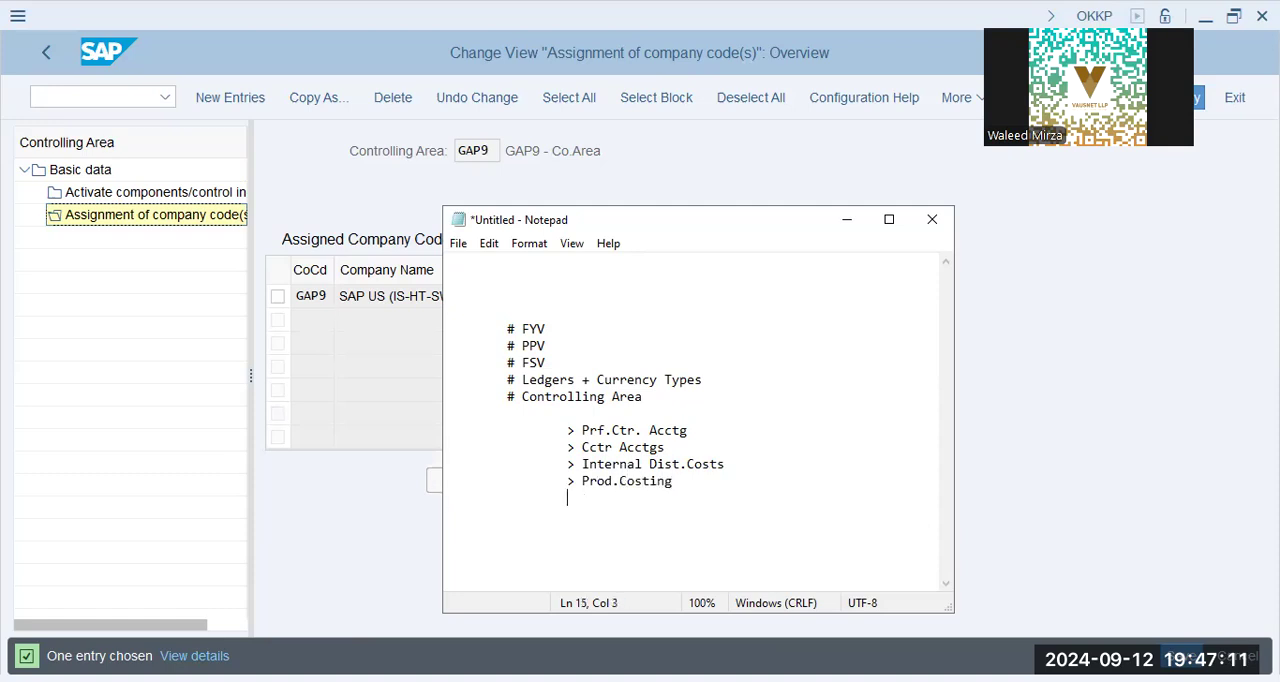
{"action": "type", "text": "> Prof.Analysis  \t\t\t"}
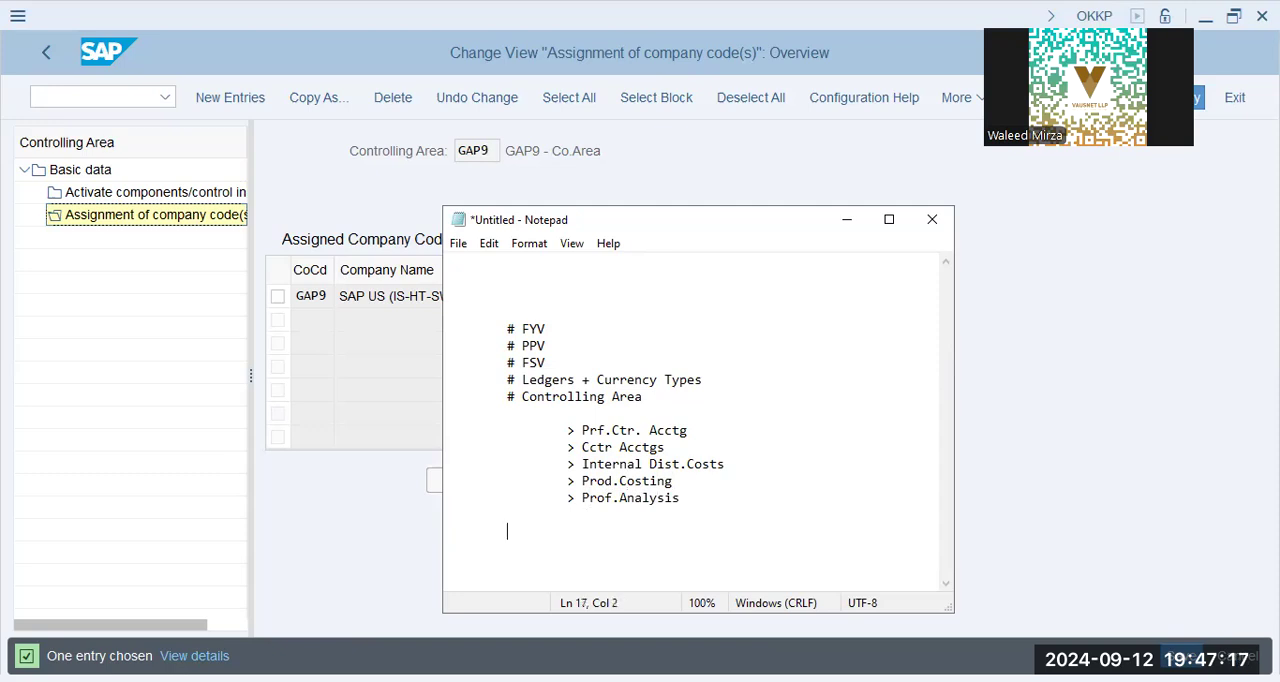
{"action": "type", "text": "# Co.Codes (N)"}
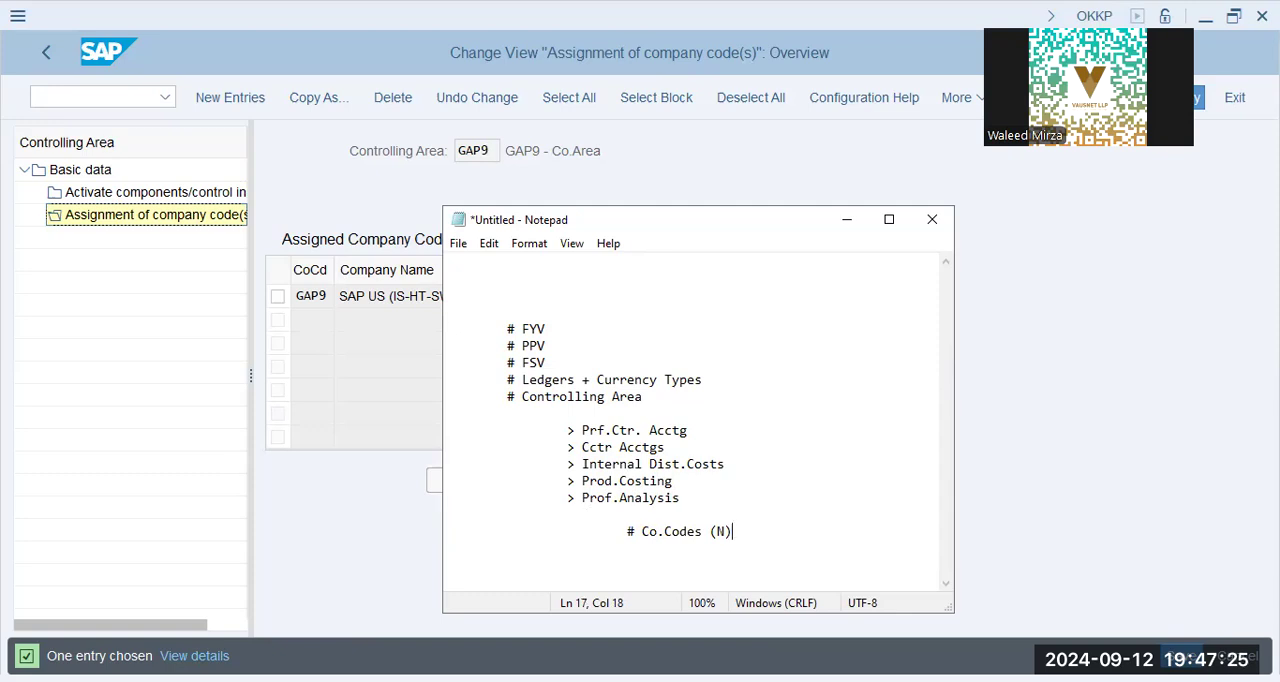
Start a deeper indented list under "# Co.Codes (N)" with the entries "Plant" and "Sales Org".
{"action": "key", "text": "Return"}
{"action": "key", "text": "Tab"}
{"action": "key", "text": "Tab"}
{"action": "key", "text": "Up"}
{"action": "key", "text": "Up"}
{"action": "key", "text": "Up"}
{"action": "key", "text": "Up"}
{"action": "key", "text": "Up"}
{"action": "key", "text": "Up"}
{"action": "key", "text": "Up"}
{"action": "left_click", "coordinate": [758, 533]}
{"action": "key", "text": "Return"}
{"action": "key", "text": "Tab"}
{"action": "key", "text": "Tab"}
{"action": "key", "text": "Tab"}
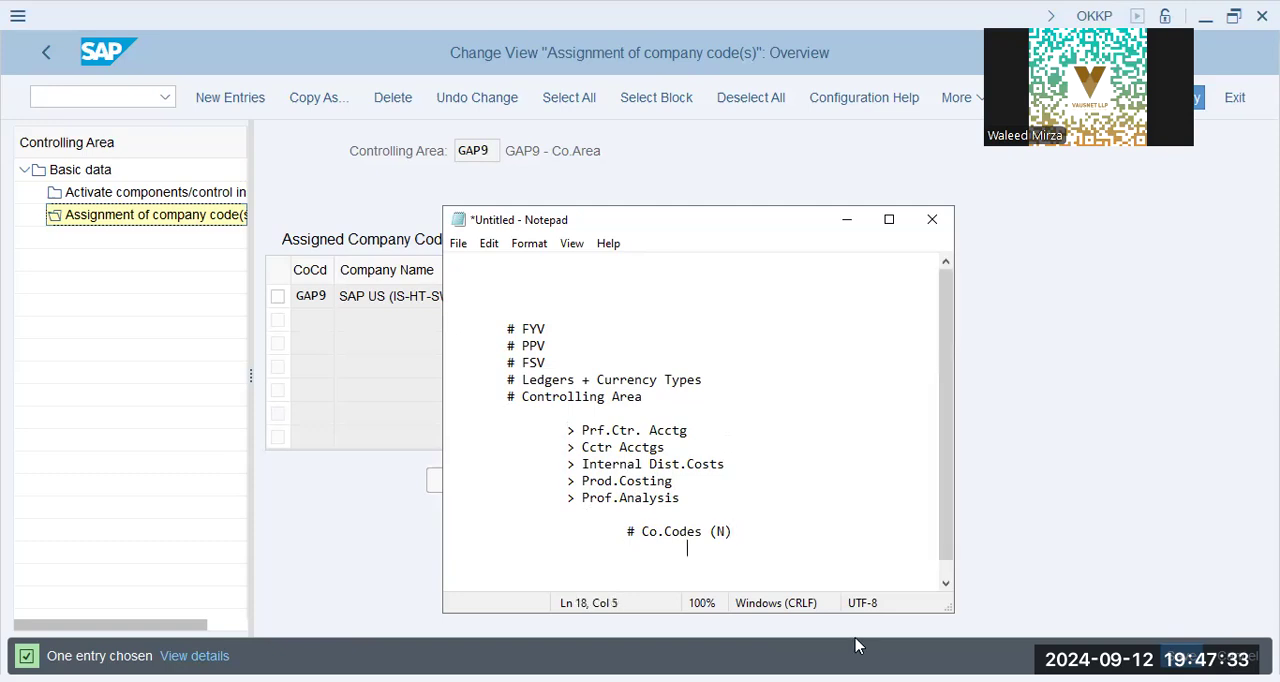
{"action": "type", "text": "Plant"}
{"action": "key", "text": "Return"}
{"action": "key", "text": "Tab"}
{"action": "key", "text": "Tab"}
{"action": "type", "text": "Sales Org"}
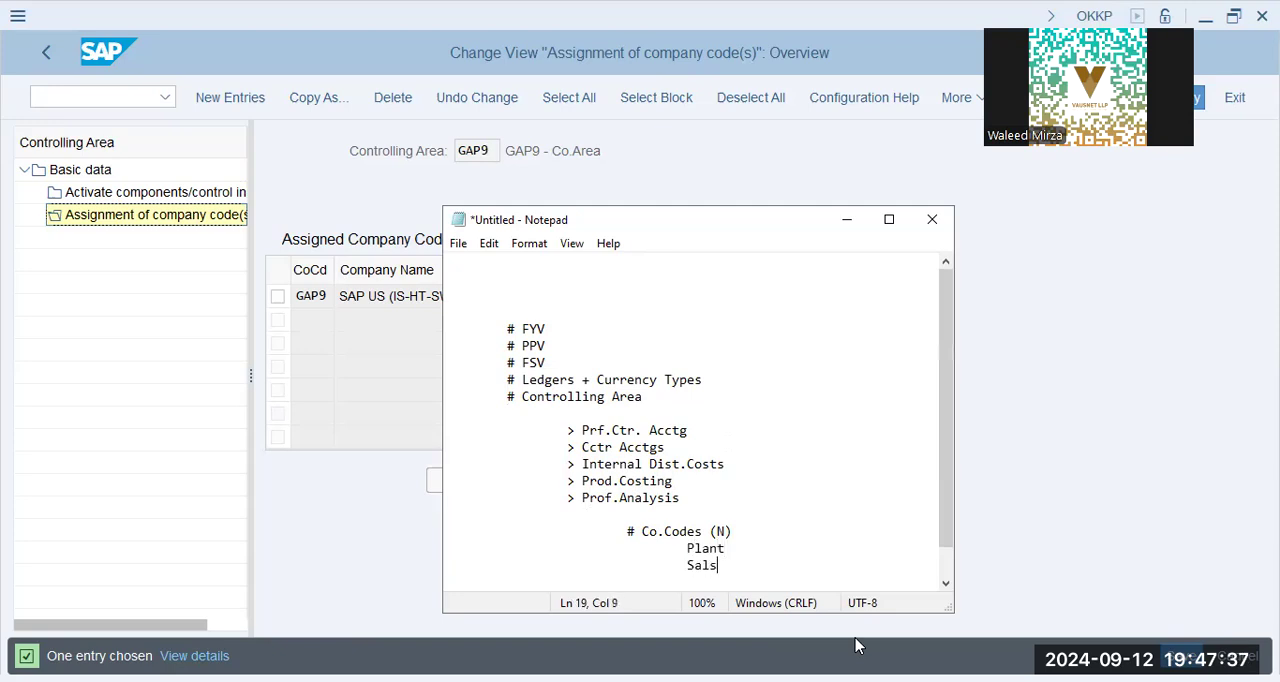
Add "Pur.Orgs" and "Divisions" on separate lines below "Sales Org".
{"action": "key", "text": "Return"}
{"action": "key", "text": "Tab"}
{"action": "type", "text": "Pur.Orgs"}
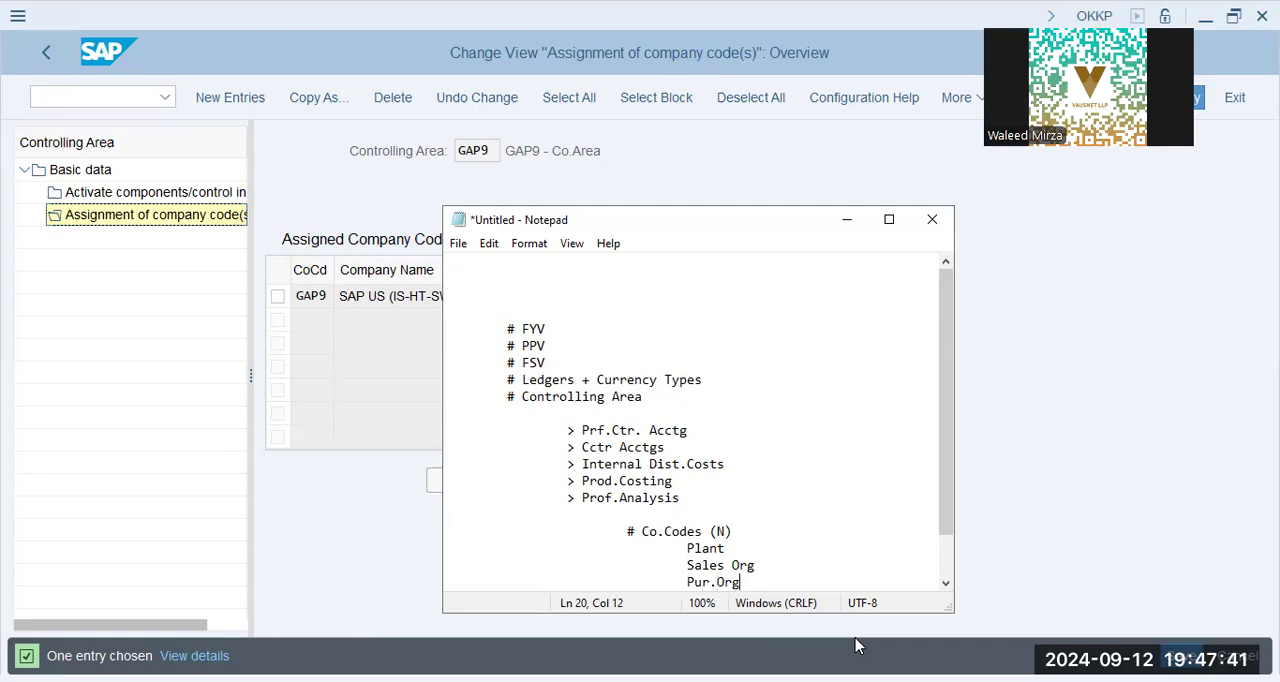
{"action": "key", "text": "Return"}
{"action": "key", "text": "Tab"}
{"action": "key", "text": "Tab"}
{"action": "type", "text": "Divisions"}
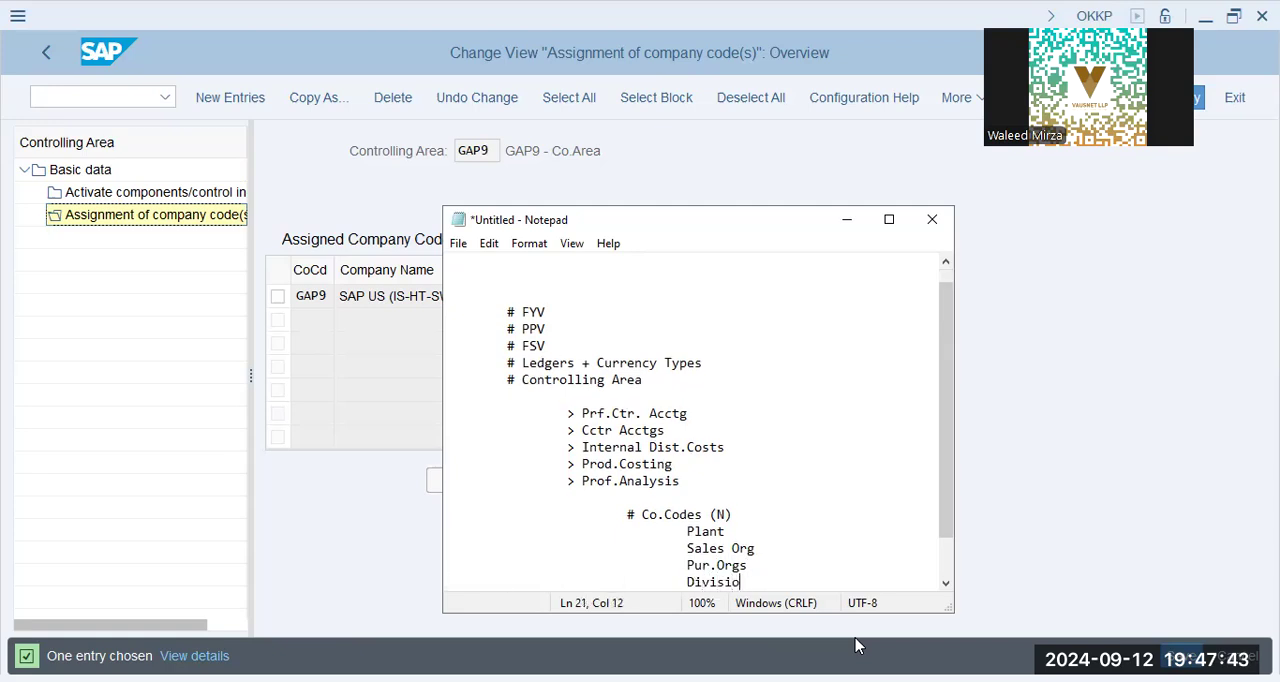
Add "Dist.Ctrs" and "Stor.Loc" on separate lines below "Divisions".
{"action": "key", "text": "Return"}
{"action": "key", "text": "Tab"}
{"action": "type", "text": "Dist.Ctrs"}
{"action": "key", "text": "Return"}
{"action": "key", "text": "Tab"}
{"action": "key", "text": "Tab"}
{"action": "key", "text": "BackSpace"}
{"action": "key", "text": "BackSpace"}
{"action": "type", "text": "Stor.Loc"}
Add "Loc" and "Sales Area" on separate lines below "Stor.Loc".
{"action": "key", "text": "Return"}
{"action": "key", "text": "Tab"}
{"action": "type", "text": "Loc"}
{"action": "type", "text": "a"}
{"action": "key", "text": "BackSpace"}
{"action": "key", "text": "Return"}
{"action": "key", "text": "Tab"}
{"action": "key", "text": "Tab"}
{"action": "type", "text": "SSales"}
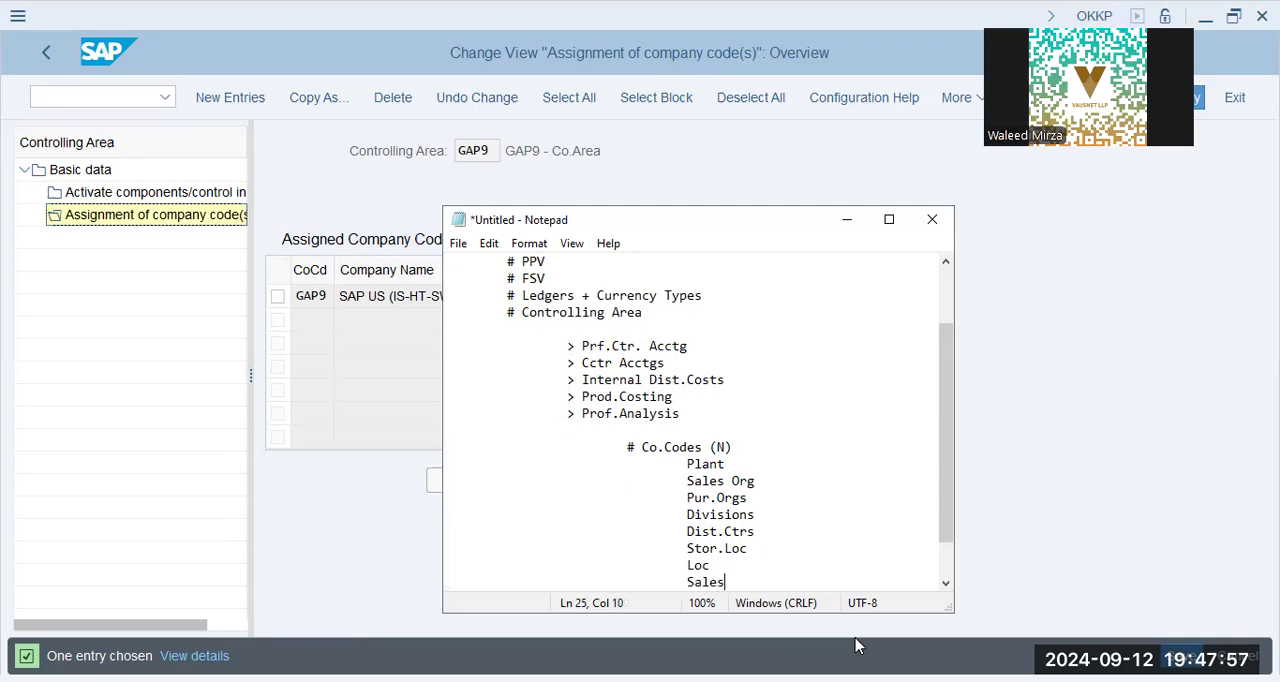
{"action": "type", "text": " Area, Sales Office"}
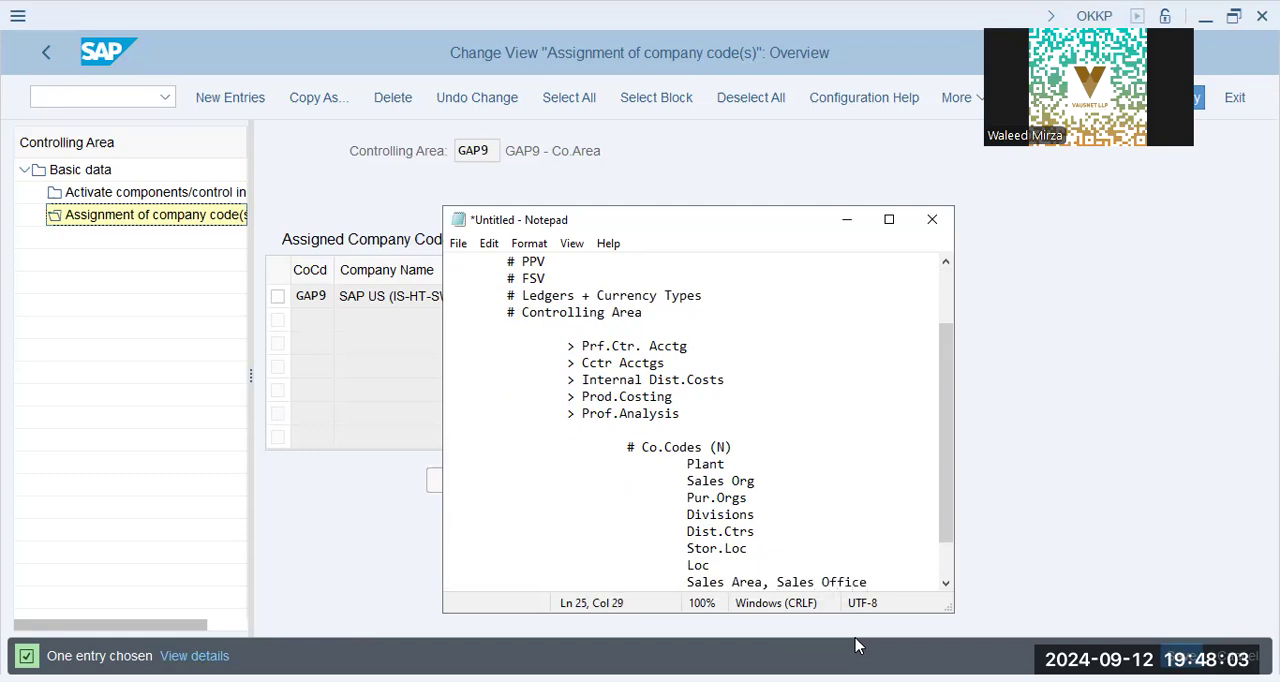
Add ", Sales Office" after "Sales Area" and start a new line at the same indentation below it.
{"action": "key", "text": "Return"}
{"action": "key", "text": "Tab"}
{"action": "key", "text": "Tab"}
{"action": "key", "text": "Tab"}
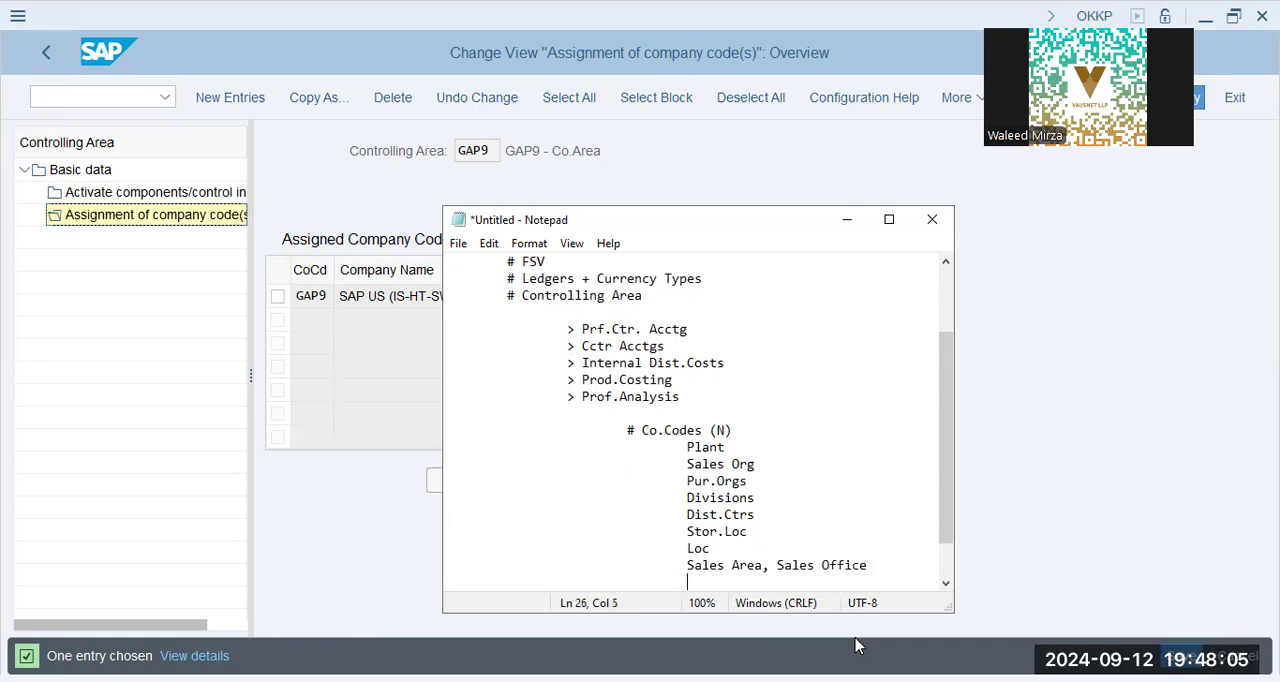
{"action": "key", "text": "shift+Up"}
{"action": "key", "text": "shift+Up"}
{"action": "key", "text": "shift+Up"}
{"action": "key", "text": "shift+Up"}
{"action": "key", "text": "shift+Up"}
{"action": "key", "text": "shift+Up"}
{"action": "key", "text": "shift+Up"}
{"action": "key", "text": "shift+Up"}
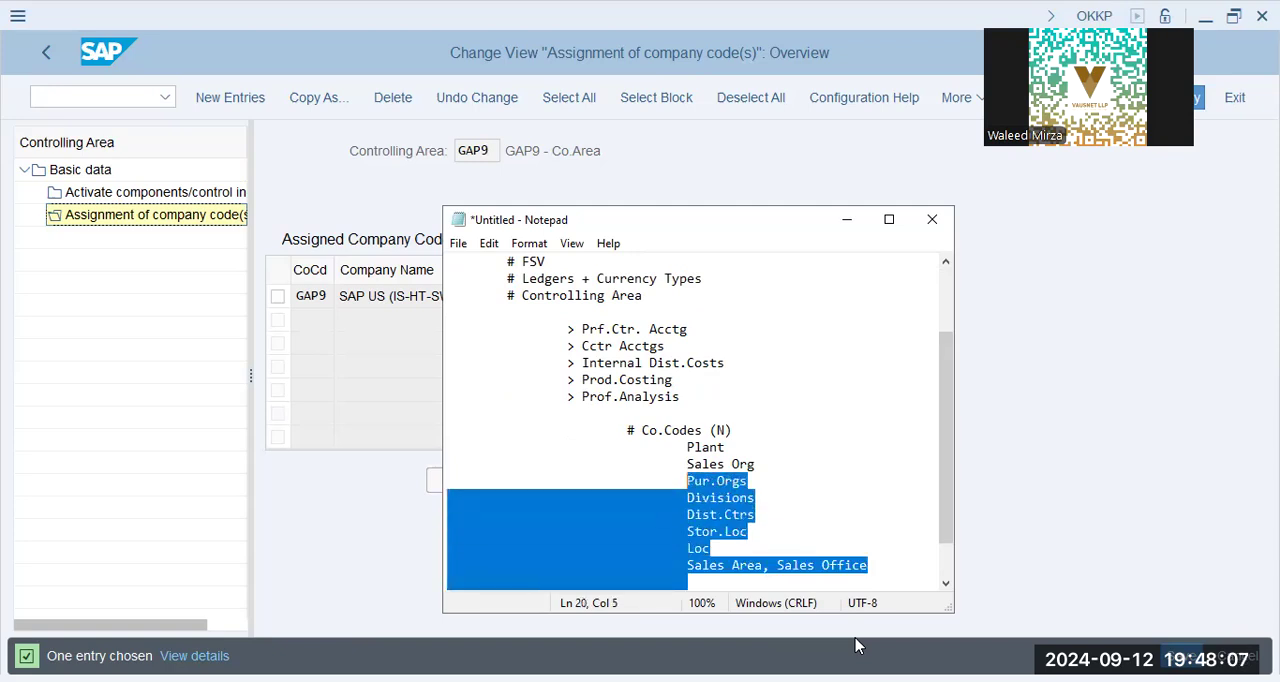
{"action": "key", "text": "Up"}
{"action": "key", "text": "Down"}
{"action": "key", "text": "Down"}
{"action": "key", "text": "Down"}
{"action": "key", "text": "Down"}
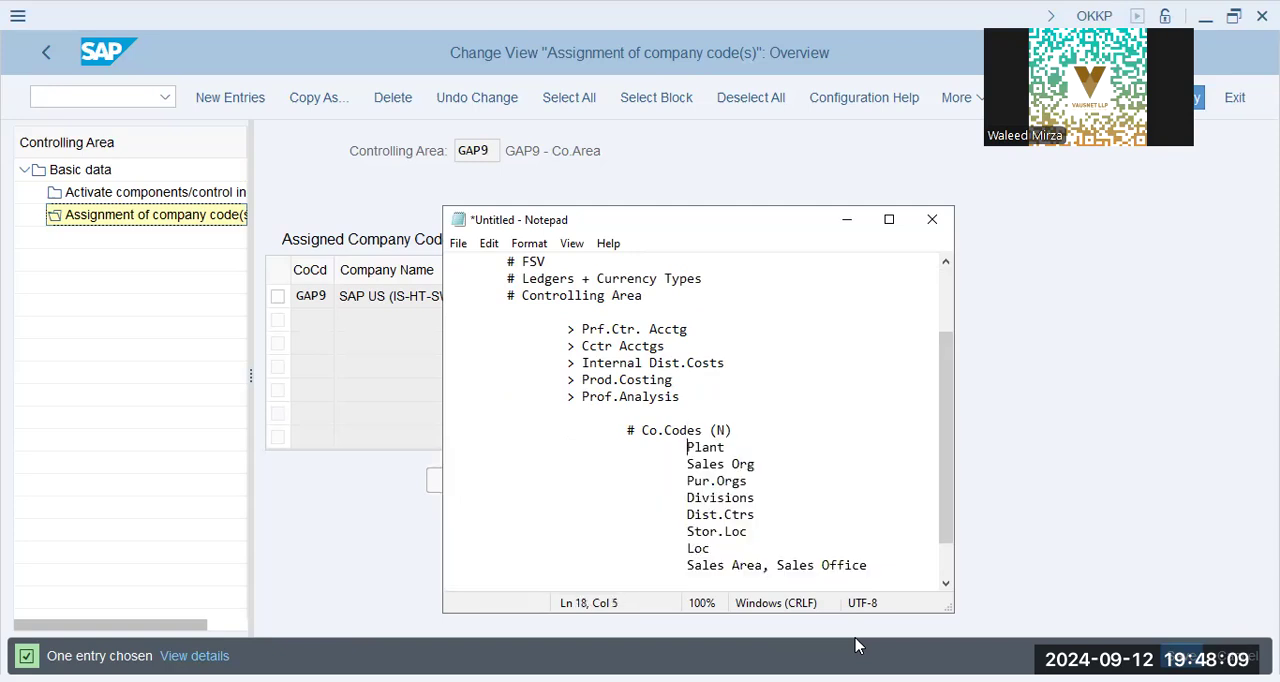
Add blank lines indented like the organizational units below "Sales Area, Sales Office".
{"action": "key", "text": "Return"}
{"action": "key", "text": "Tab"}
{"action": "key", "text": "Tab"}
{"action": "key", "text": "Tab"}
{"action": "key", "text": "Tab"}
{"action": "key", "text": "Return"}
{"action": "key", "text": "Tab"}
{"action": "key", "text": "Tab"}
{"action": "key", "text": "Tab"}
{"action": "key", "text": "Tab"}
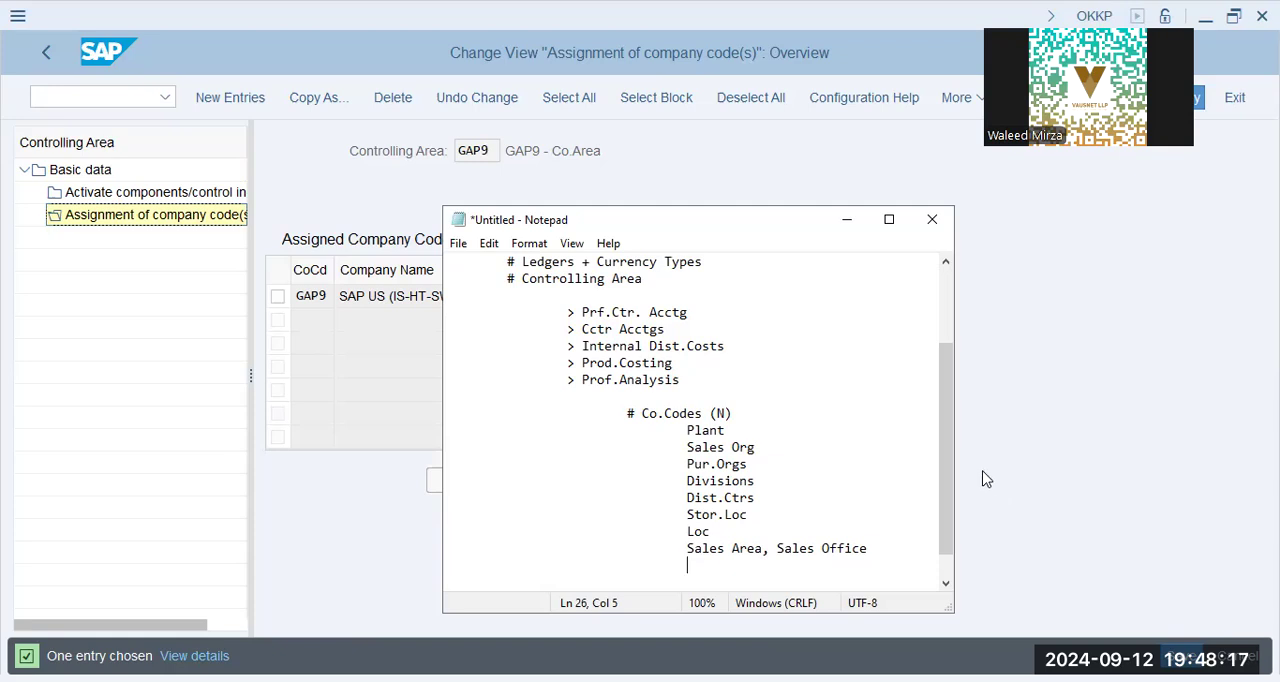
Review the components noted under "# Controlling Area" and the organizational units listed under "# Co.Codes (N)".
{"action": "left_click", "coordinate": [663, 429]}
{"action": "left_click", "coordinate": [741, 418]}
{"action": "left_click_drag", "start_coordinate": [538, 283], "coordinate": [656, 294]}
{"action": "left_click", "coordinate": [742, 426]}
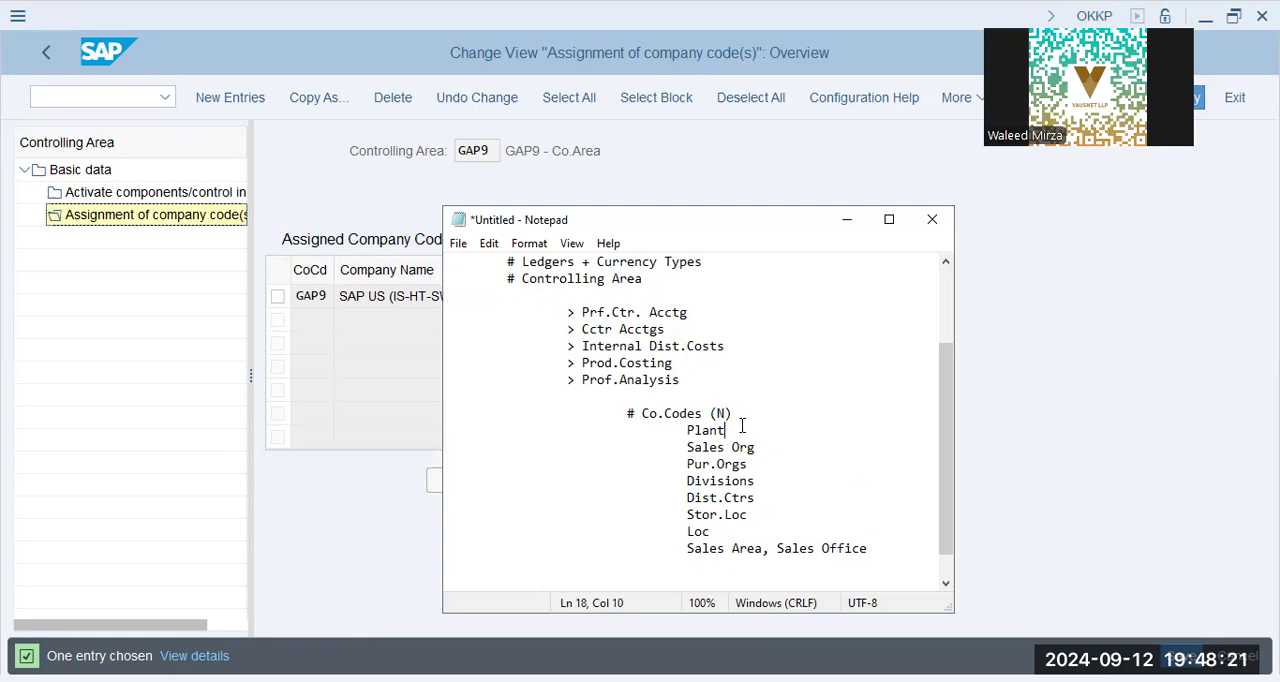
{"action": "left_click_drag", "start_coordinate": [695, 387], "coordinate": [543, 315]}
{"action": "left_click", "coordinate": [683, 378]}
{"action": "left_click_drag", "start_coordinate": [682, 380], "coordinate": [543, 309]}
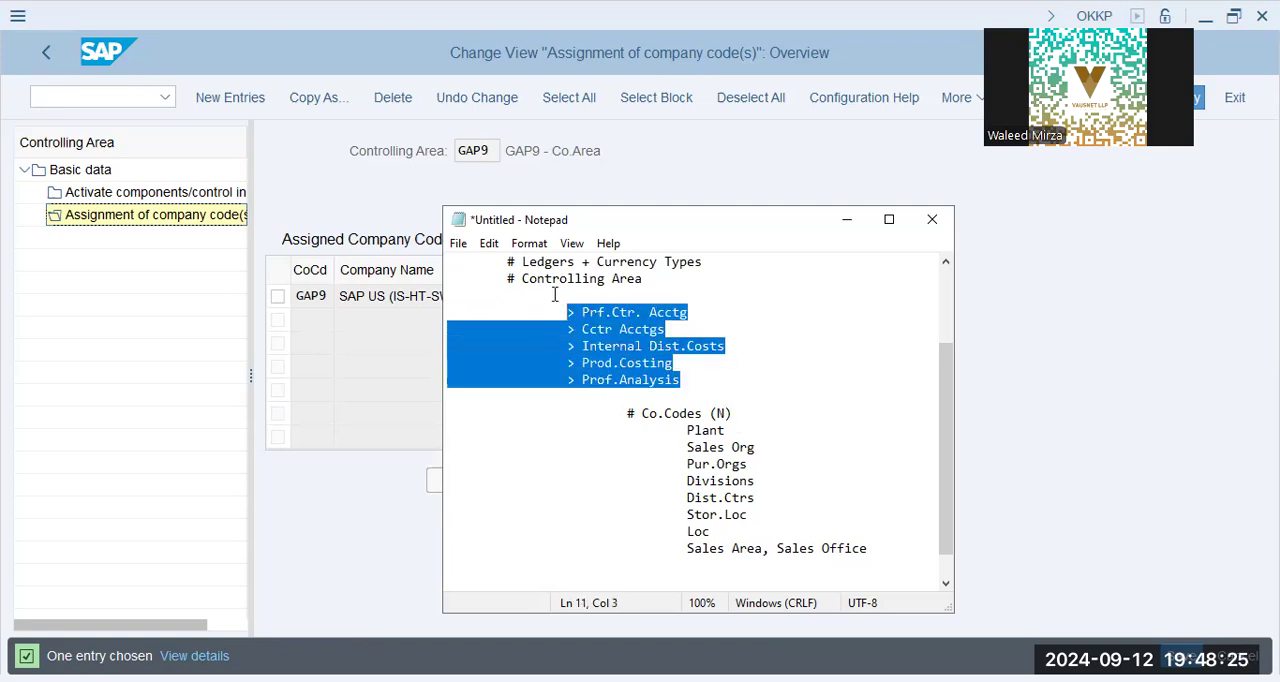
{"action": "left_click", "coordinate": [556, 294]}
{"action": "left_click", "coordinate": [652, 306]}
{"action": "left_click", "coordinate": [706, 375]}
{"action": "left_click_drag", "start_coordinate": [736, 417], "coordinate": [789, 414]}
{"action": "left_click", "coordinate": [759, 430]}
{"action": "left_click_drag", "start_coordinate": [684, 430], "coordinate": [880, 550]}
{"action": "left_click", "coordinate": [838, 484]}
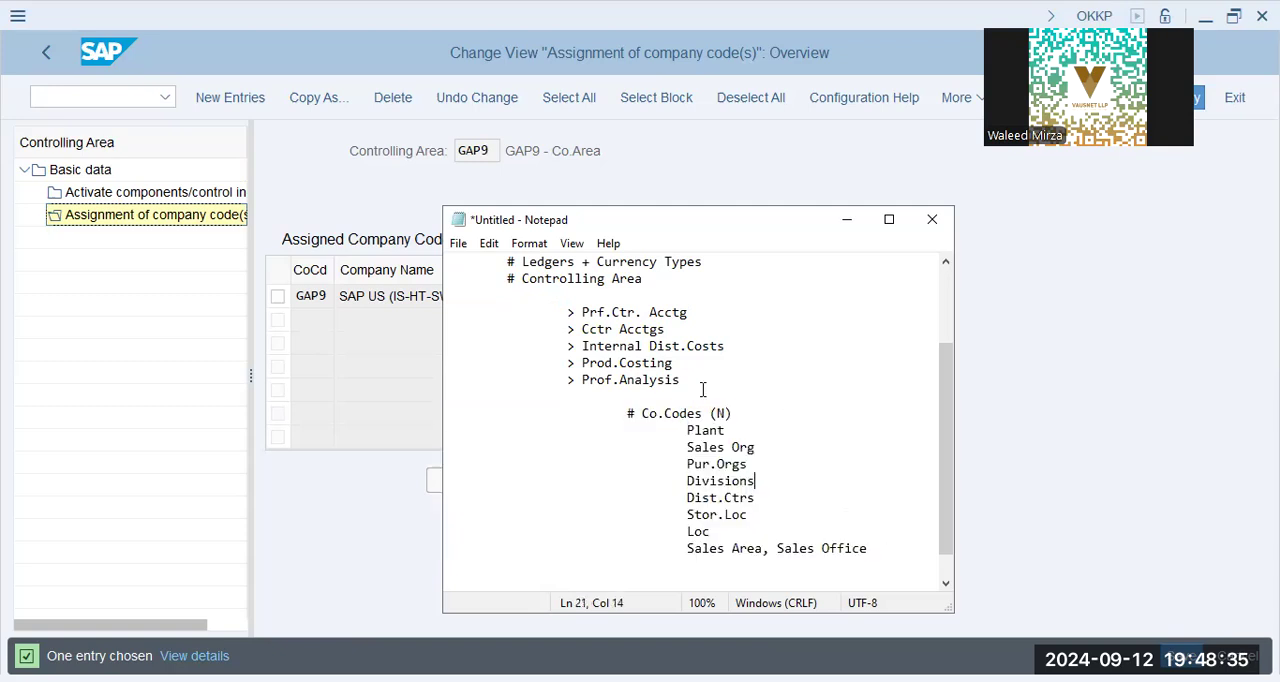
{"action": "left_click_drag", "start_coordinate": [660, 398], "coordinate": [500, 281]}
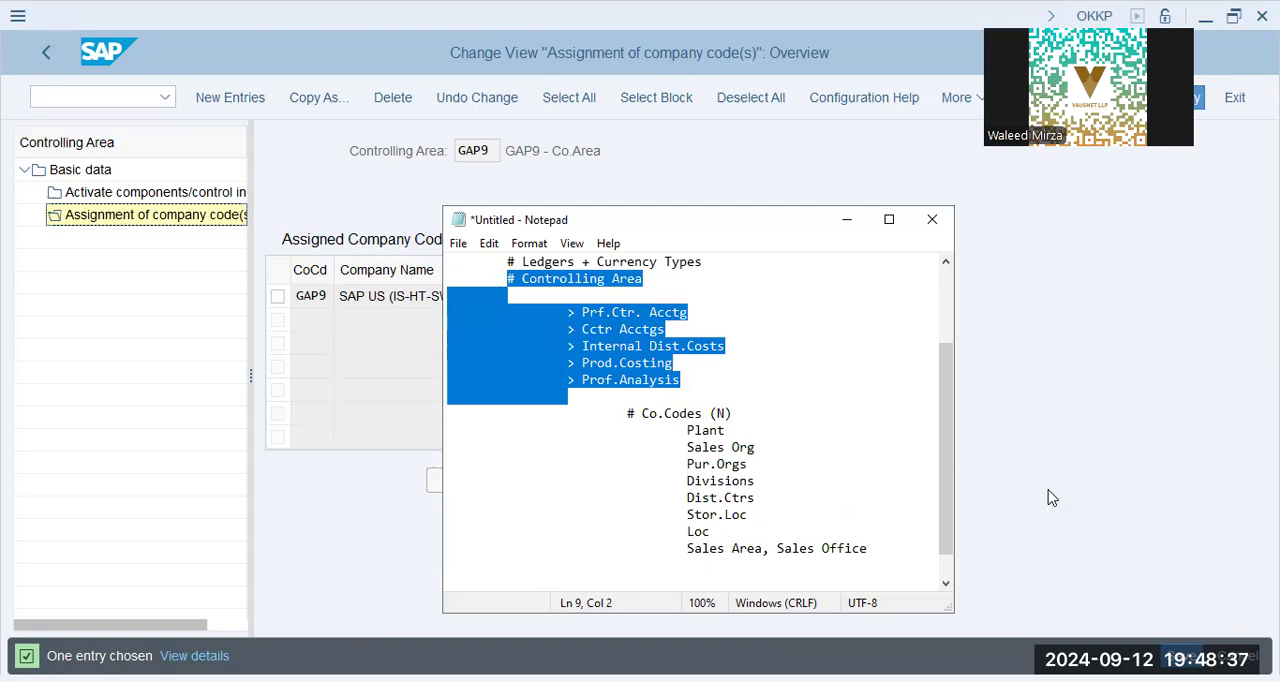
Leave the GAP9 controlling area maintenance for the implementation guide in SAP and collapse its Controlling node.
{"action": "left_click", "coordinate": [47, 50]}
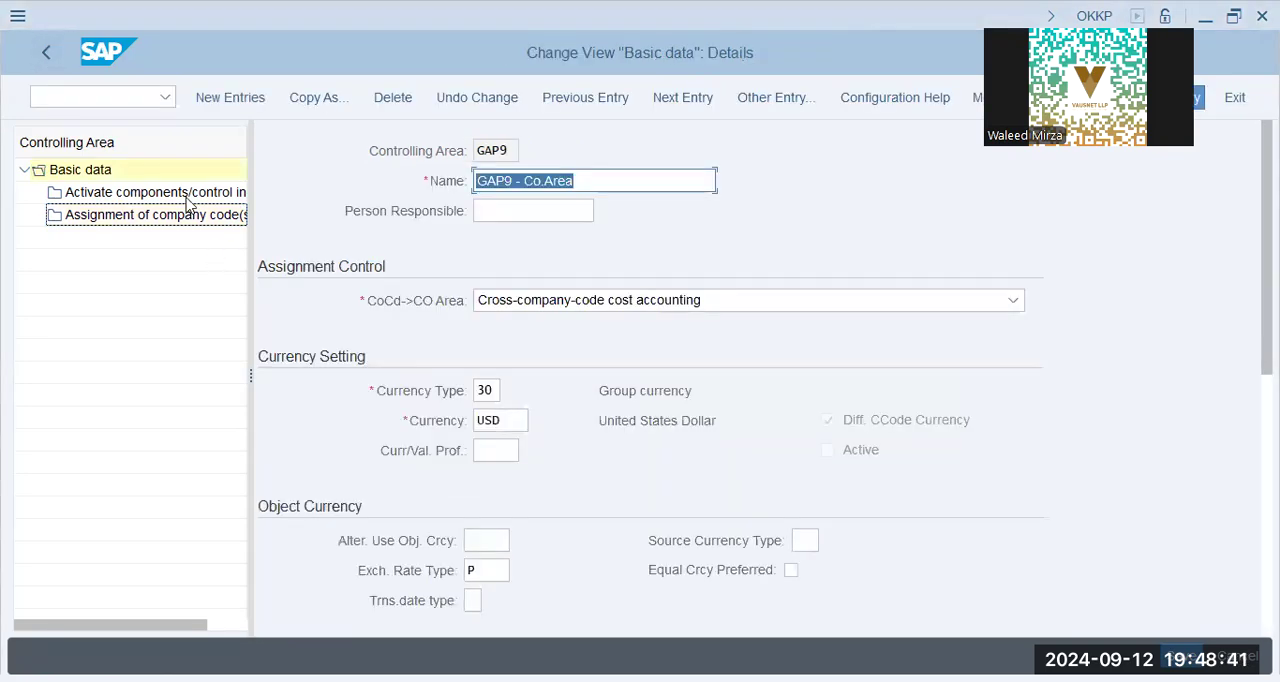
{"action": "left_click", "coordinate": [50, 53]}
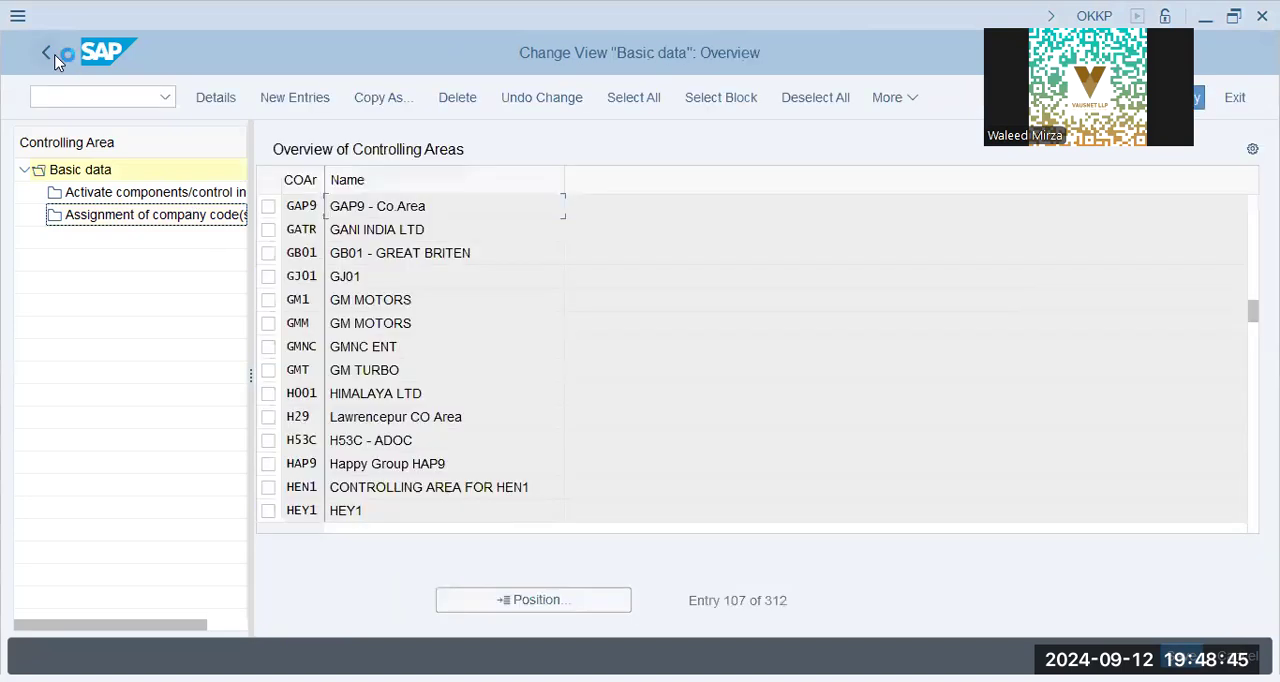
{"action": "left_click", "coordinate": [47, 53]}
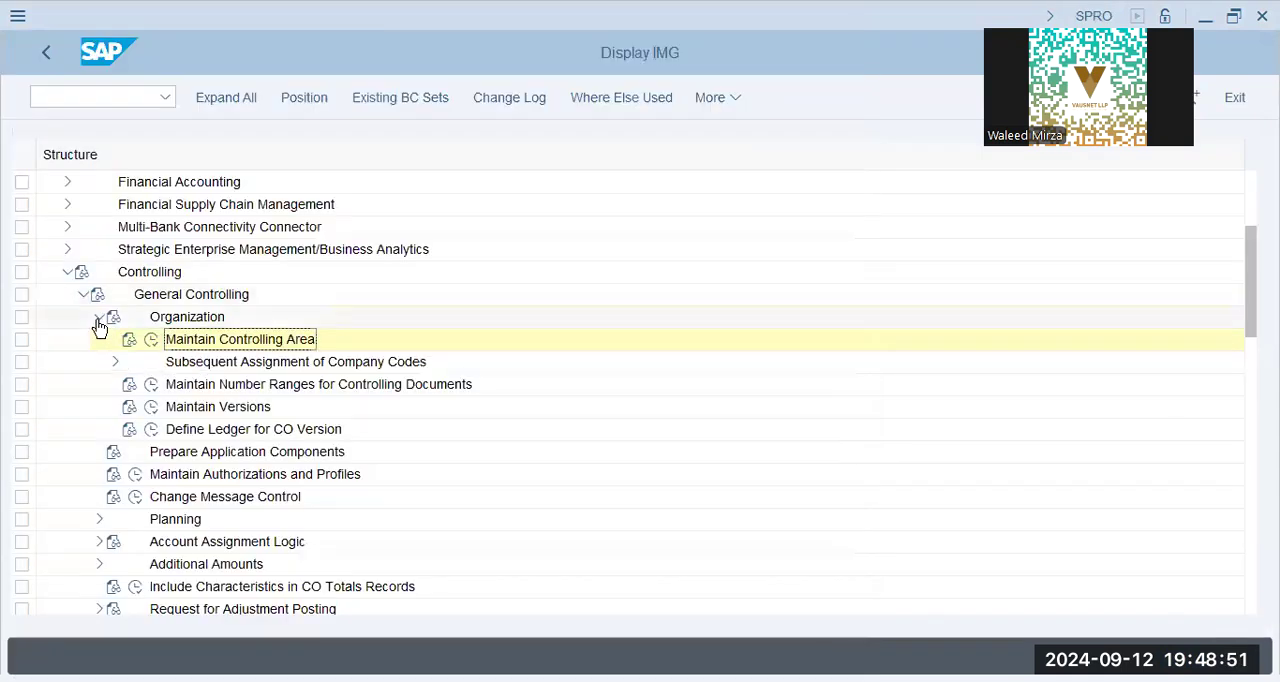
{"action": "left_click", "coordinate": [98, 318]}
{"action": "left_click", "coordinate": [84, 296]}
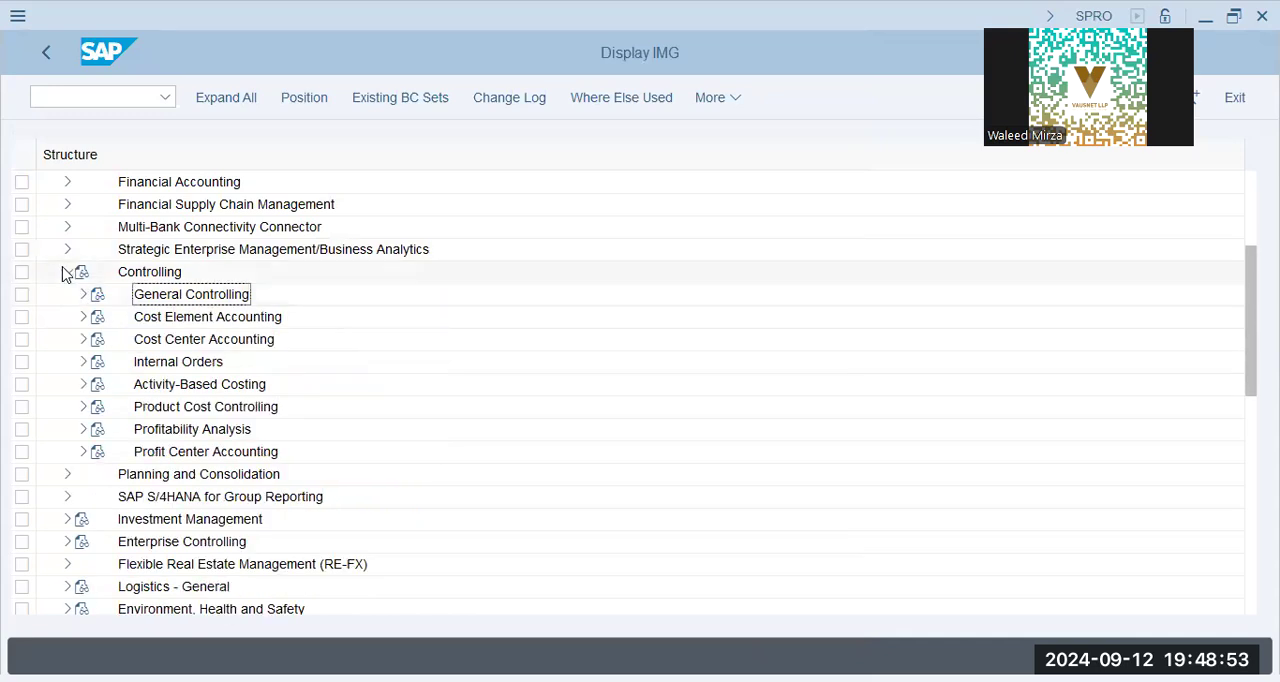
{"action": "left_click", "coordinate": [68, 271]}
{"action": "scroll", "coordinate": [181, 403], "scroll_direction": "up", "scroll_amount": 3}
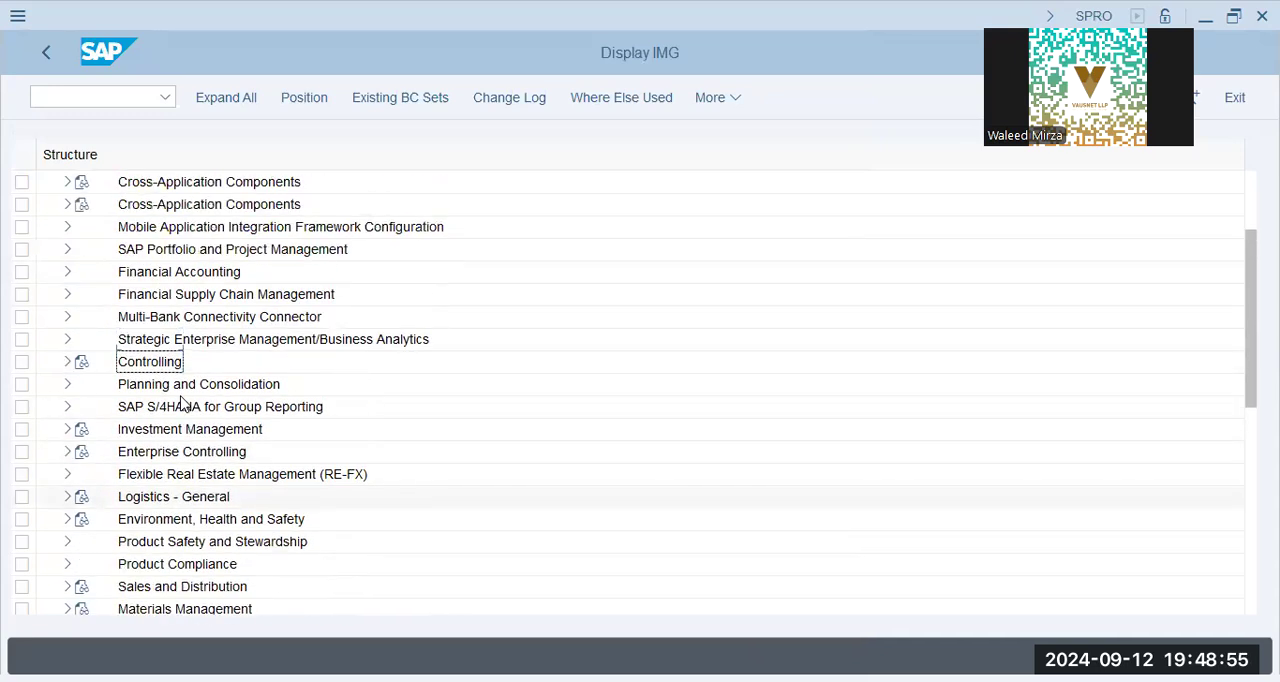
Open central G/L account editing with transaction code FS00.
{"action": "left_click", "coordinate": [114, 109]}
{"action": "type", "text": "/n fs00"}
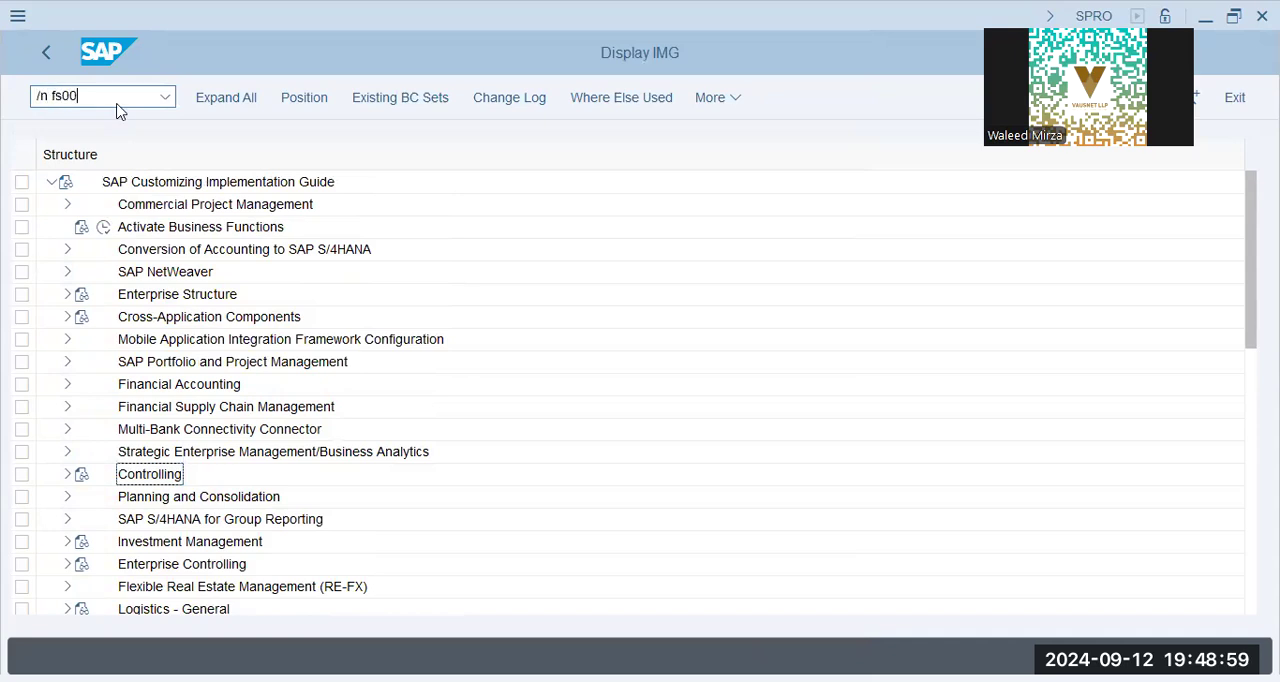
{"action": "key", "text": "Return"}
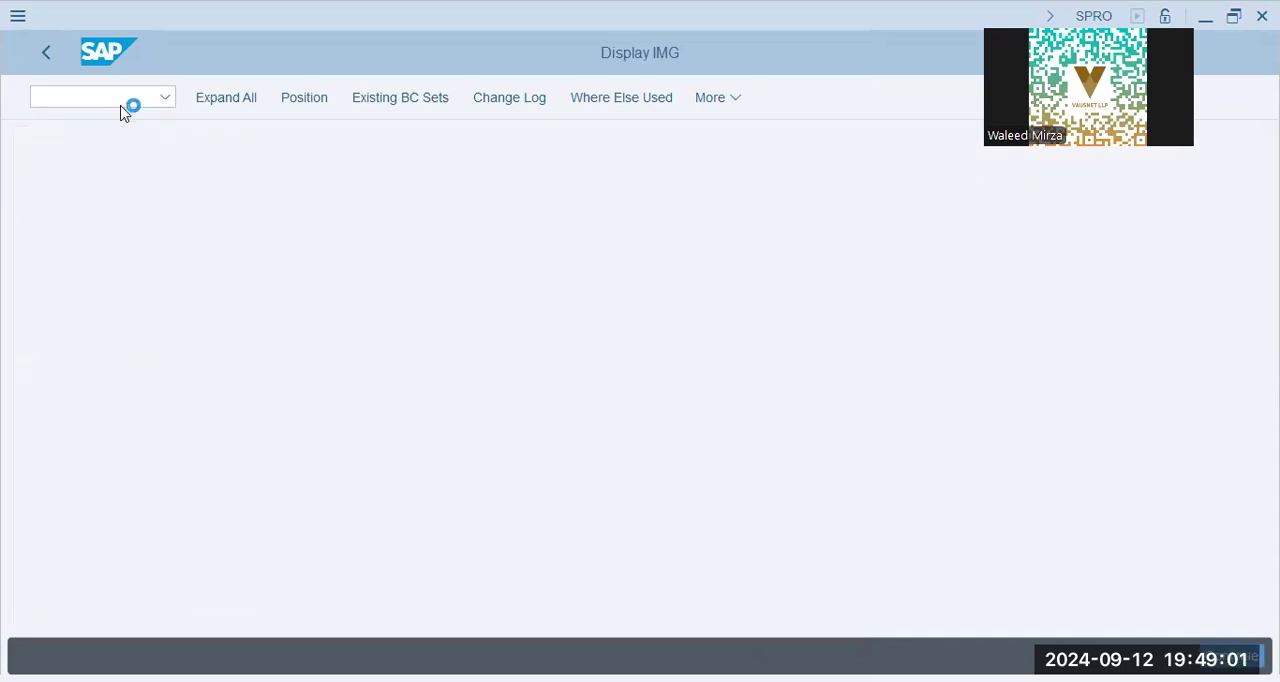
Return to SAP Easy Access and open FS00 - Centrally among the General Ledger's individual processing transactions for G/L account master records.
{"action": "left_click", "coordinate": [97, 100]}
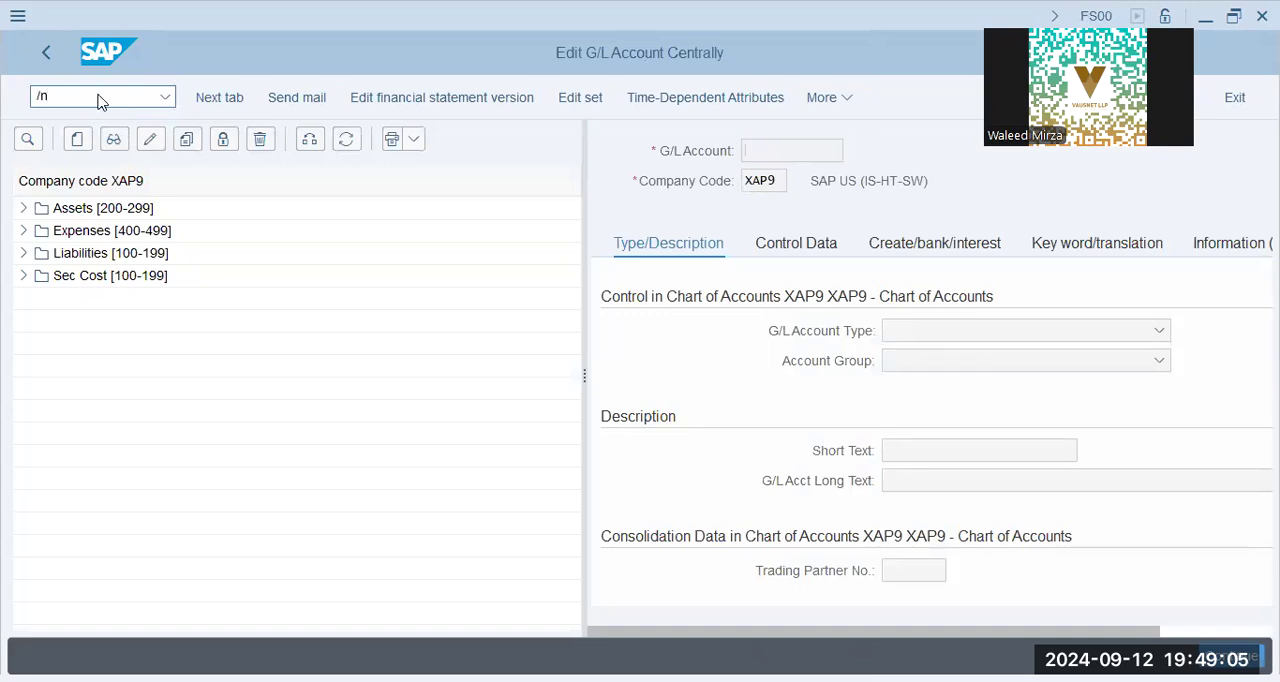
{"action": "key", "text": "Return"}
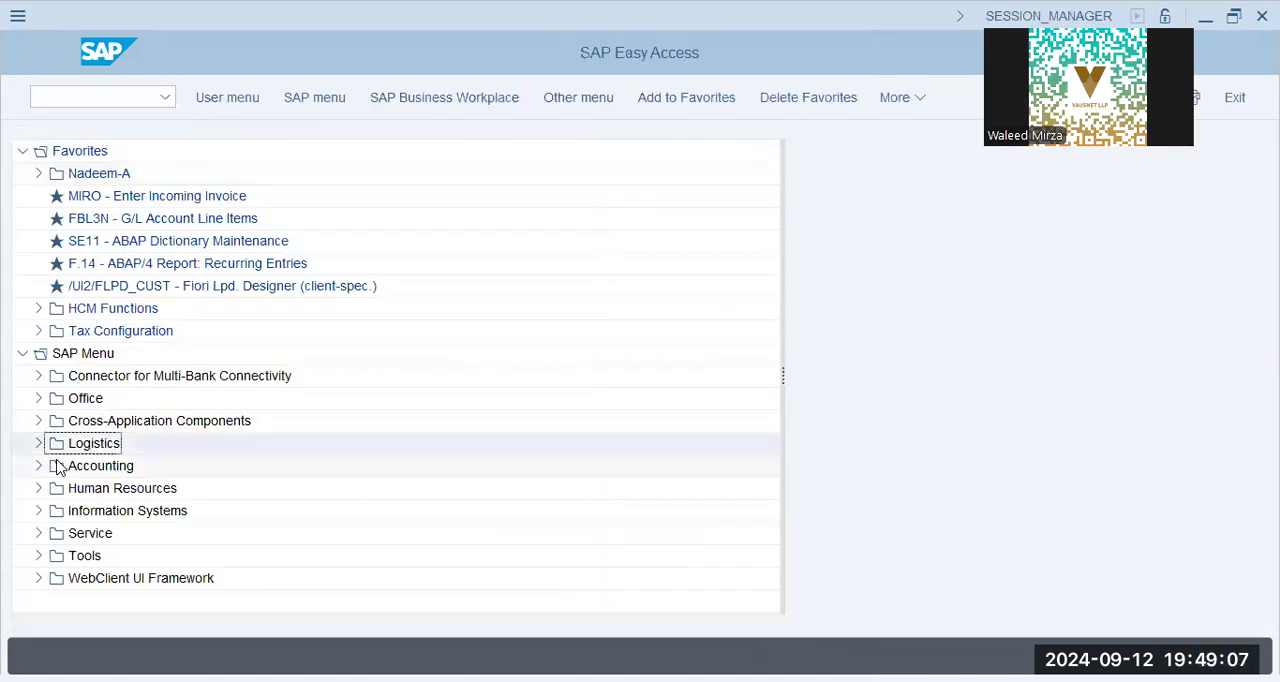
{"action": "left_click", "coordinate": [38, 466]}
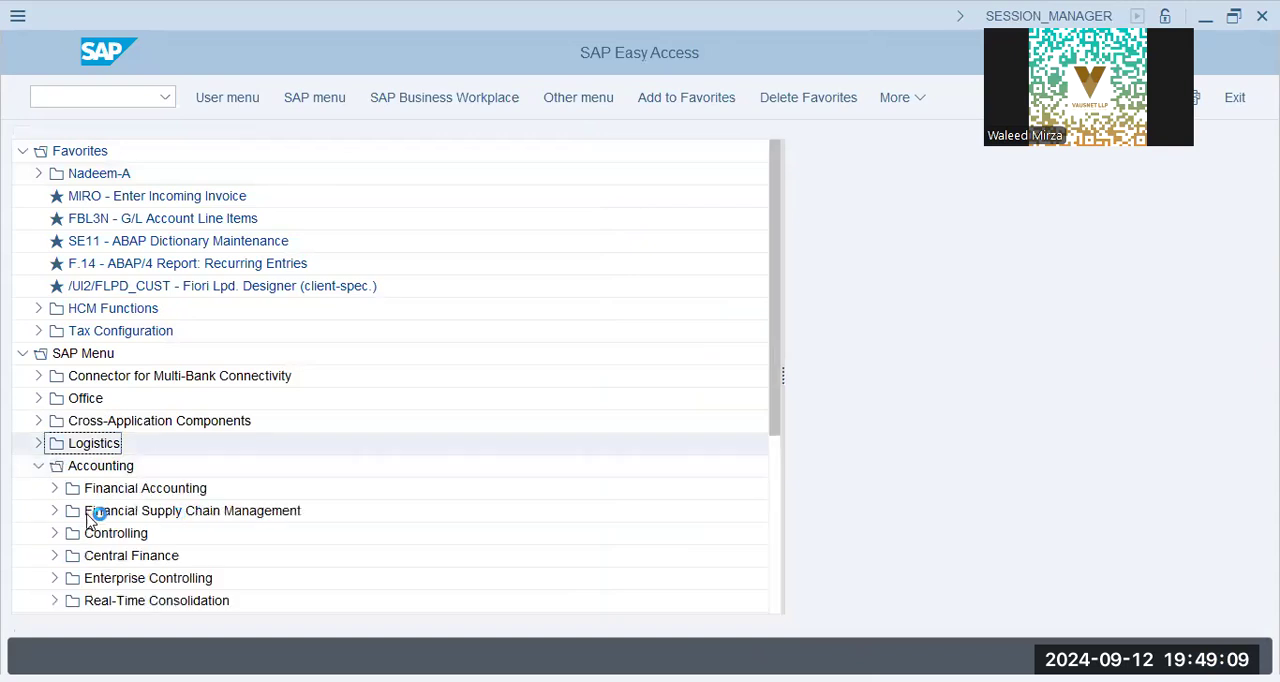
{"action": "left_click", "coordinate": [54, 488]}
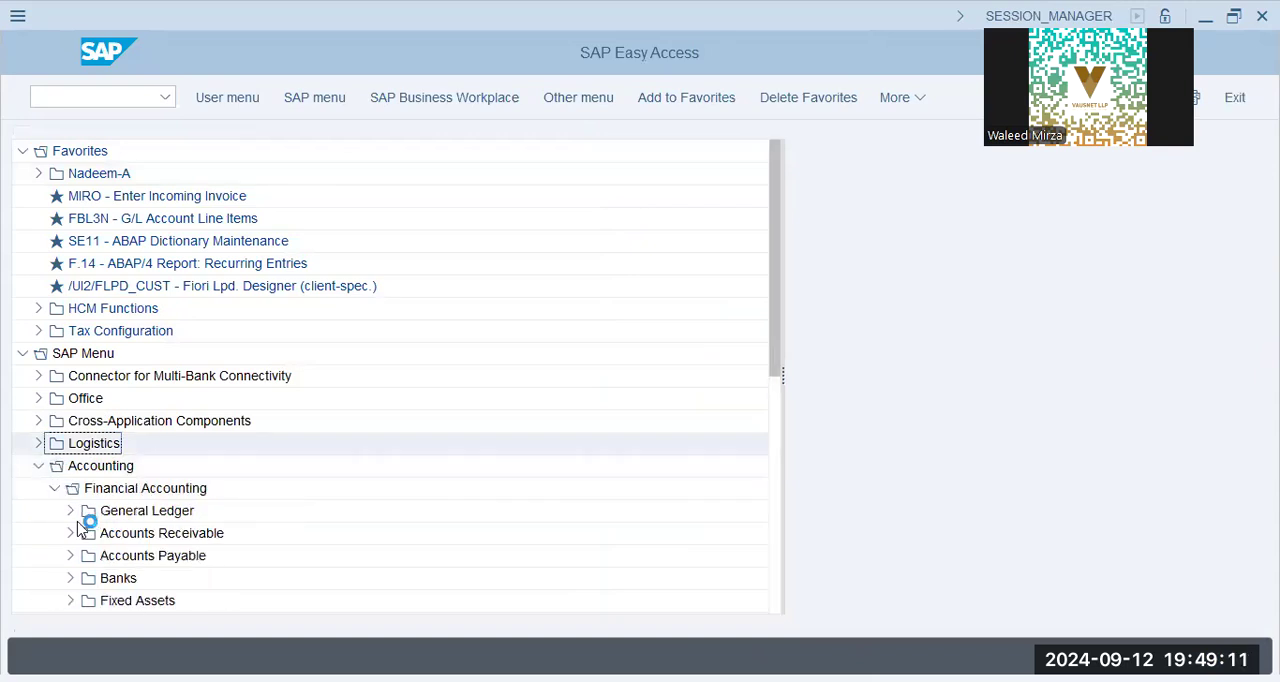
{"action": "left_click", "coordinate": [71, 510]}
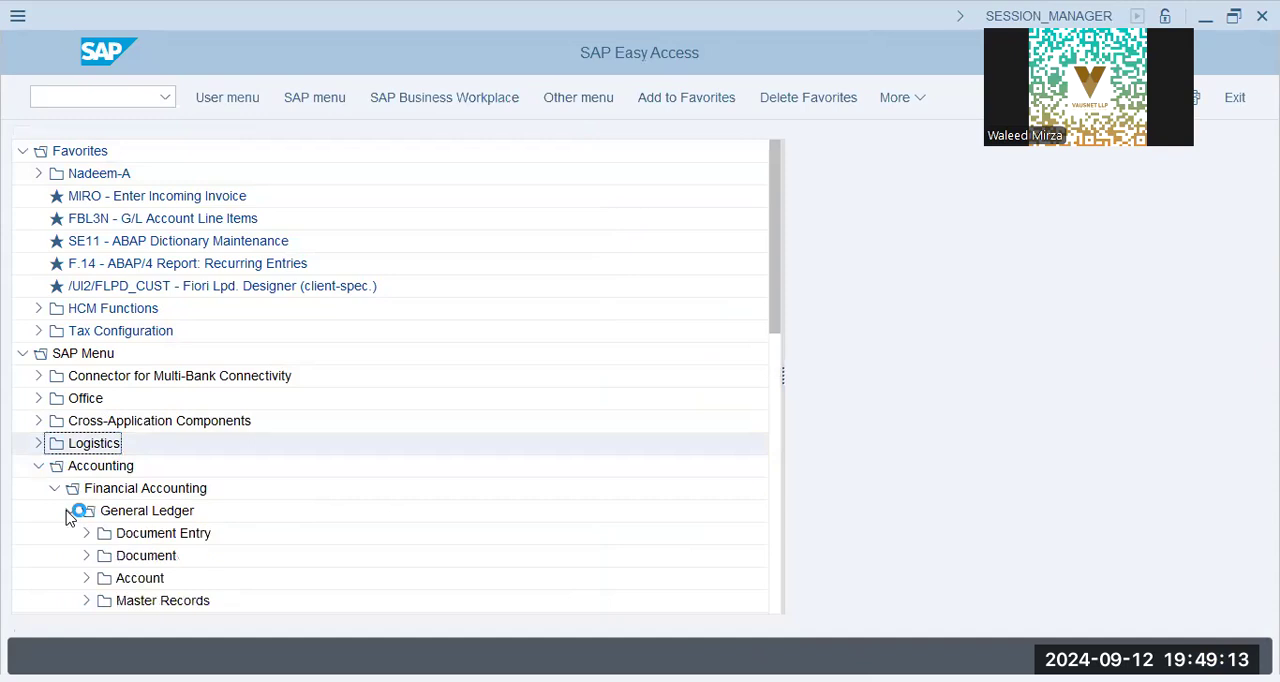
{"action": "scroll", "coordinate": [85, 592], "scroll_direction": "down", "scroll_amount": 1}
{"action": "double_click", "coordinate": [104, 577]}
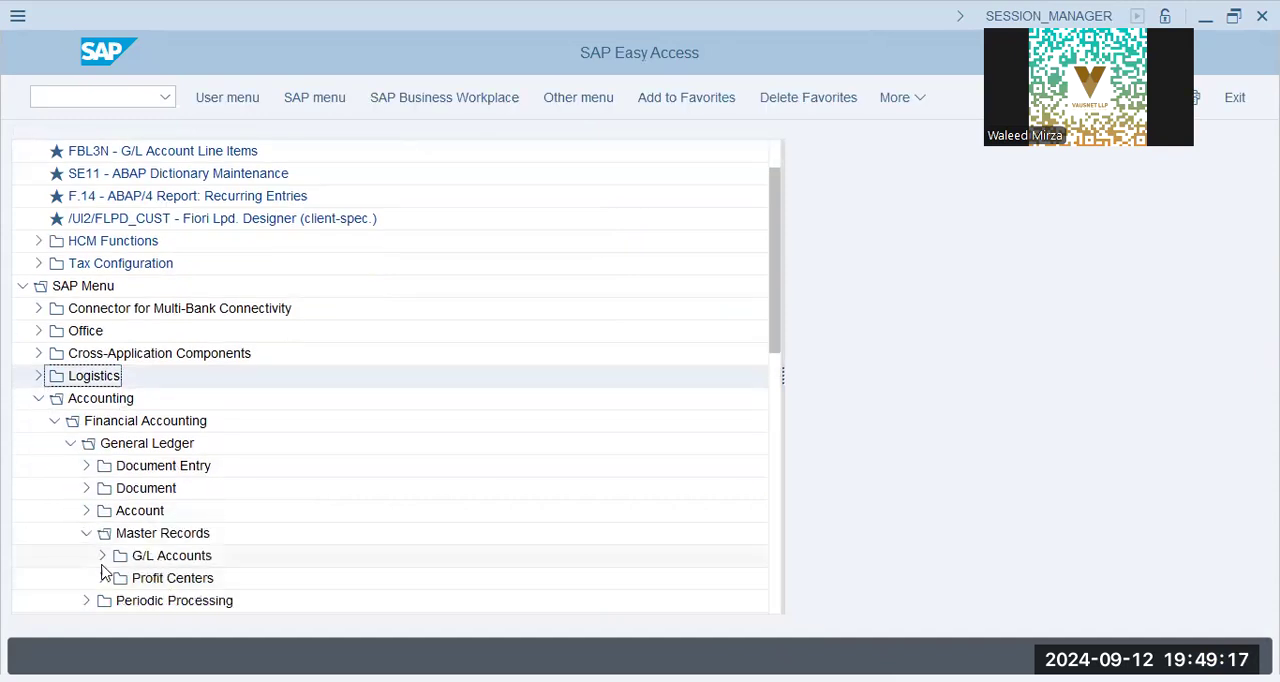
{"action": "left_click", "coordinate": [102, 557]}
{"action": "left_click", "coordinate": [130, 514]}
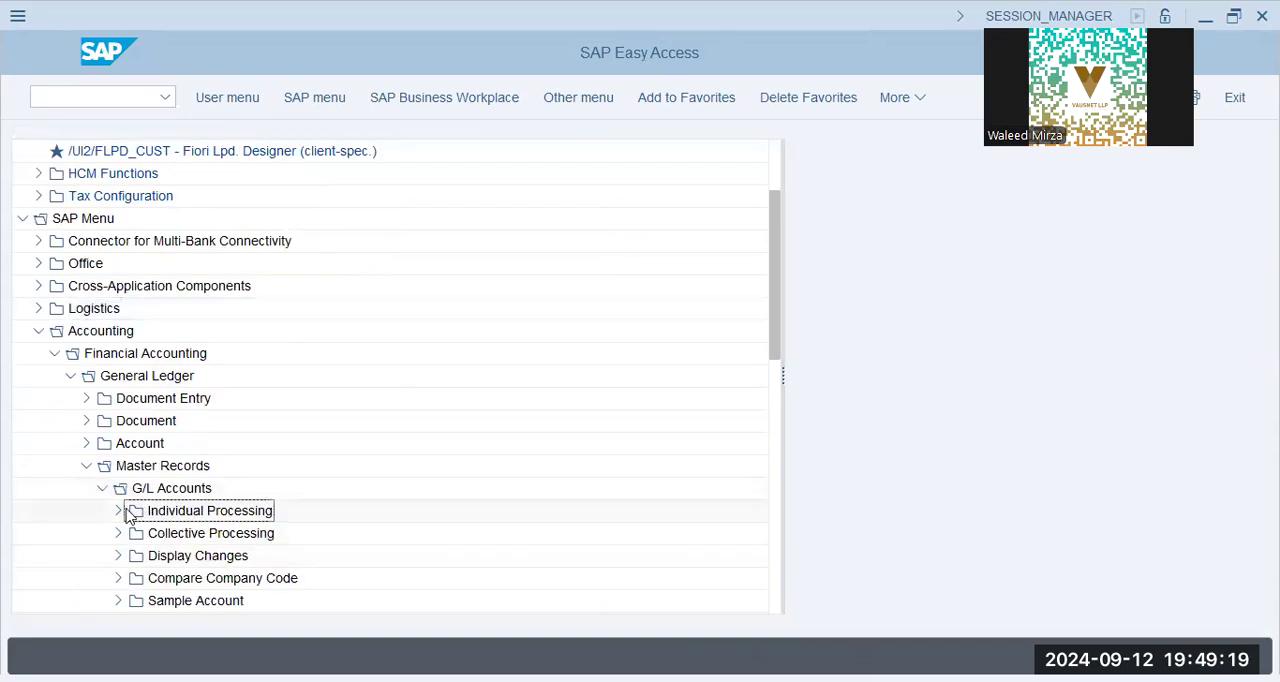
{"action": "left_click", "coordinate": [117, 511]}
{"action": "double_click", "coordinate": [207, 532]}
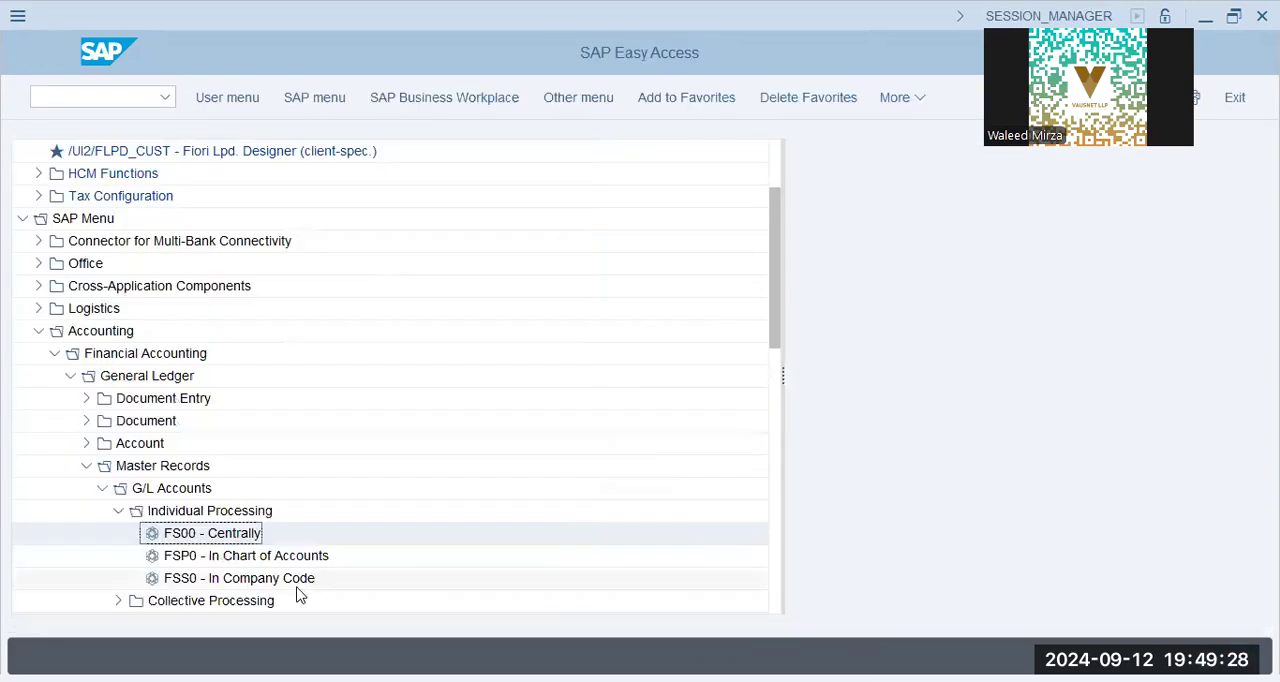
Look at the FSS0 - In Company Code and FSP0 - In Chart of Accounts entries, and reopen FS00 - Centrally.
{"action": "left_click", "coordinate": [302, 582]}
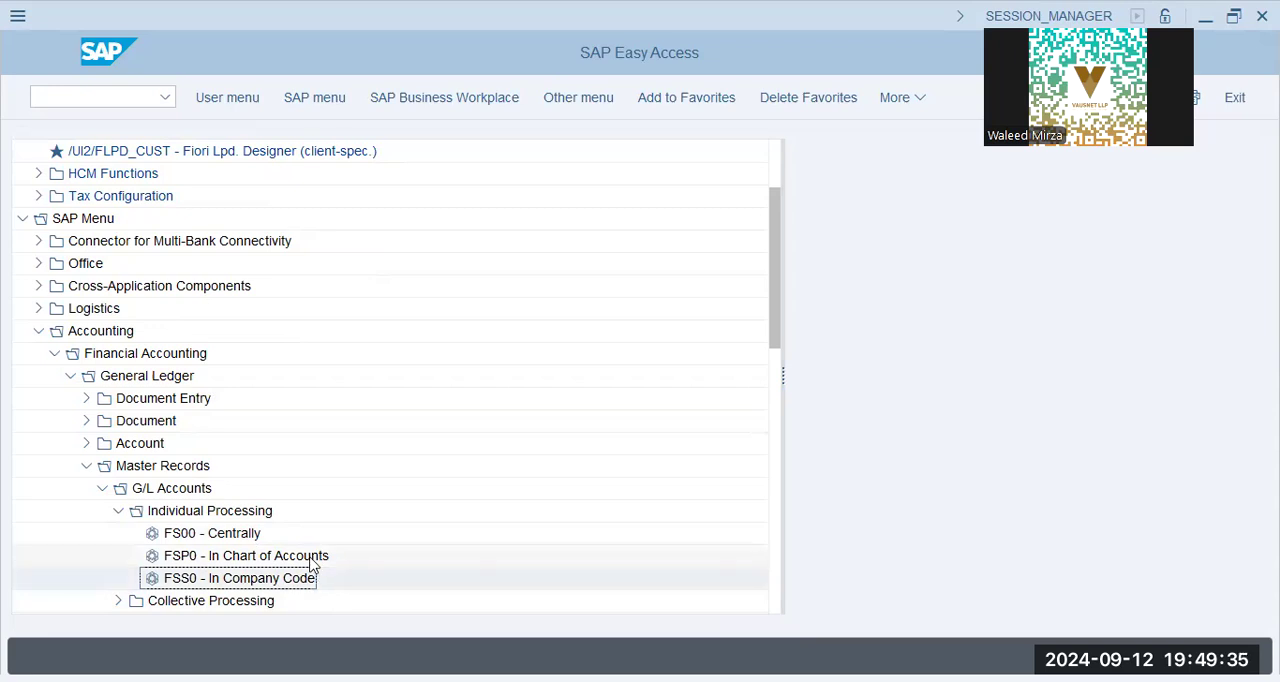
{"action": "left_click", "coordinate": [304, 563]}
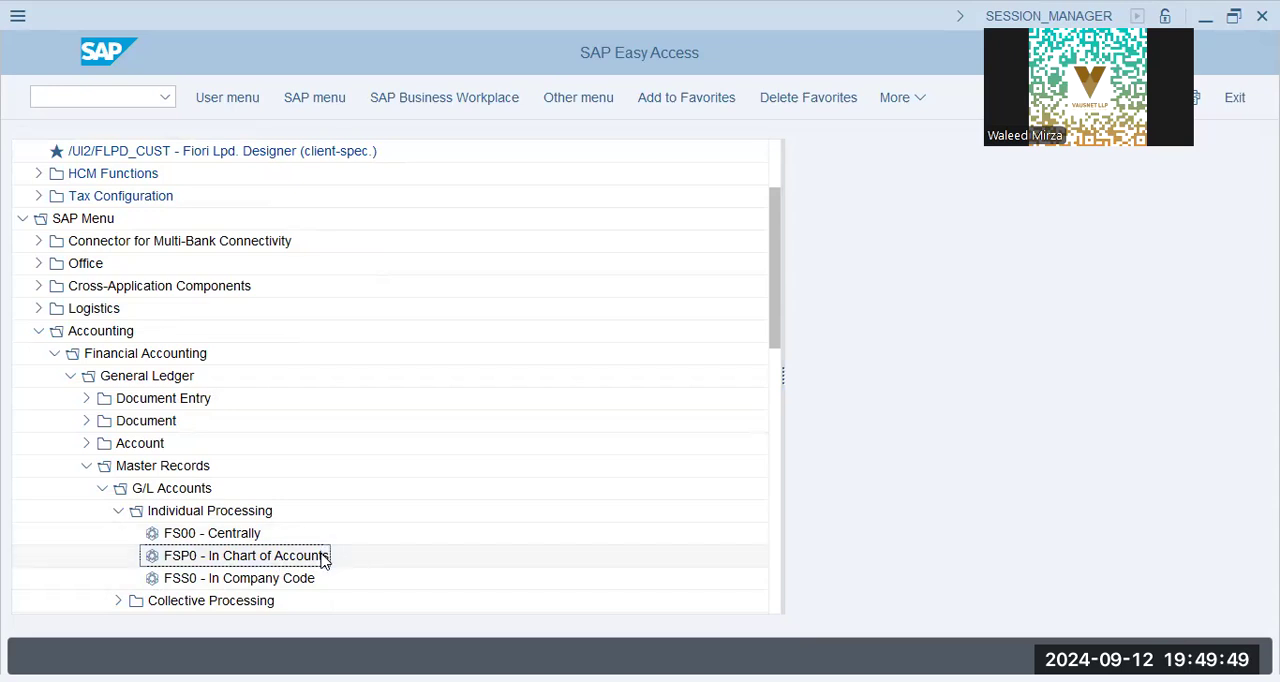
{"action": "double_click", "coordinate": [207, 536]}
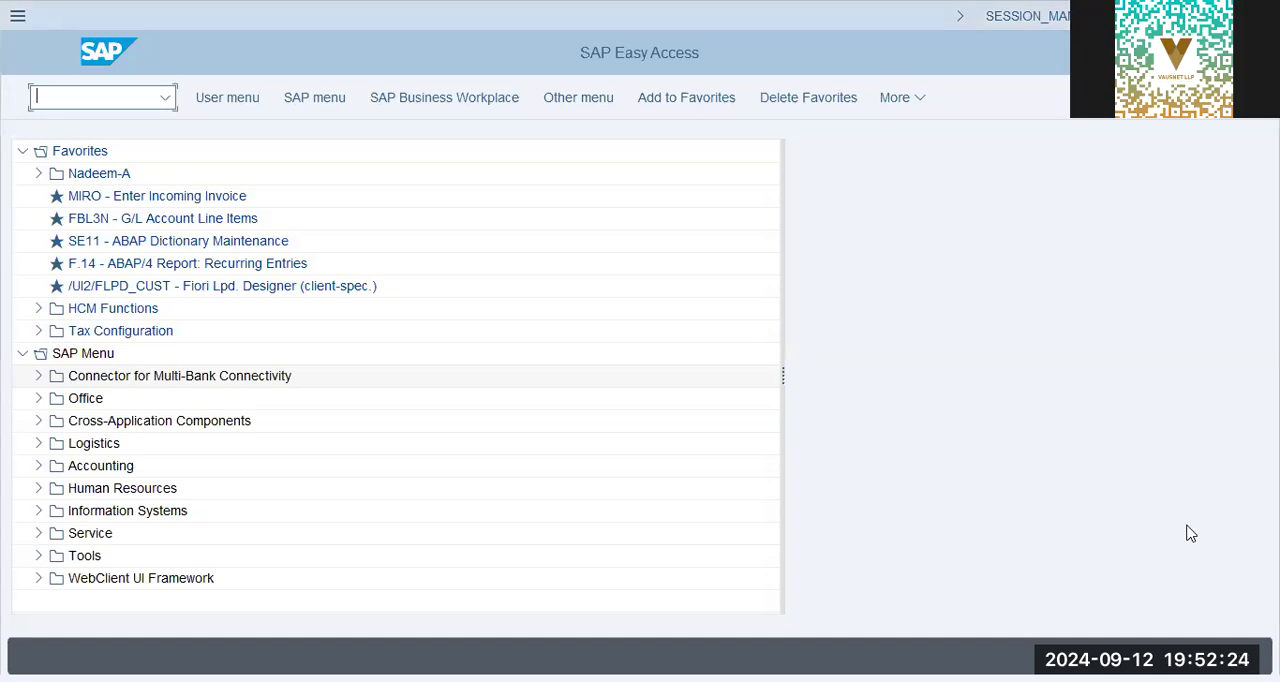
{"action": "type", "text": "spr"}
{"action": "key", "text": "BackSpace"}
{"action": "key", "text": "BackSpace"}
Open FS00 - Centrally from Individual Processing of G/L Accounts in the General Ledger master records.
{"action": "left_click", "coordinate": [38, 467]}
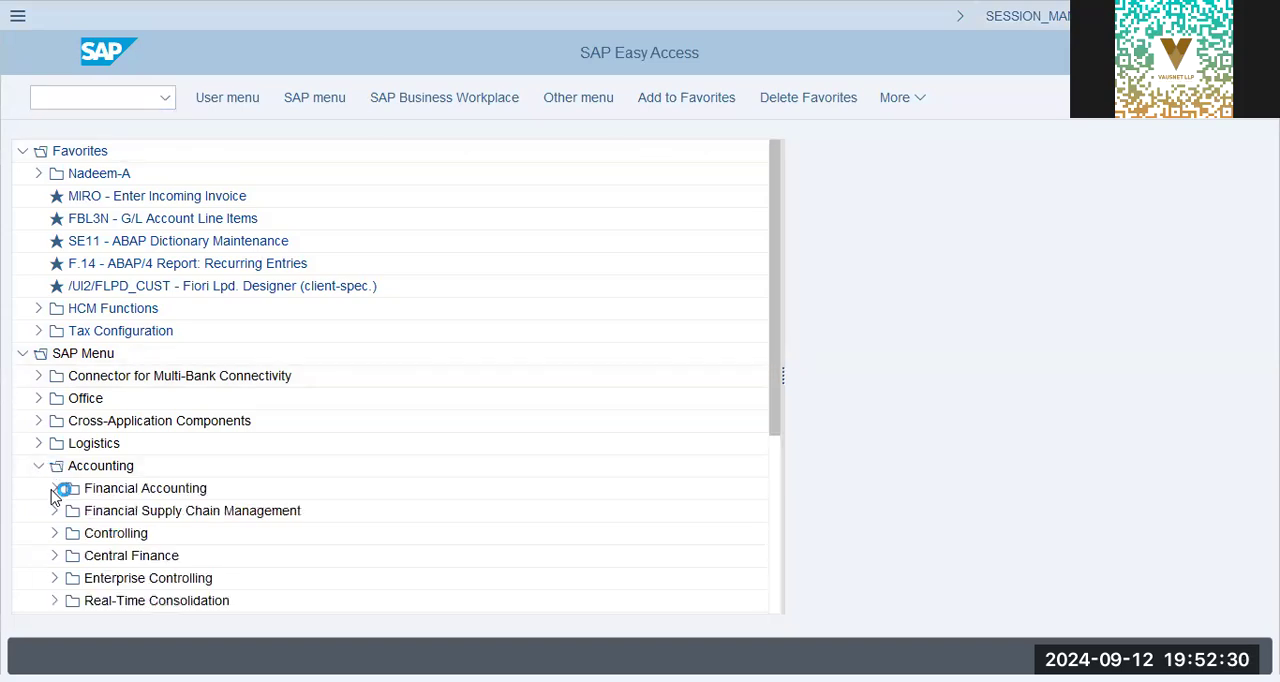
{"action": "left_click", "coordinate": [54, 490]}
{"action": "left_click", "coordinate": [69, 512]}
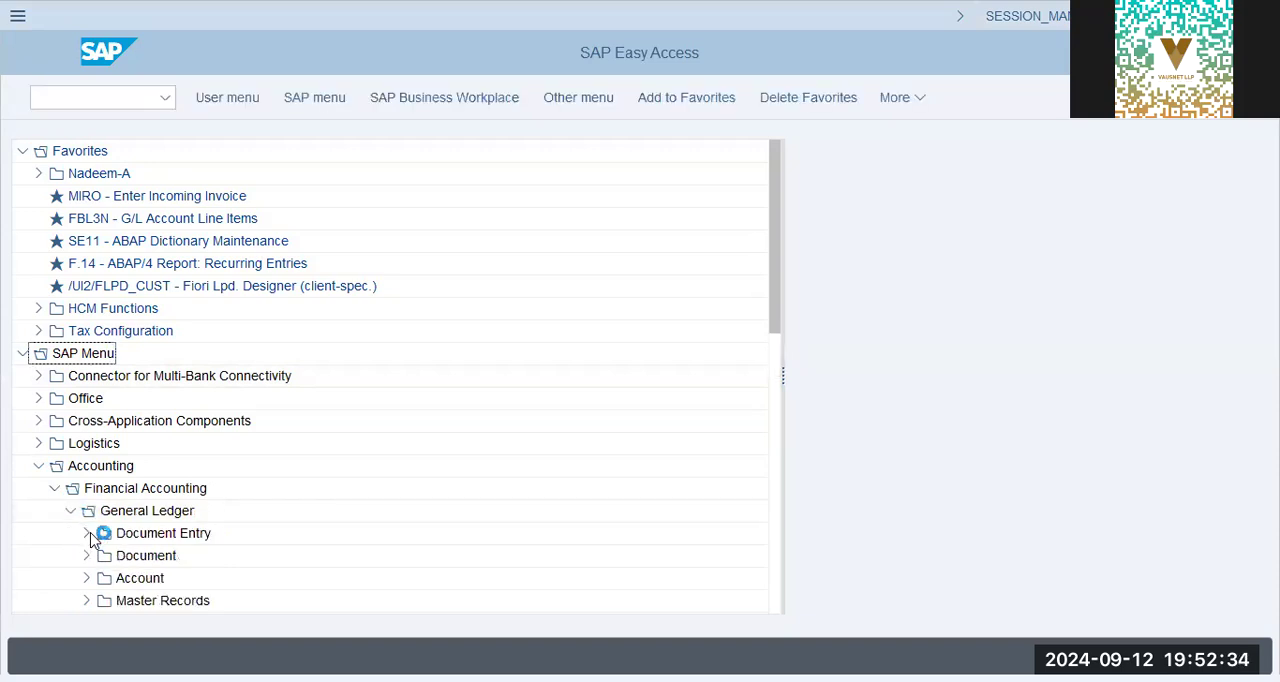
{"action": "left_click", "coordinate": [86, 600]}
{"action": "left_click", "coordinate": [104, 579]}
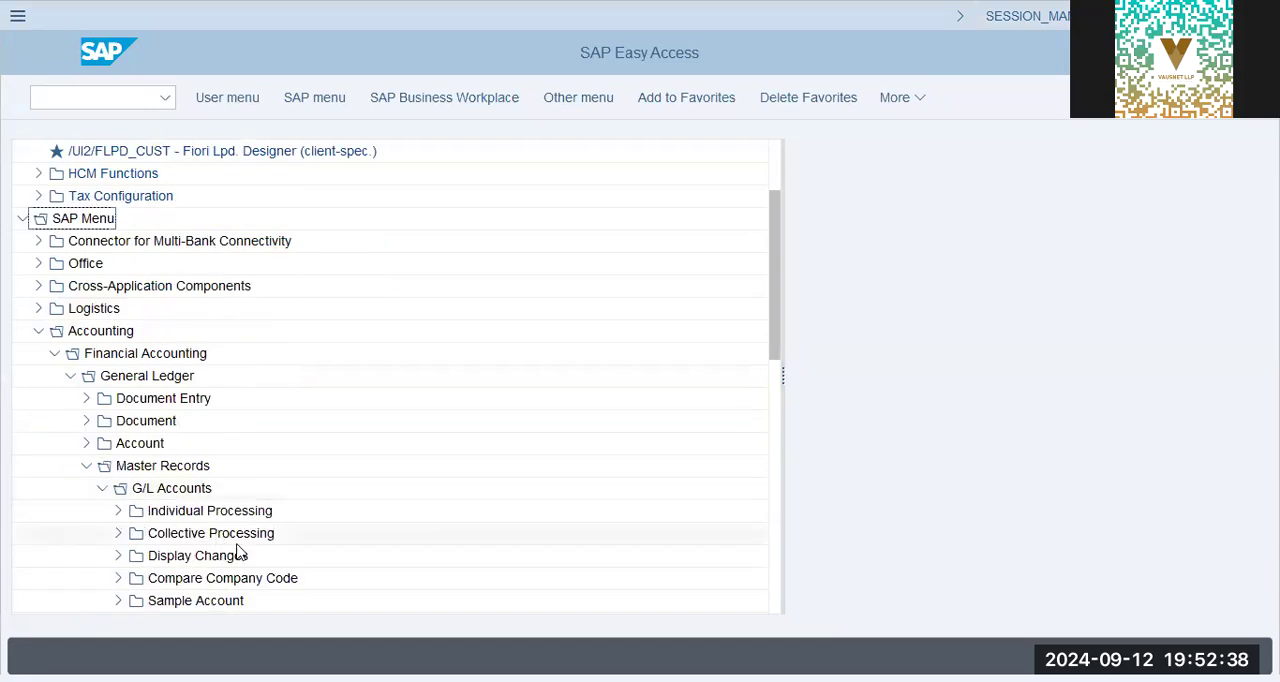
{"action": "left_click", "coordinate": [118, 510]}
{"action": "double_click", "coordinate": [180, 536]}
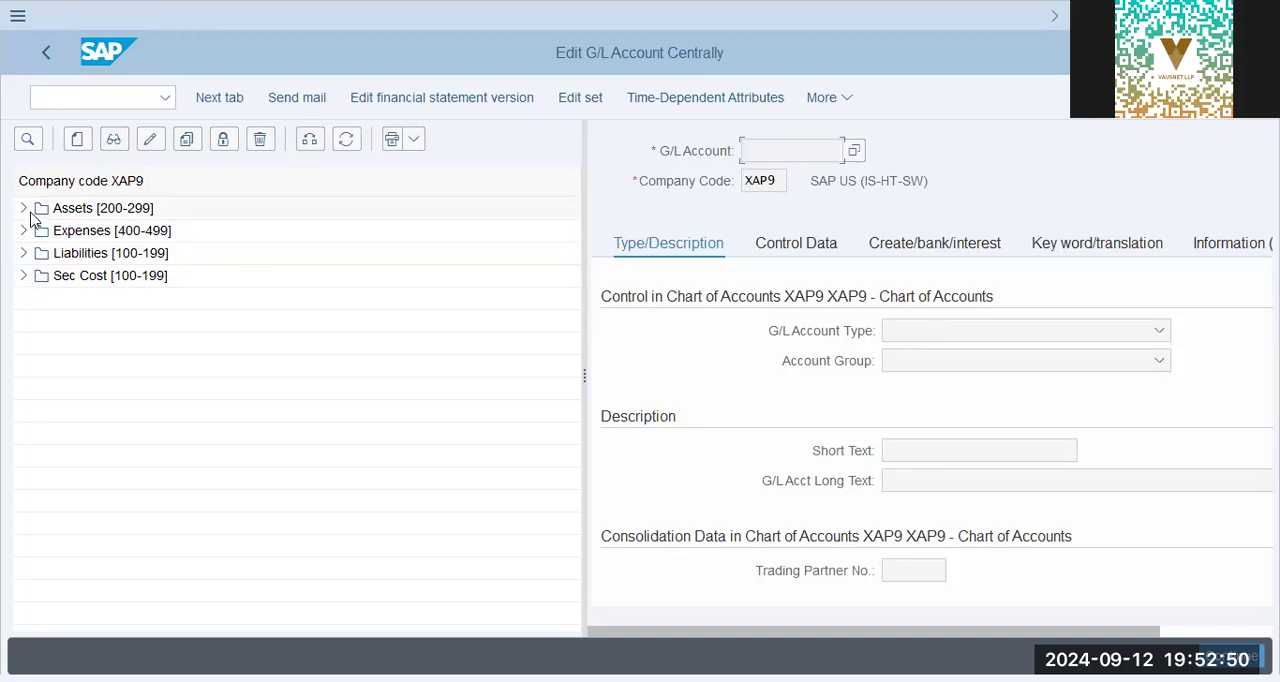
Try to copy the Retained Earnings liability account from company code XAP9 to company code GAP9.
{"action": "left_click", "coordinate": [23, 254]}
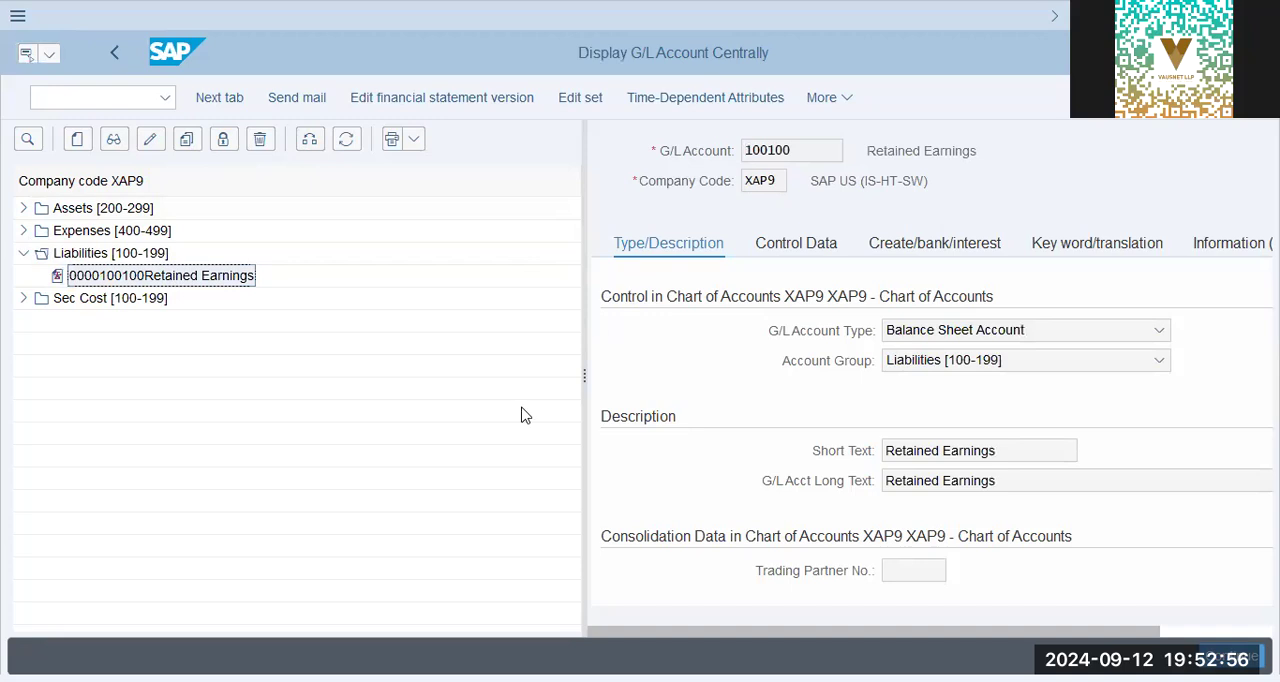
{"action": "left_click", "coordinate": [192, 143]}
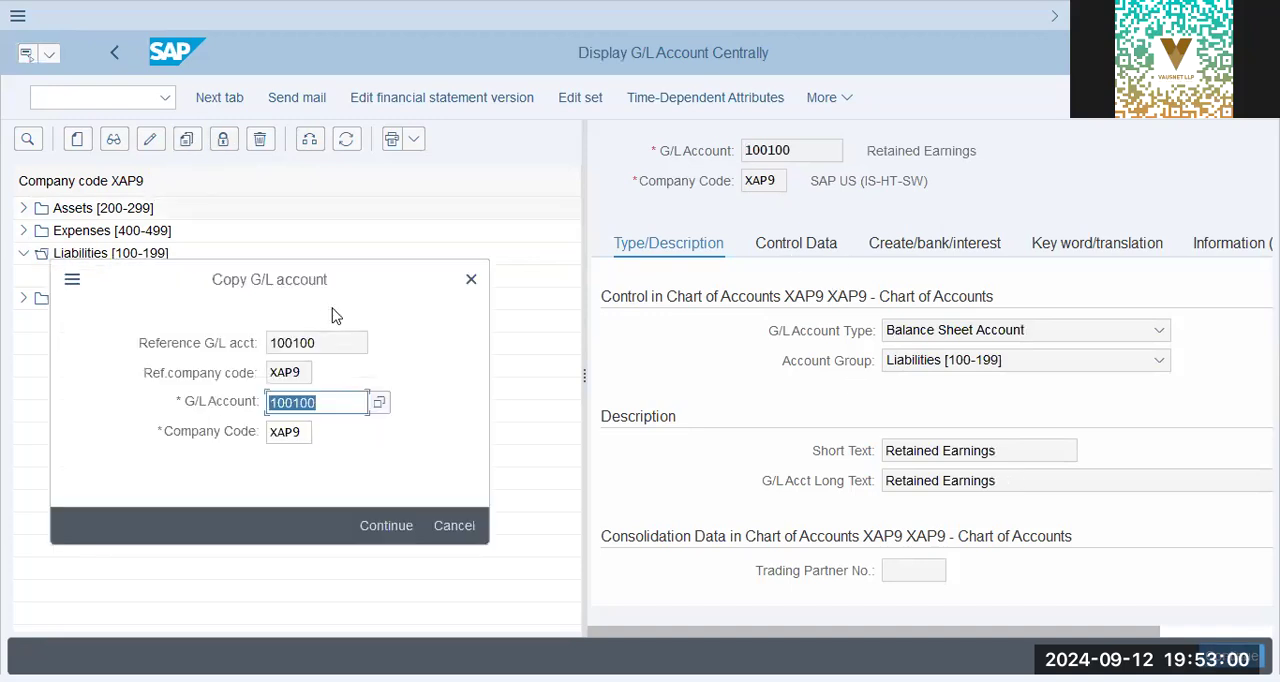
{"action": "key", "text": "Tab"}
{"action": "type", "text": "gap9"}
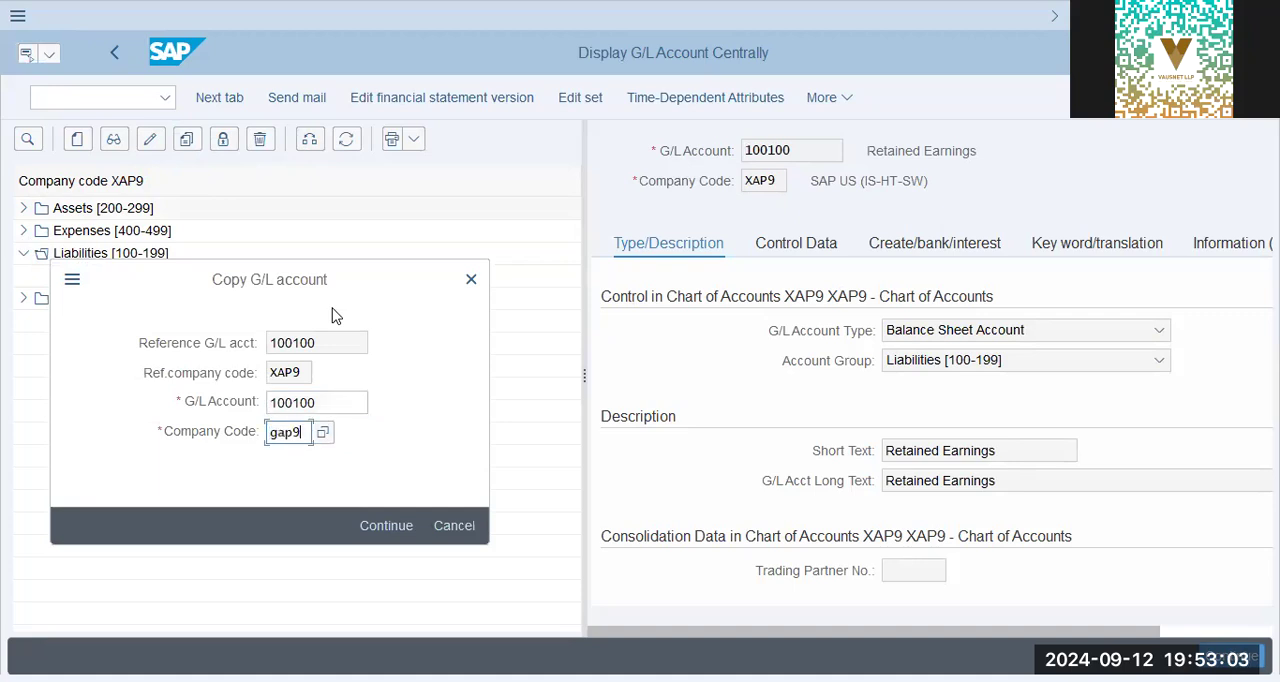
{"action": "key", "text": "Return"}
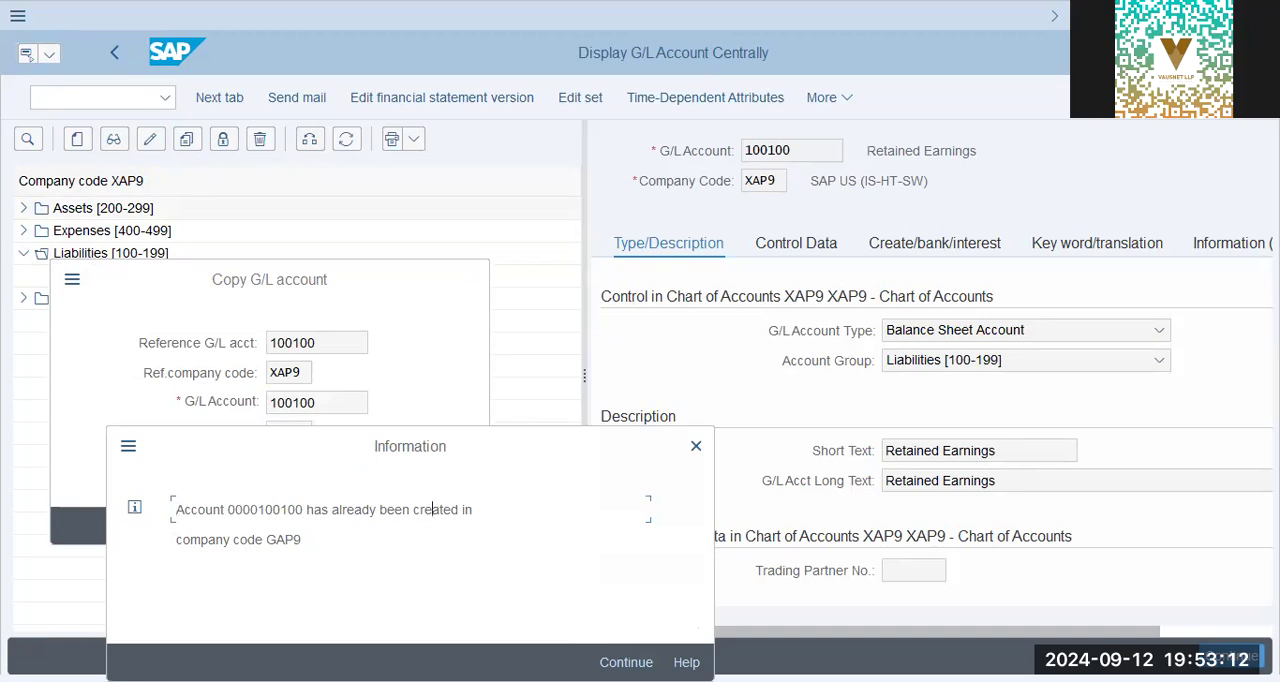
{"action": "key", "text": "Return"}
{"action": "left_click", "coordinate": [460, 525]}
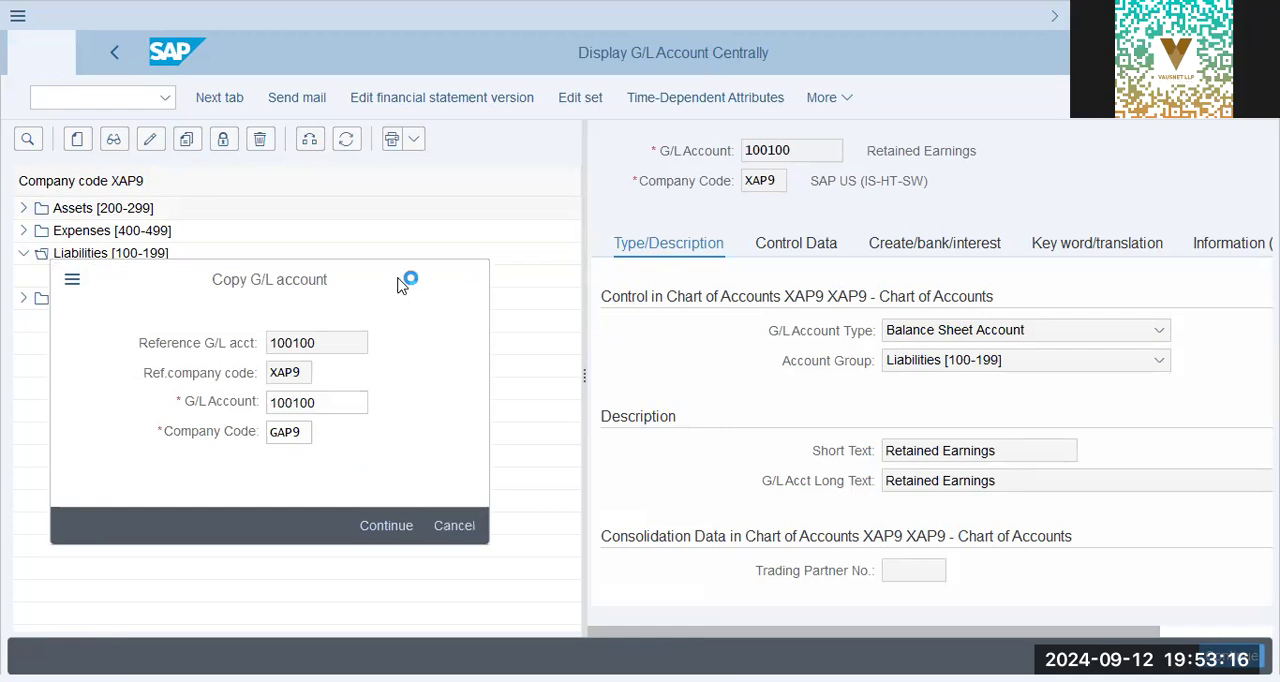
Switch the account tree to company code GAP9 and display its Retained Earnings account from the Liabilities group, dismissing the copy dialog.
{"action": "left_click", "coordinate": [310, 142]}
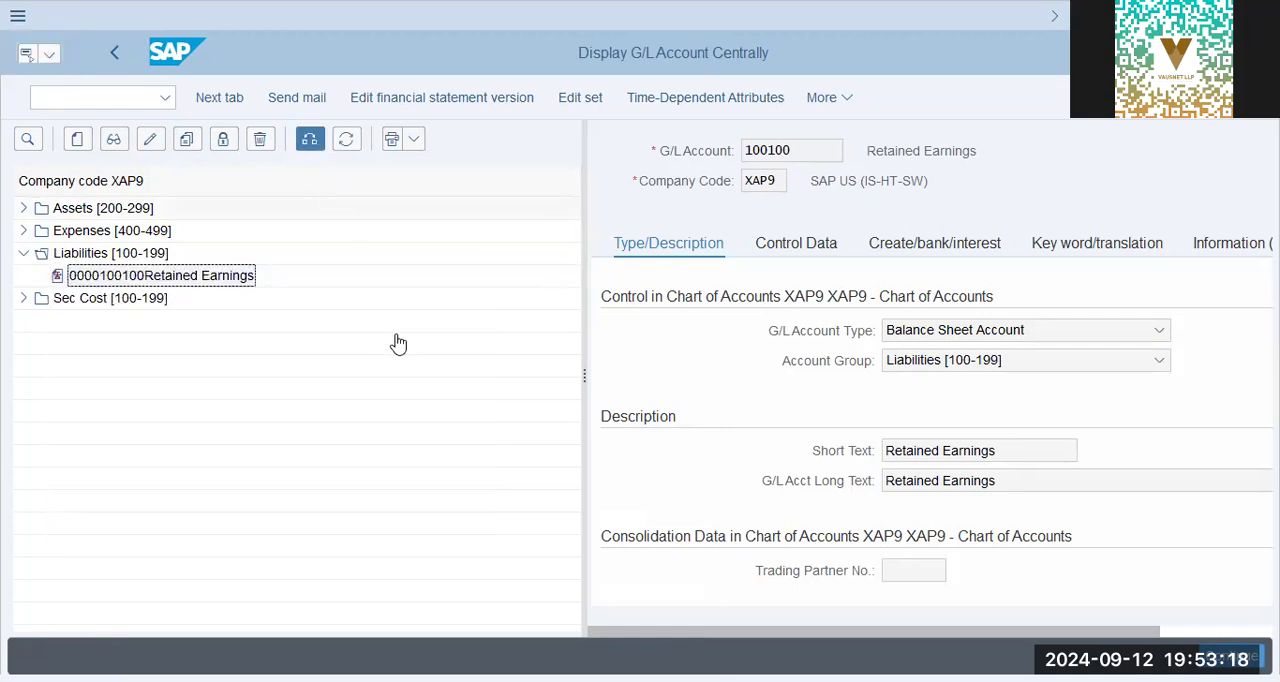
{"action": "type", "text": "gap9"}
{"action": "key", "text": "Return"}
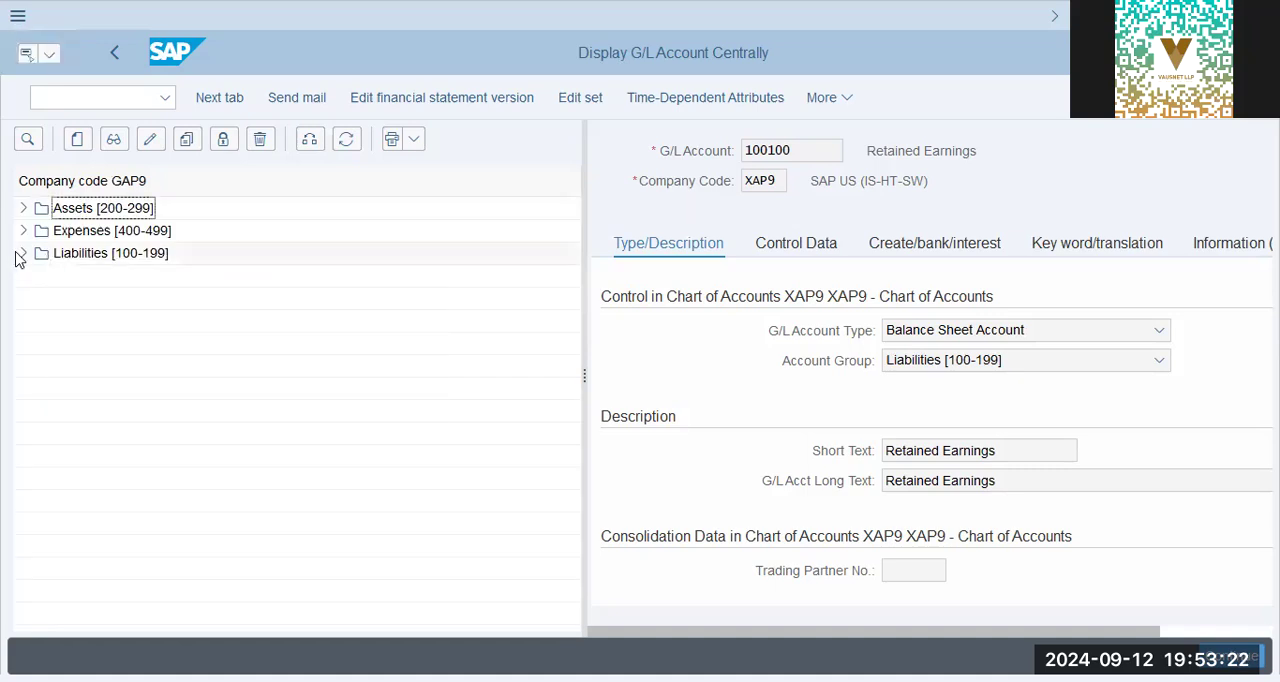
{"action": "left_click", "coordinate": [24, 254]}
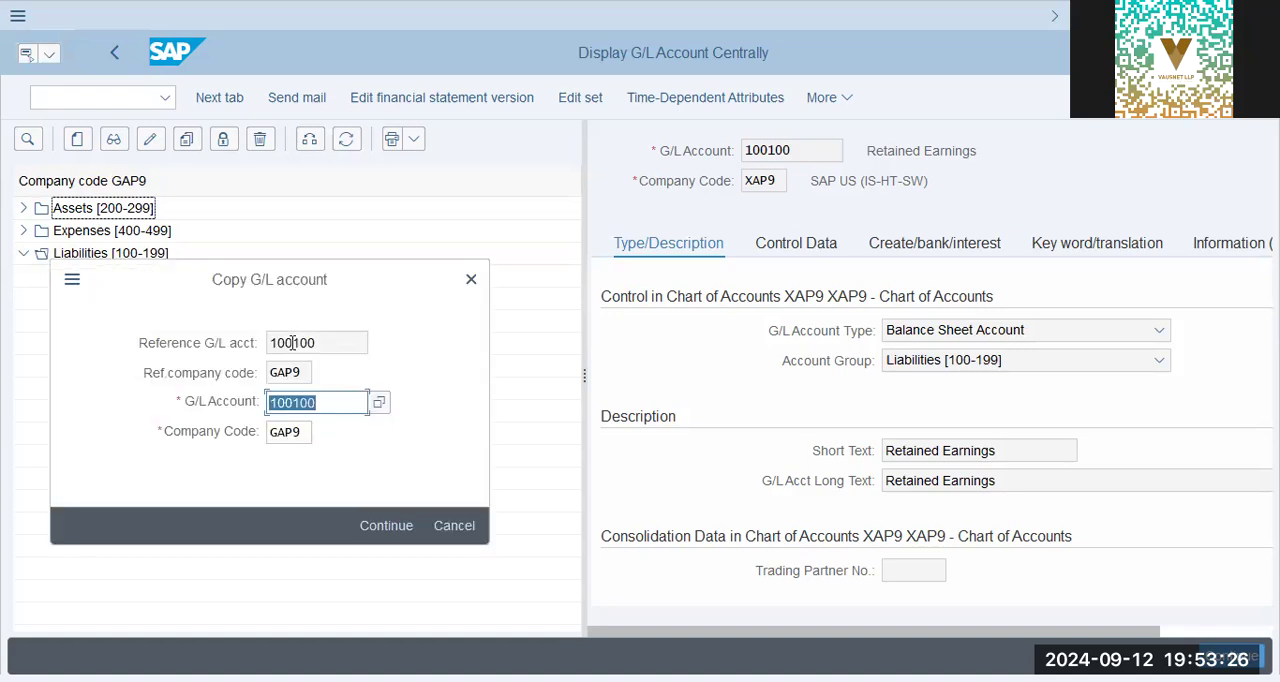
{"action": "key", "text": "Escape"}
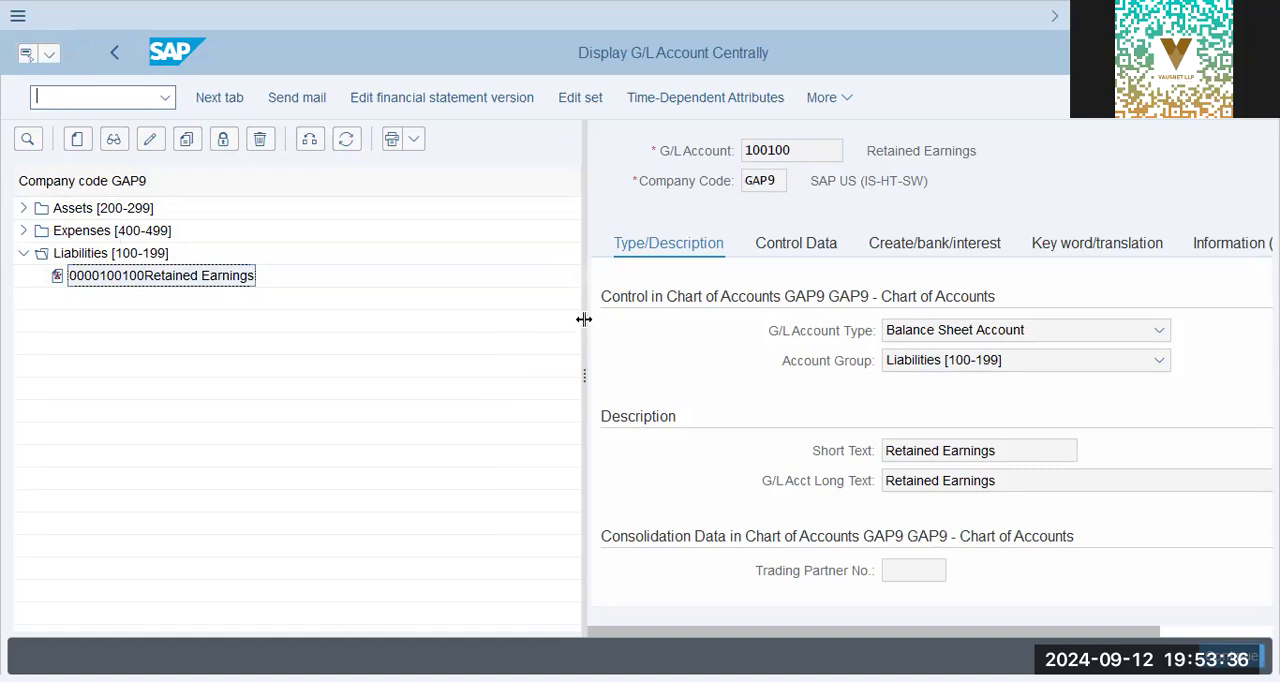
Widen the account detail area and open the Control Data of GAP9's Retained Earnings account.
{"action": "left_click_drag", "start_coordinate": [584, 319], "coordinate": [371, 322]}
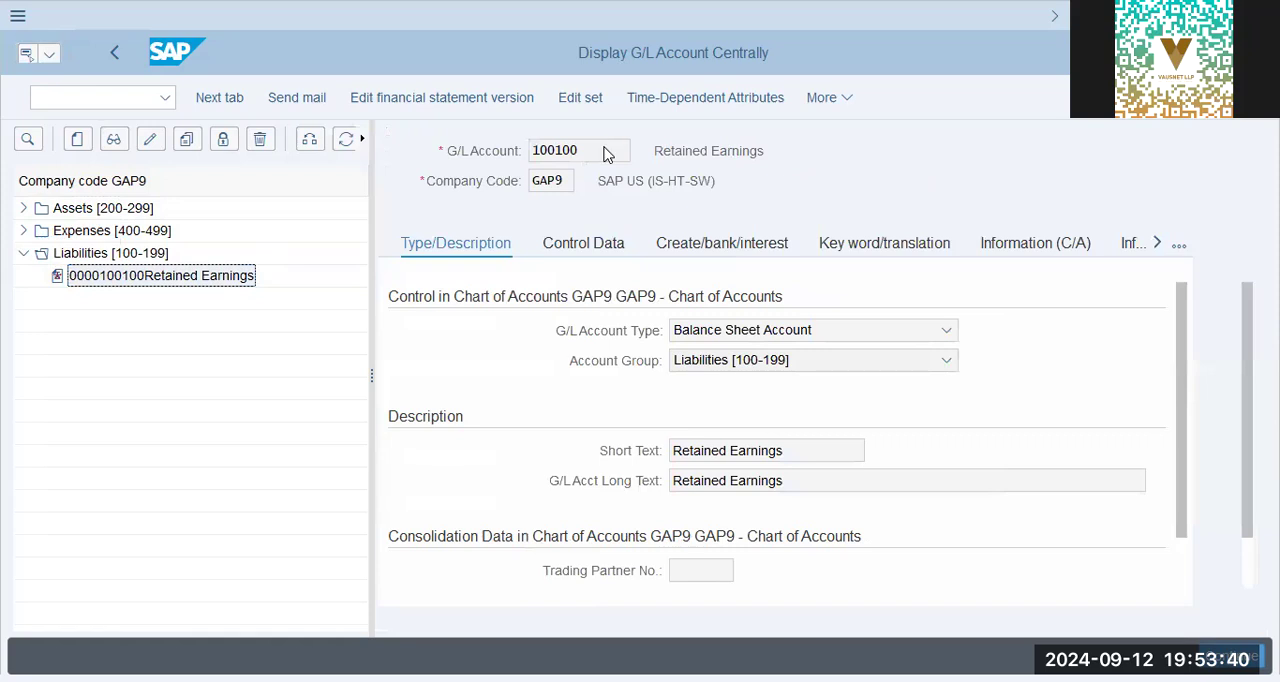
{"action": "left_click", "coordinate": [609, 153]}
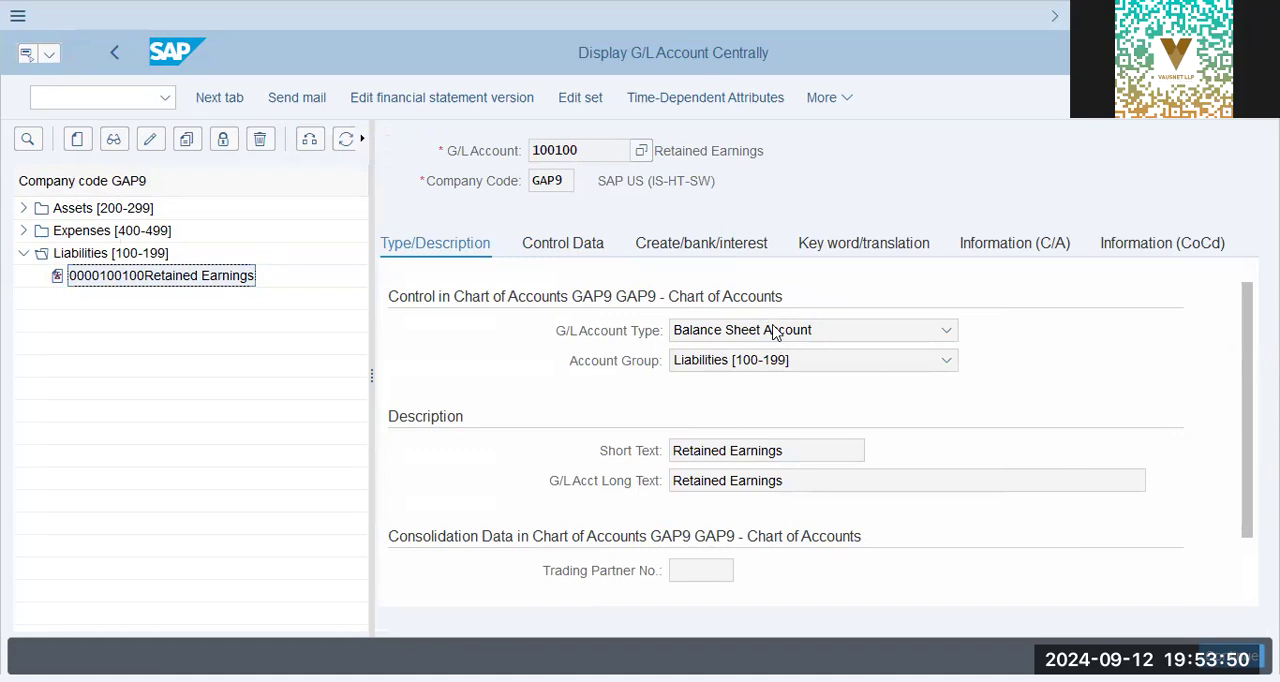
{"action": "left_click", "coordinate": [592, 250]}
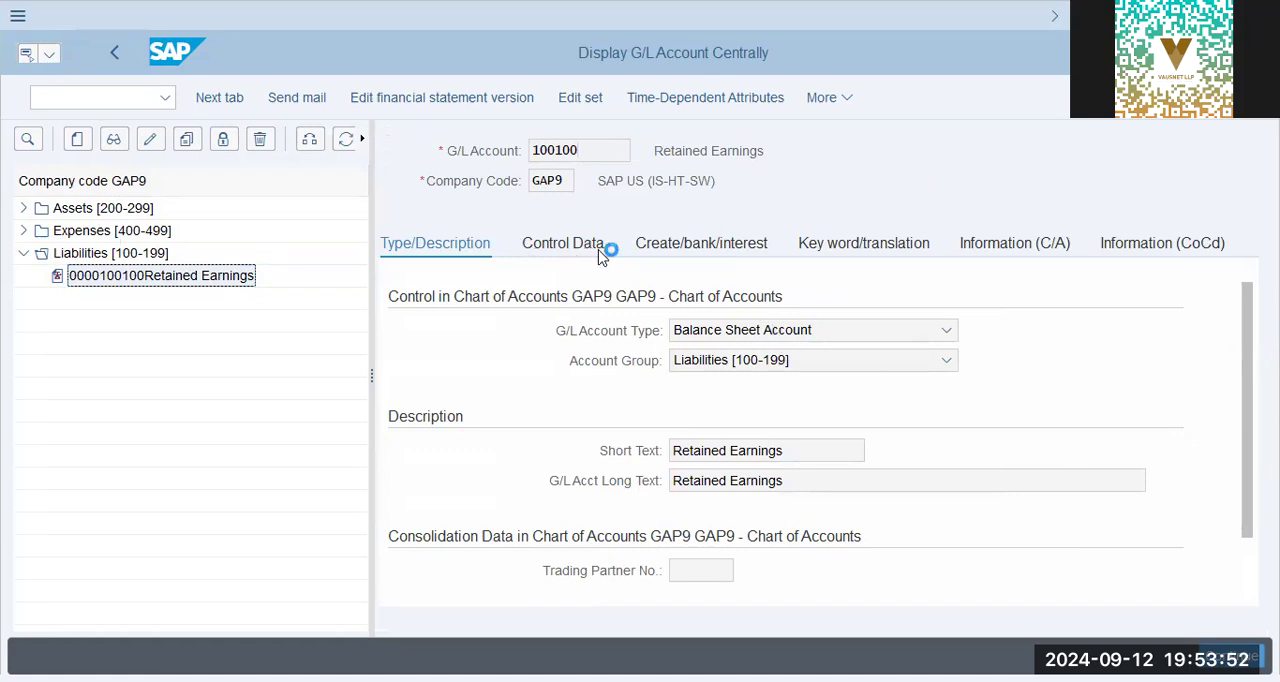